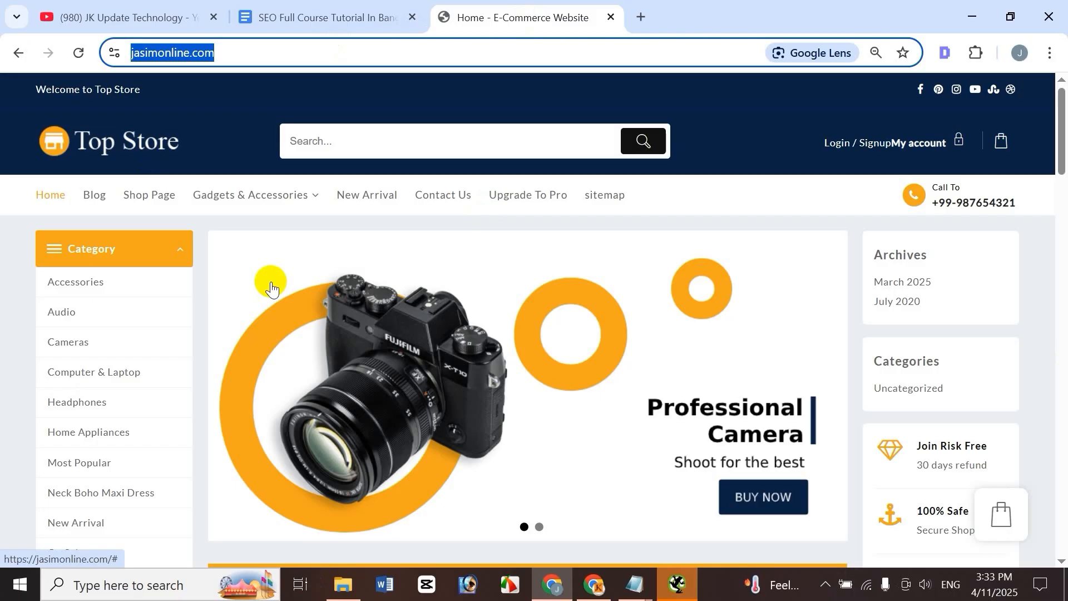
# Switch to Screaming Frog SEO Spider, dismiss the crawl limit notice, and show the Security results for the jasimonline.com crawl.
pyautogui.click(678, 584)
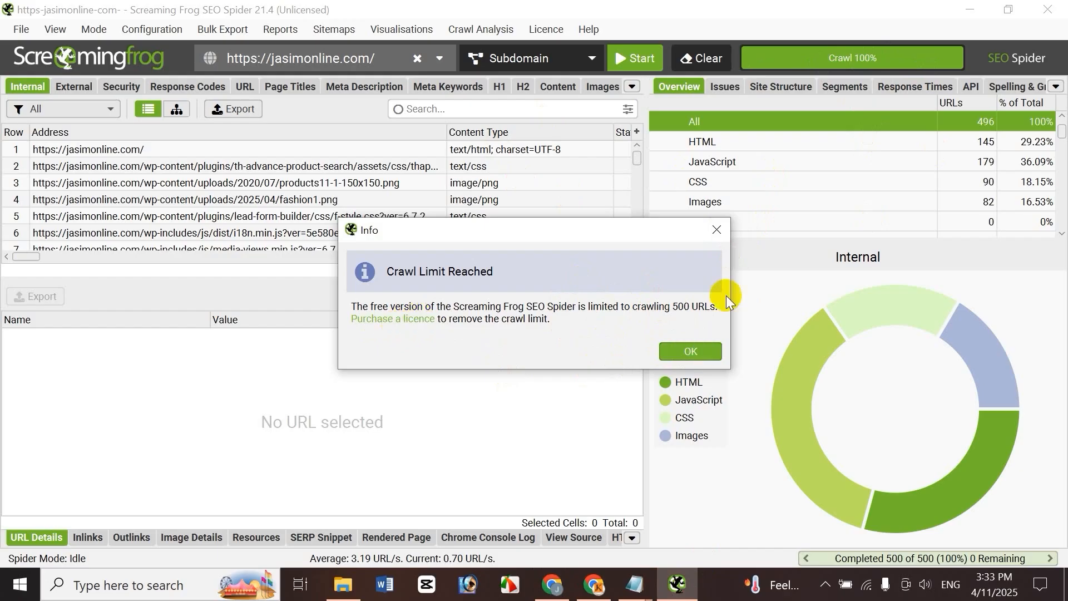
pyautogui.click(684, 351)
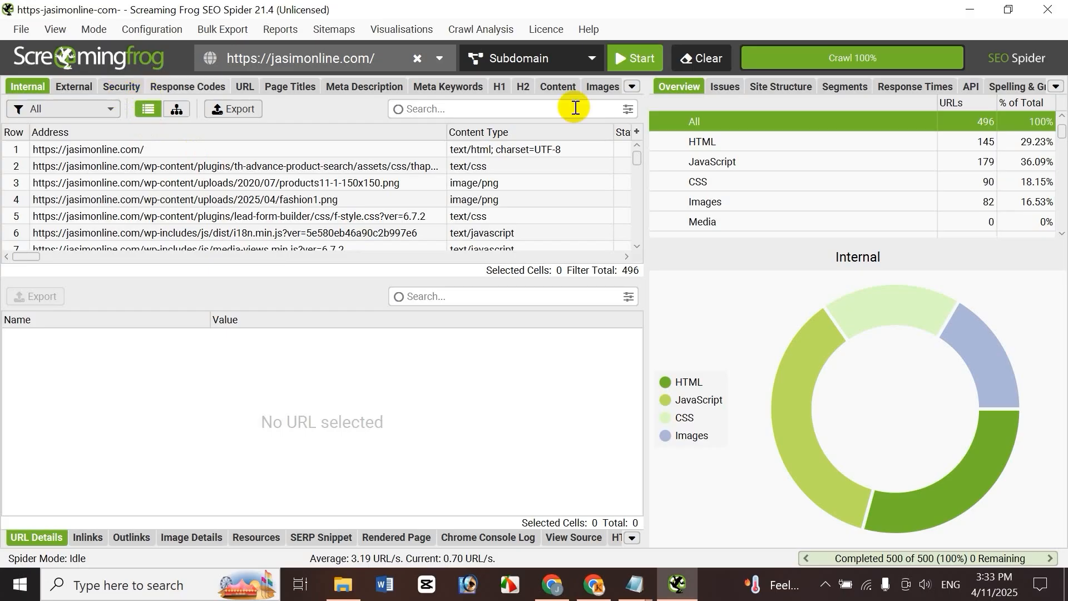
pyautogui.click(631, 86)
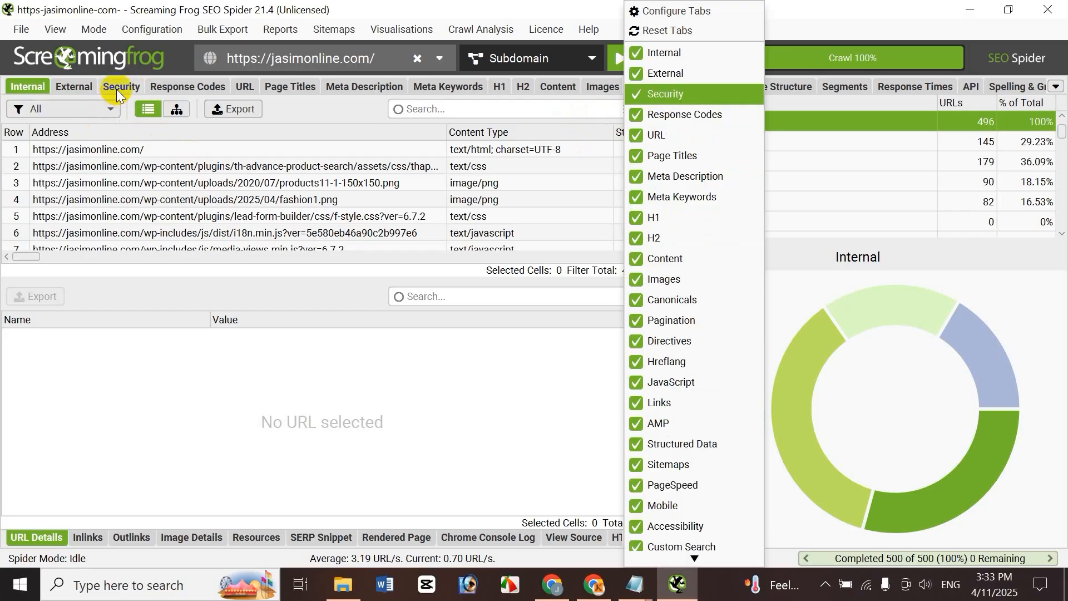
pyautogui.click(519, 5)
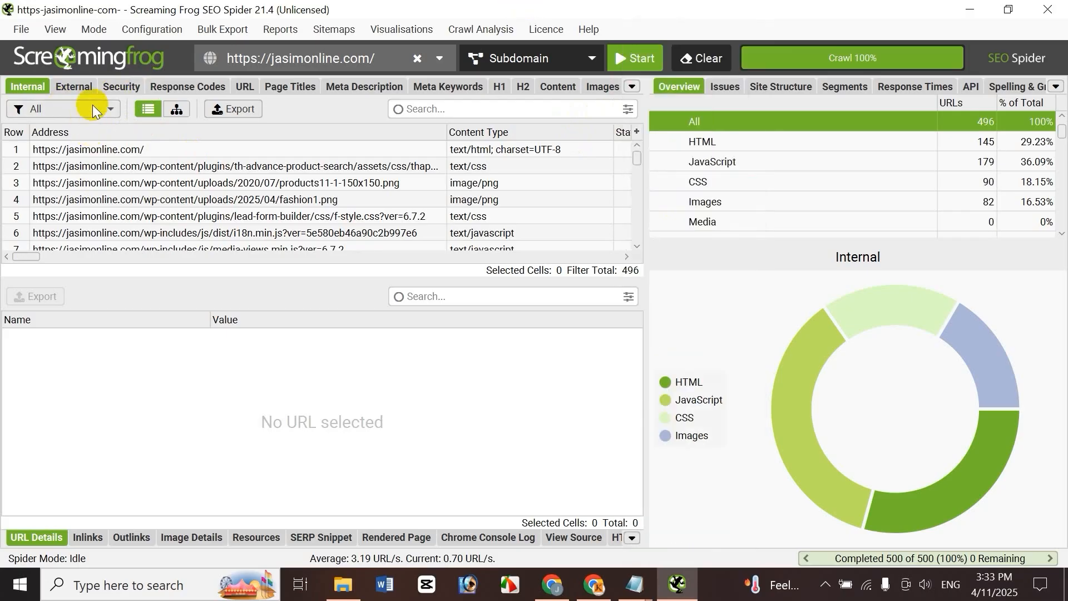
pyautogui.click(117, 89)
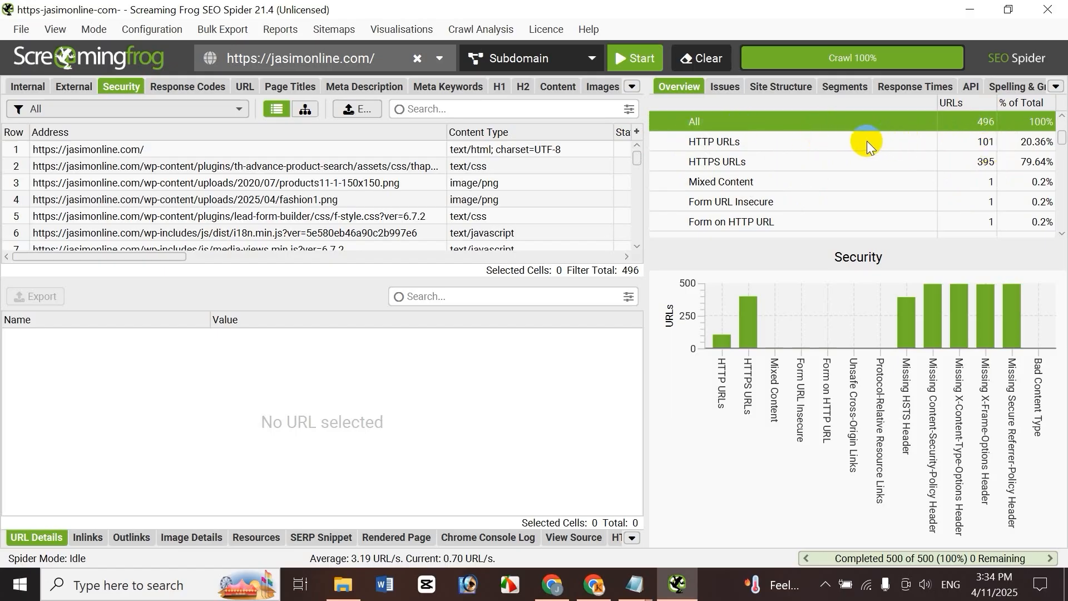
# Switch to the Class-31 Google Docs document in Chrome and read its HTTPS and Mixed Content sections alongside the crawl's Security overview.
pyautogui.click(552, 584)
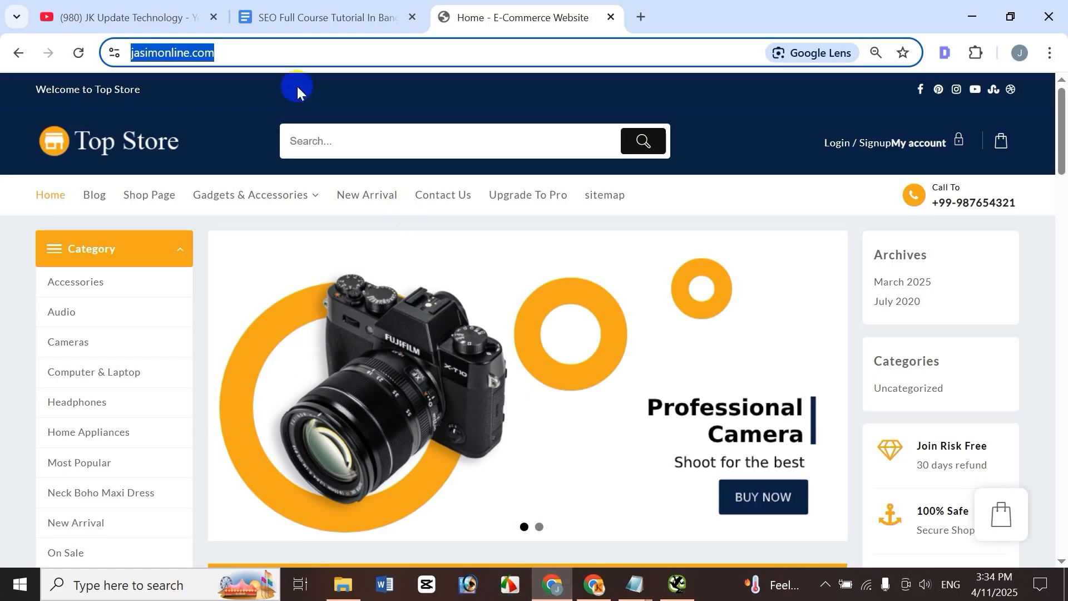
pyautogui.click(326, 17)
pyautogui.scroll(2, 432, 319)
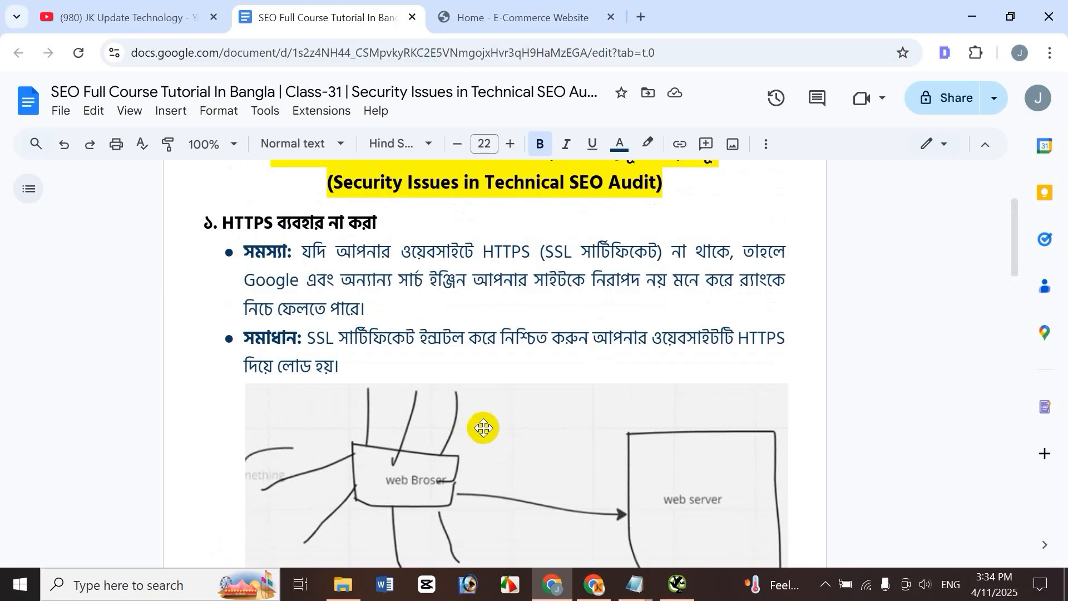
pyautogui.scroll(-2, 529, 415)
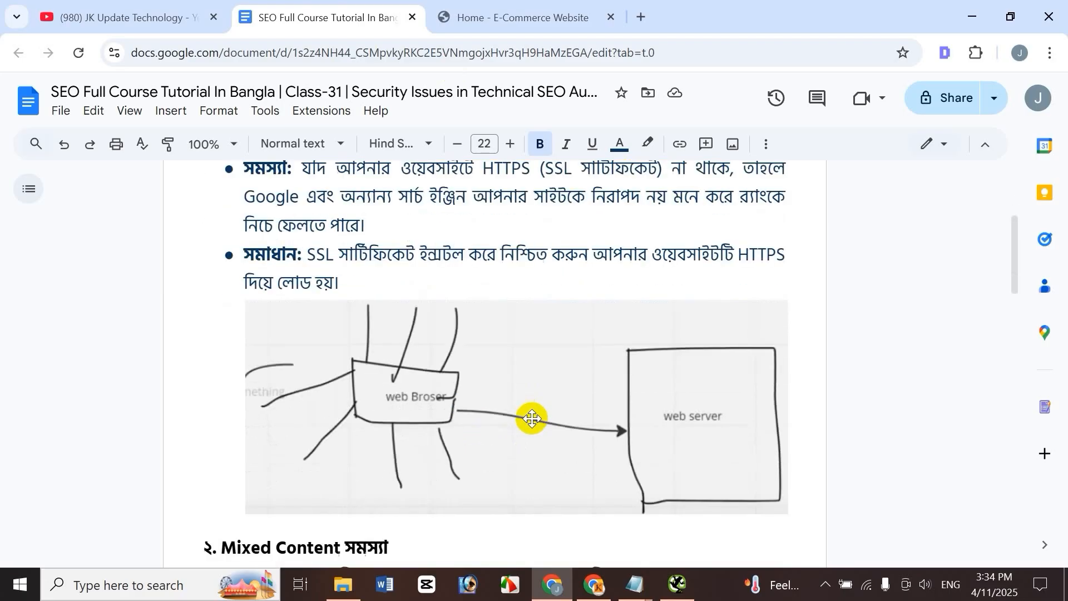
pyautogui.click(677, 583)
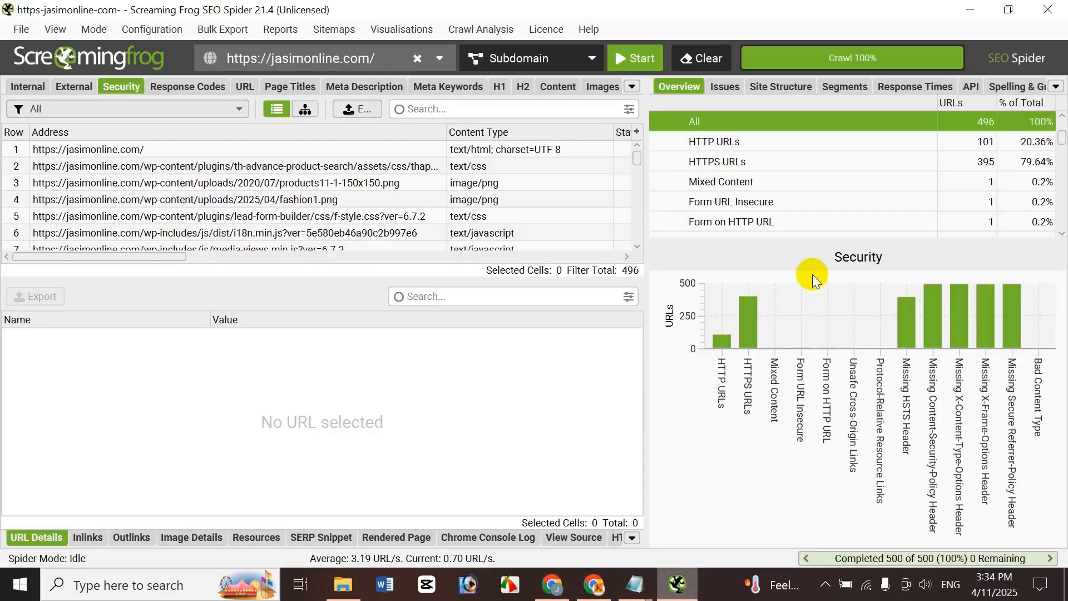
pyautogui.click(571, 582)
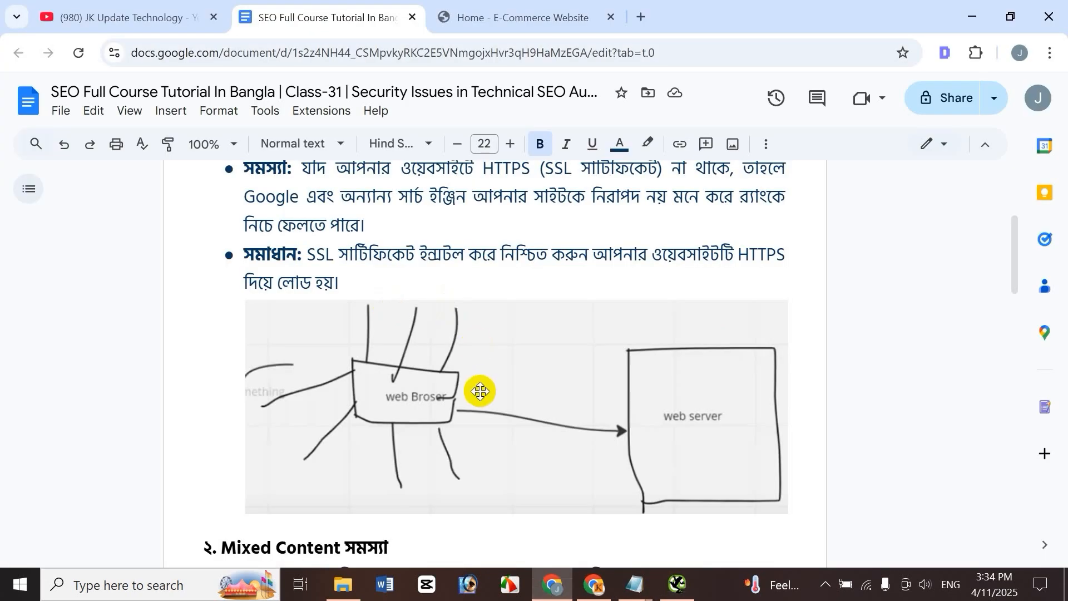
pyautogui.scroll(-2, 479, 390)
pyautogui.scroll(-3, 443, 373)
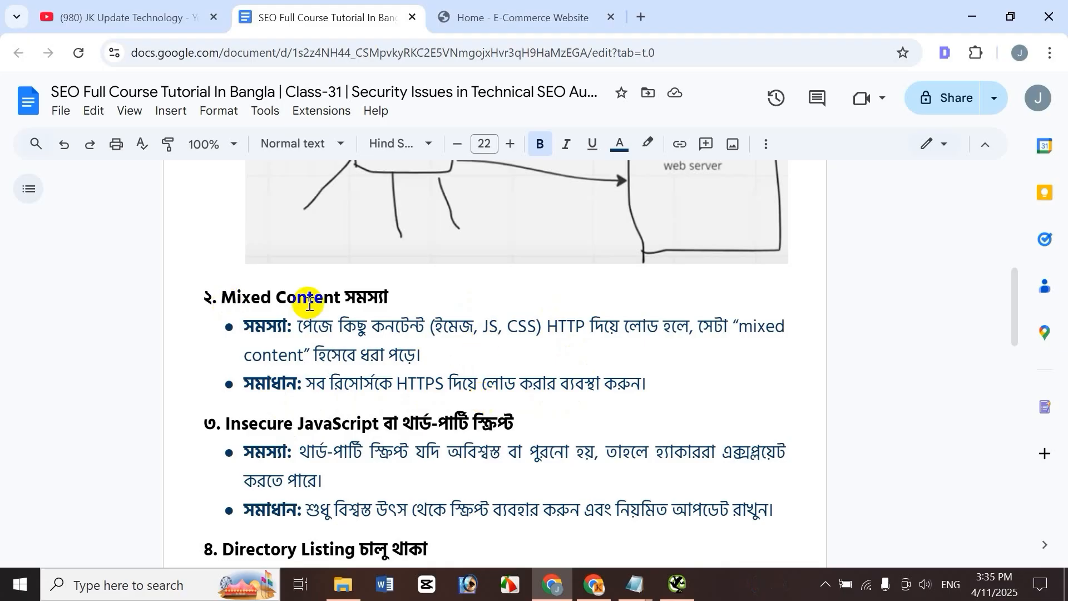
# In Screaming Frog, inspect the Security URLs filtered by Mixed Content, Form URL Insecure and Form on HTTP URL, ending on Mixed Content.
pyautogui.click(678, 583)
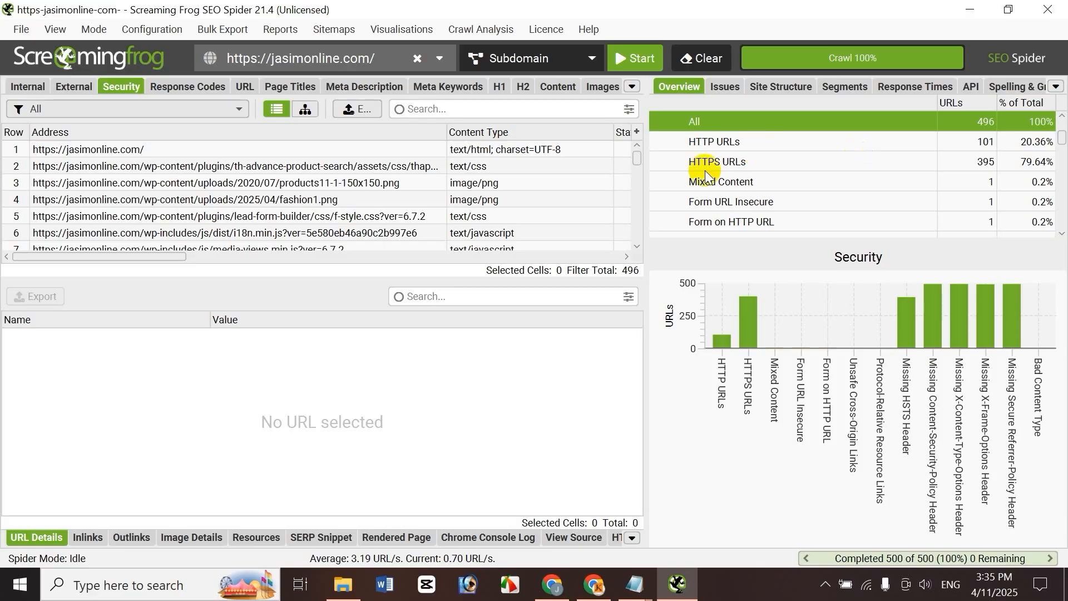
pyautogui.click(754, 186)
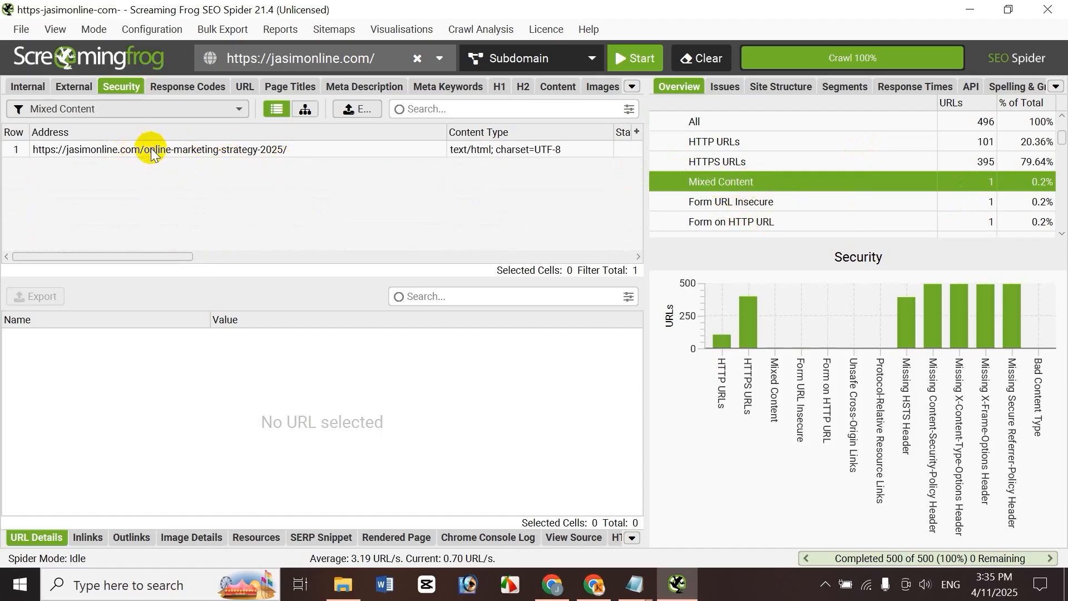
pyautogui.click(773, 202)
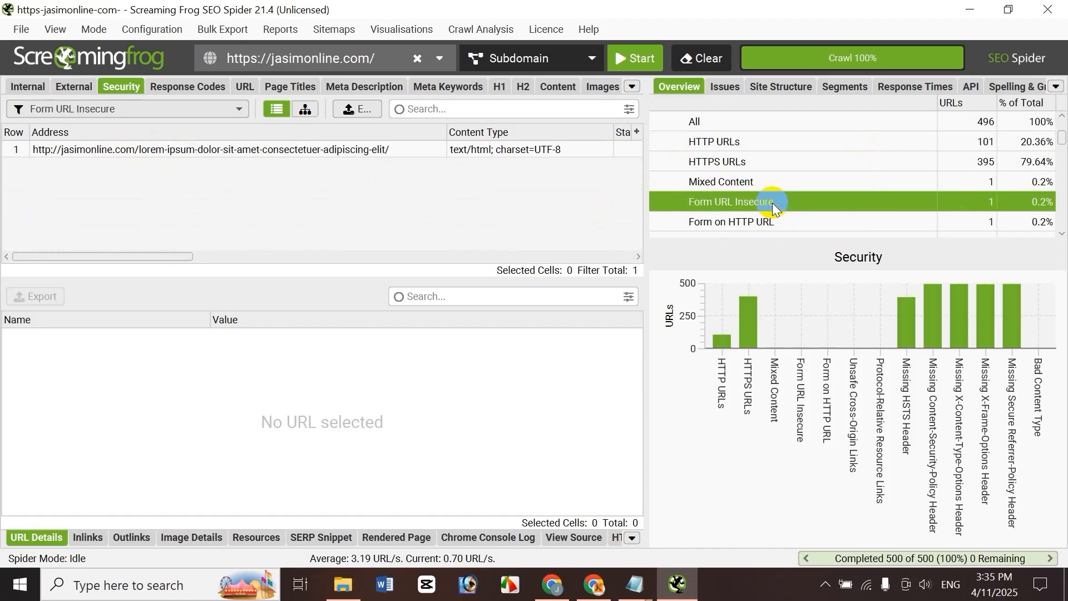
pyautogui.click(776, 223)
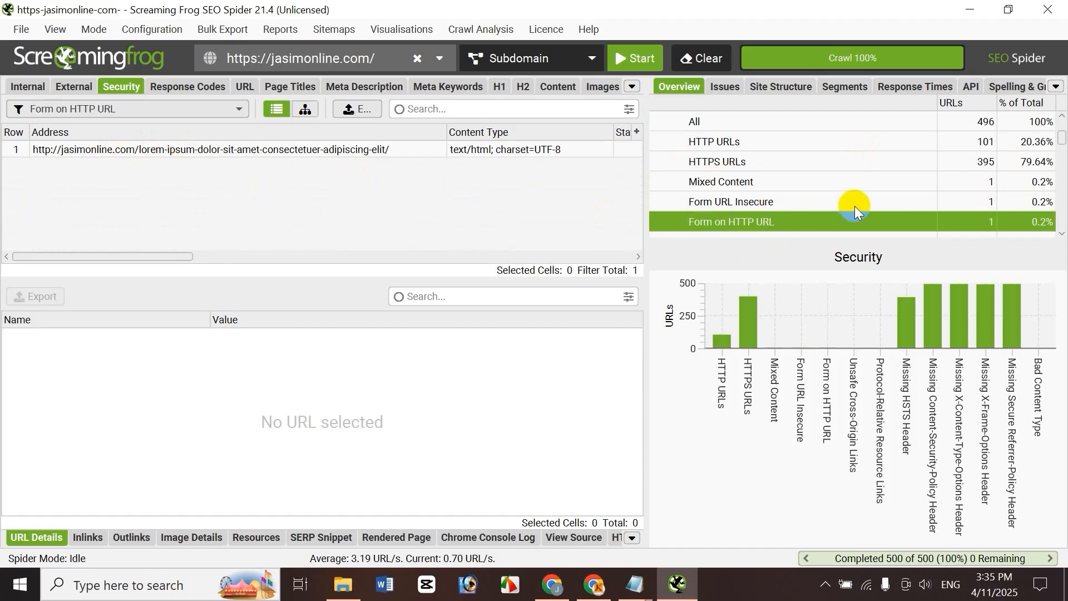
pyautogui.scroll(-1, 821, 228)
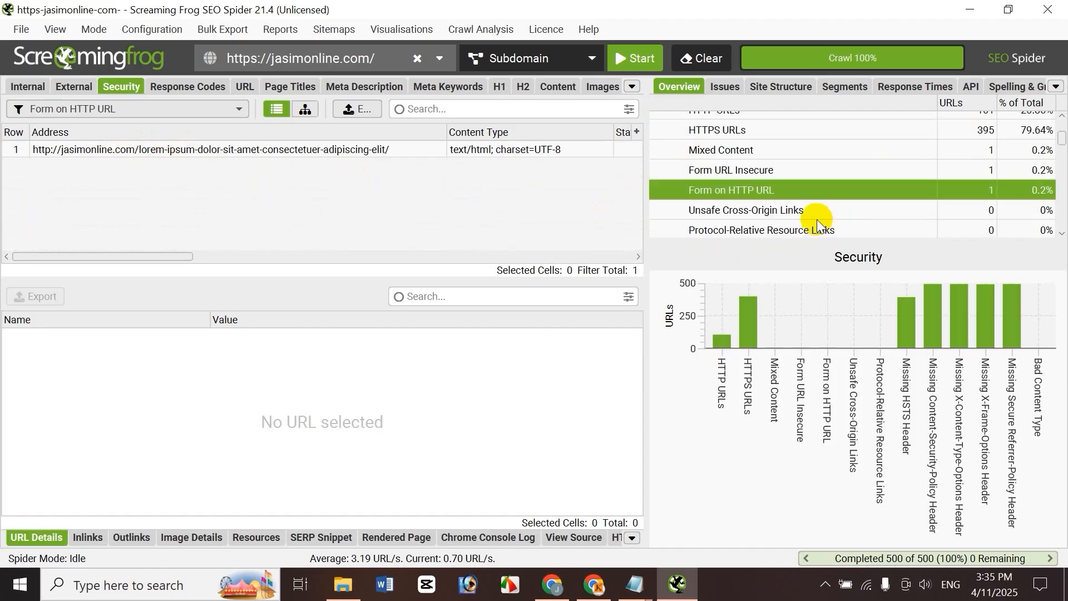
pyautogui.scroll(1, 767, 209)
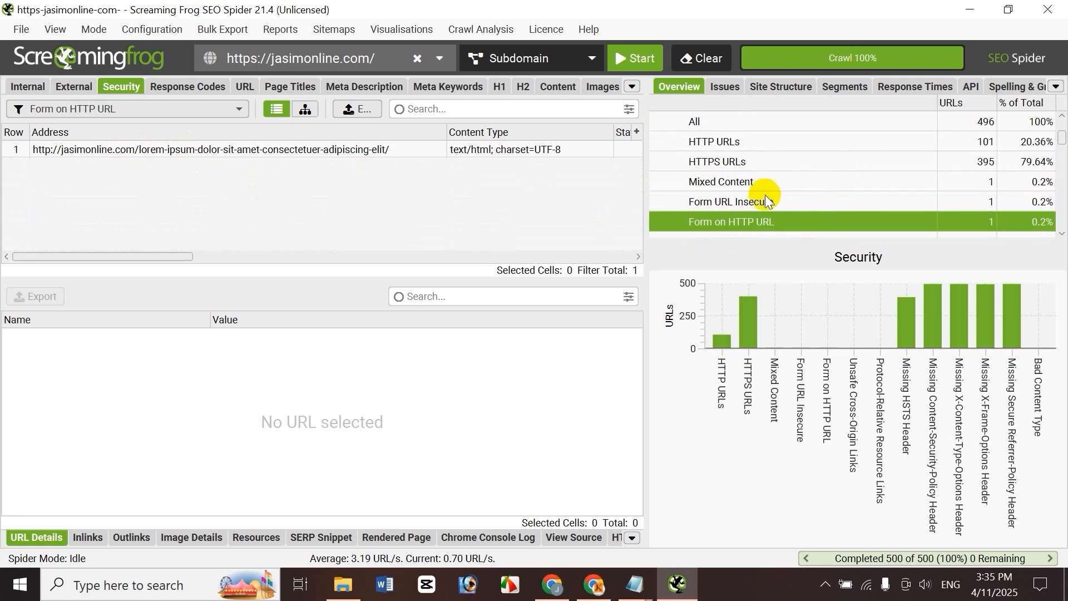
pyautogui.click(761, 184)
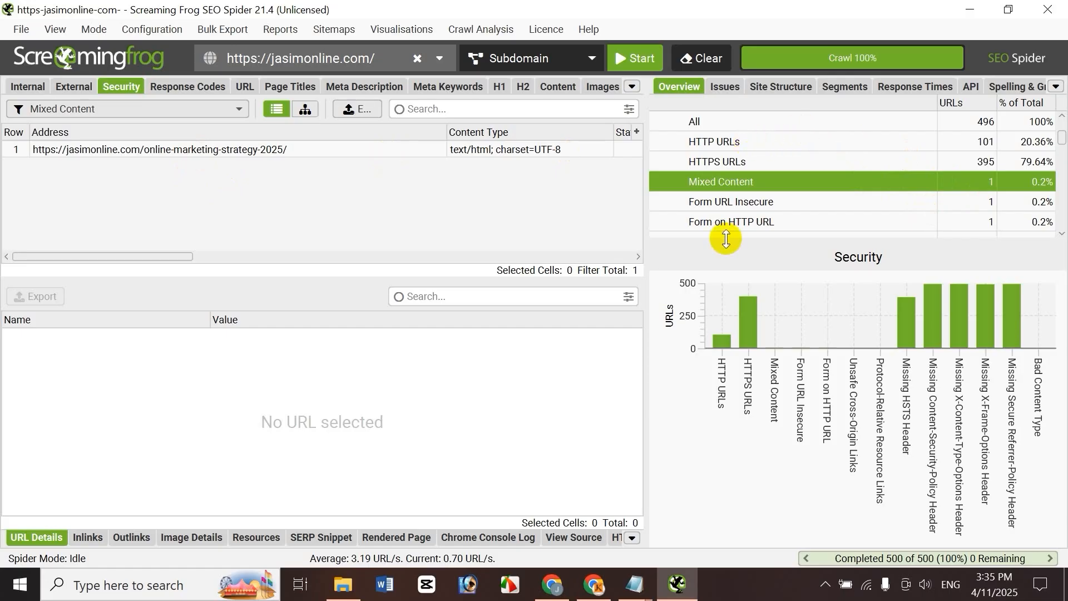
# Return to the Google Docs document and read the Mixed Content, Insecure JavaScript, Directory Listing and sensitive robots.txt or sitemap file sections.
pyautogui.click(552, 584)
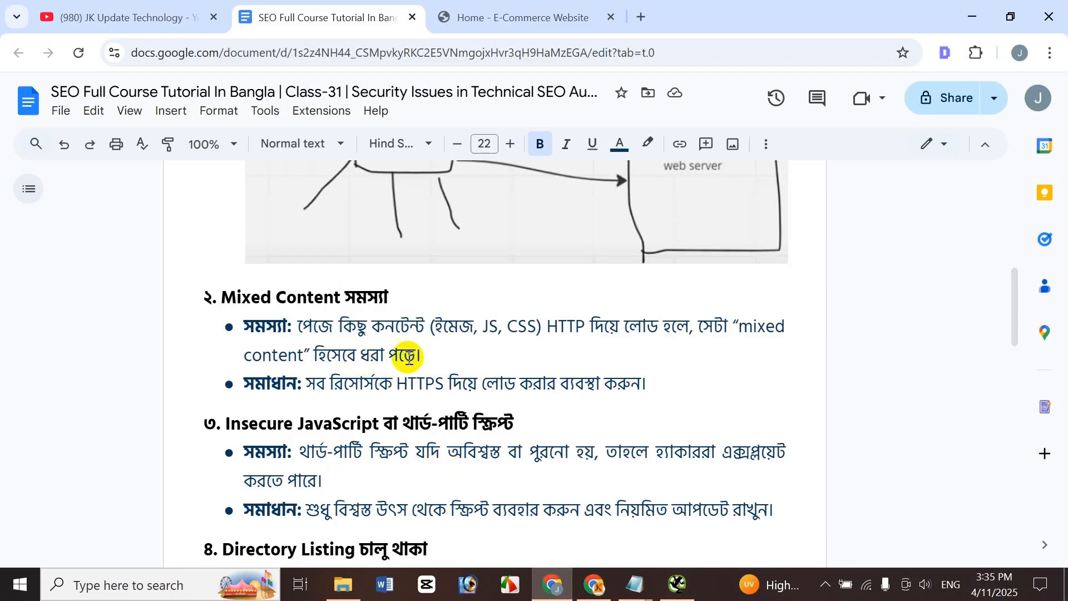
pyautogui.scroll(-1, 461, 367)
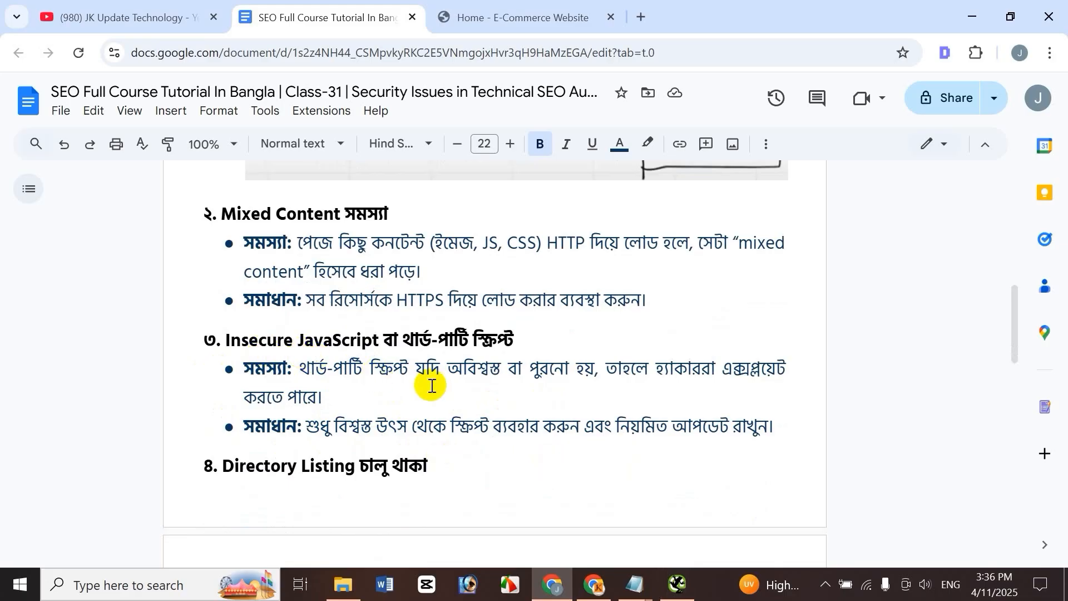
pyautogui.scroll(-3, 540, 451)
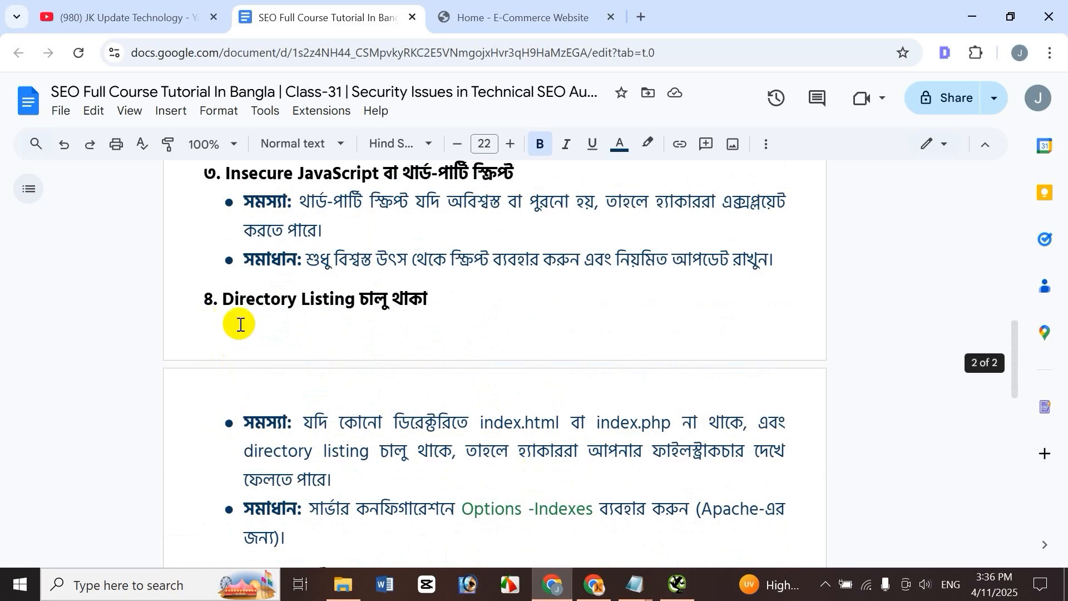
pyautogui.scroll(-2, 401, 328)
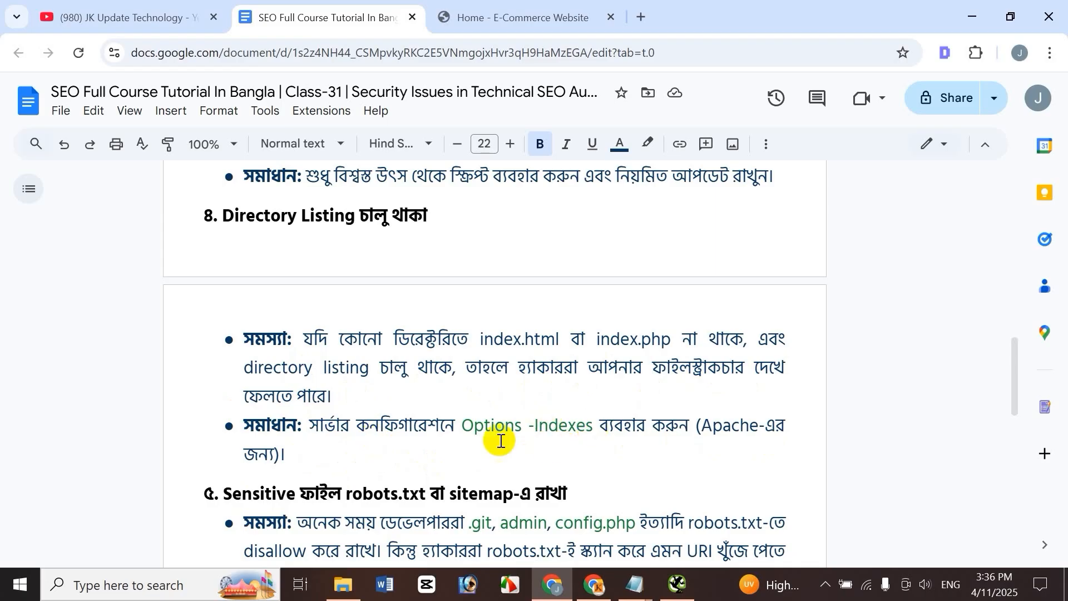
pyautogui.scroll(-1, 582, 457)
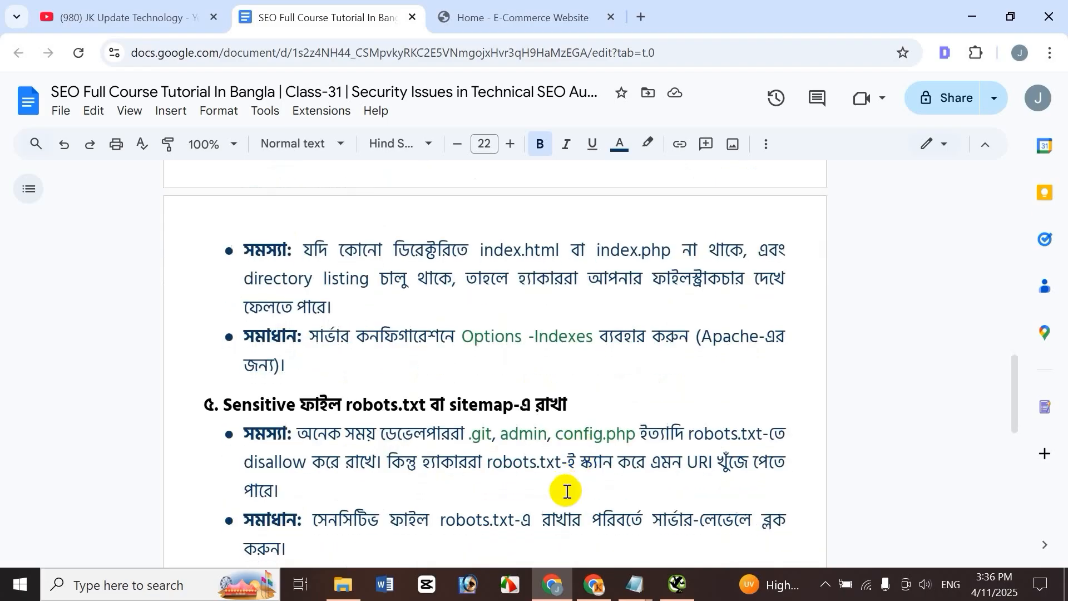
pyautogui.scroll(-1, 565, 489)
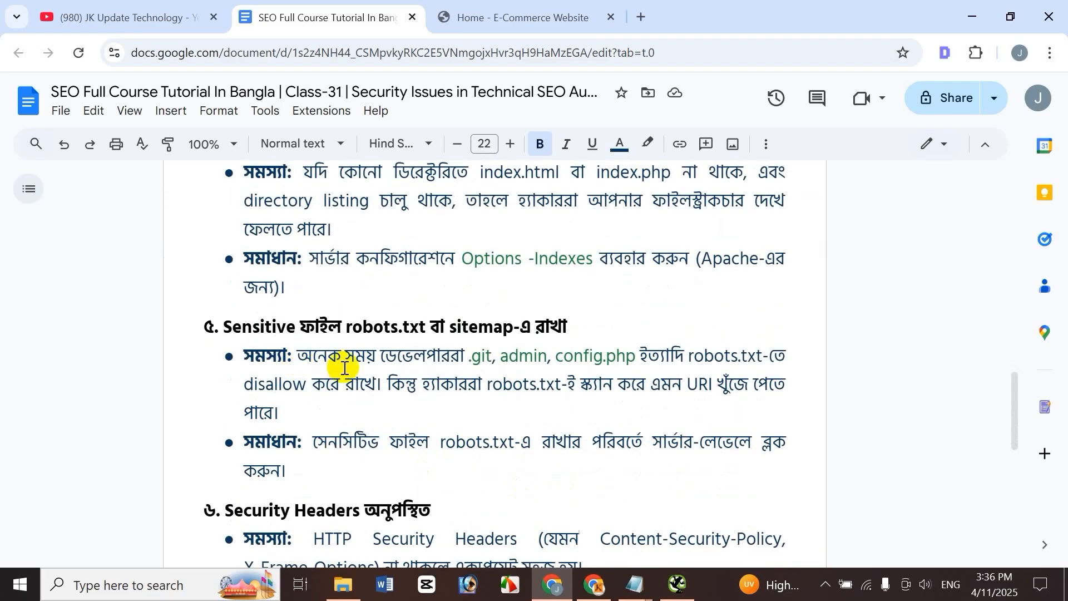
pyautogui.scroll(-1, 342, 377)
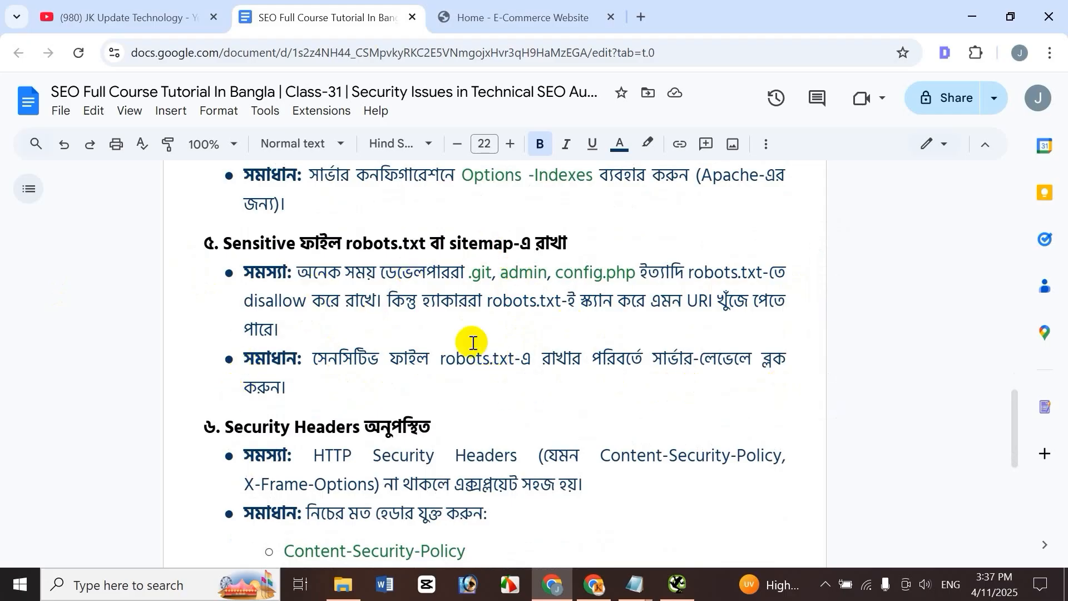
# Read the document's sections on Security Headers, public Admin Panel / Login URL, and CMS and plugin updates.
pyautogui.scroll(-3, 349, 372)
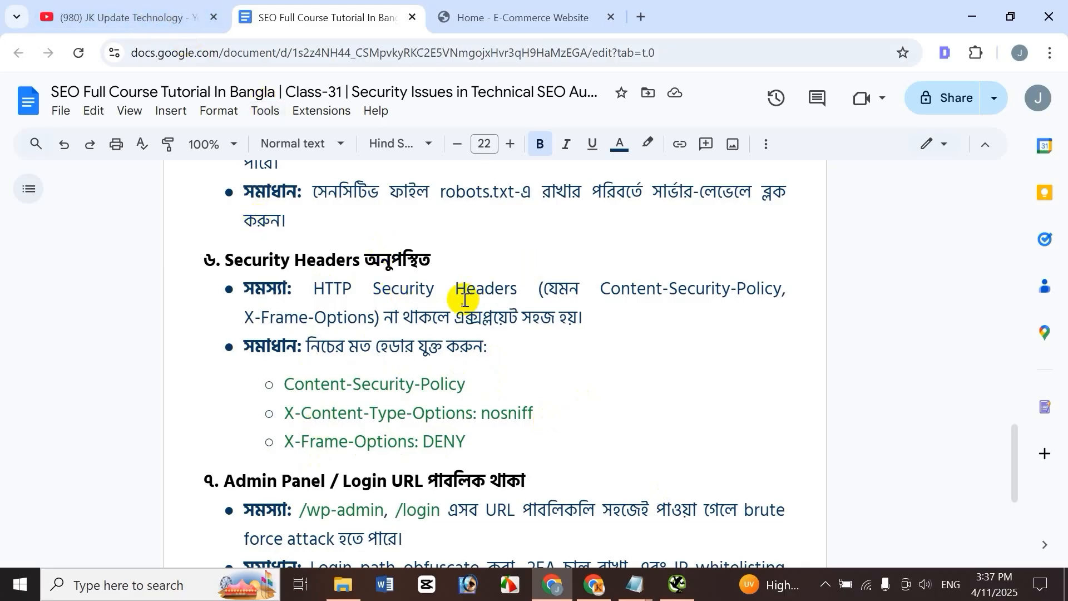
pyautogui.scroll(-3, 584, 315)
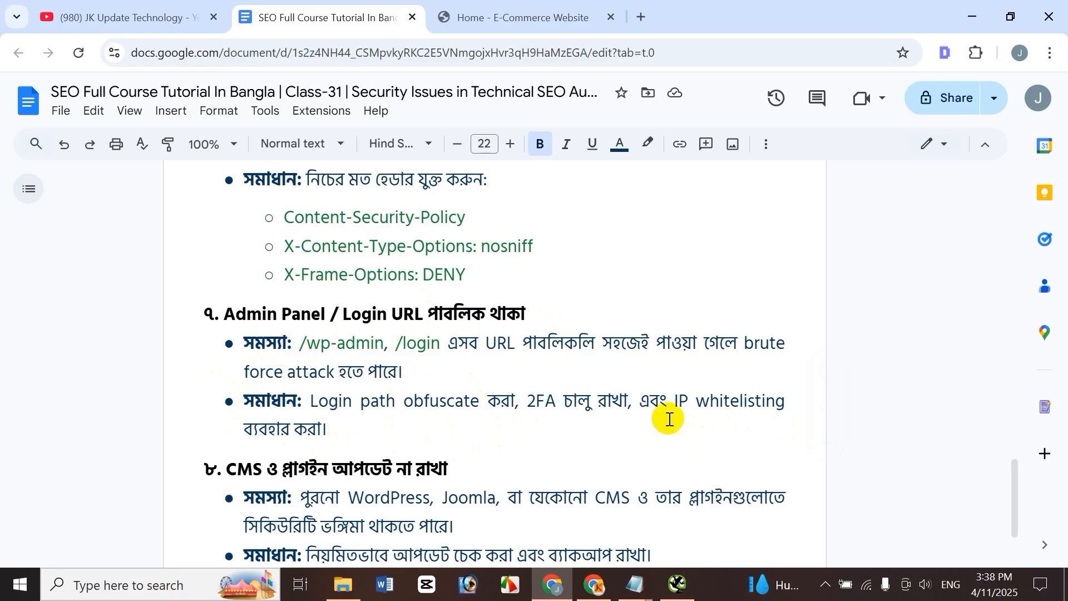
pyautogui.scroll(-2, 563, 434)
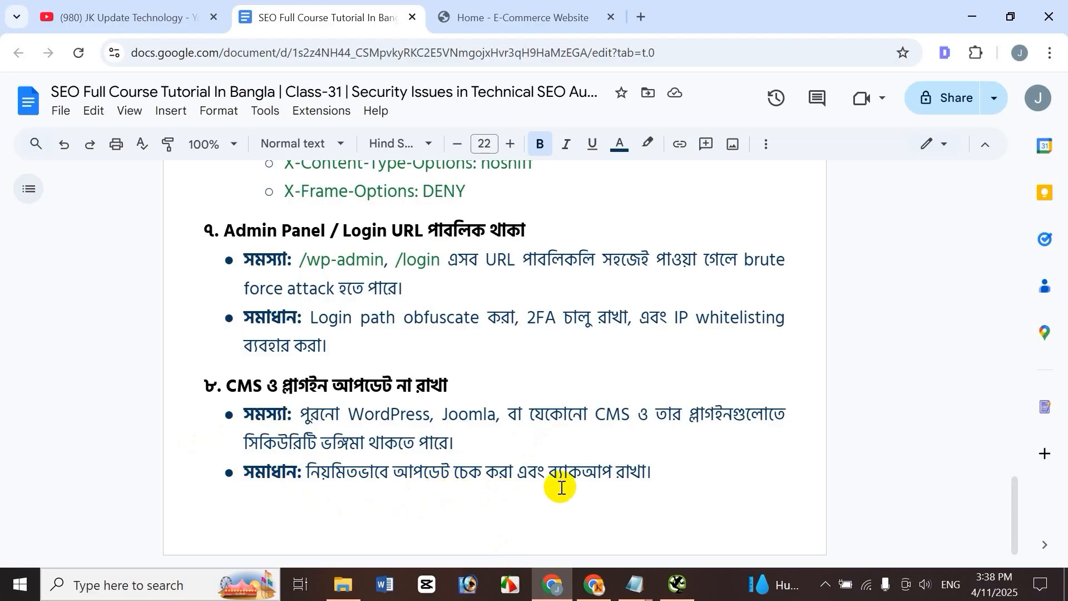
pyautogui.scroll(-1, 768, 474)
pyautogui.scroll(3, 746, 483)
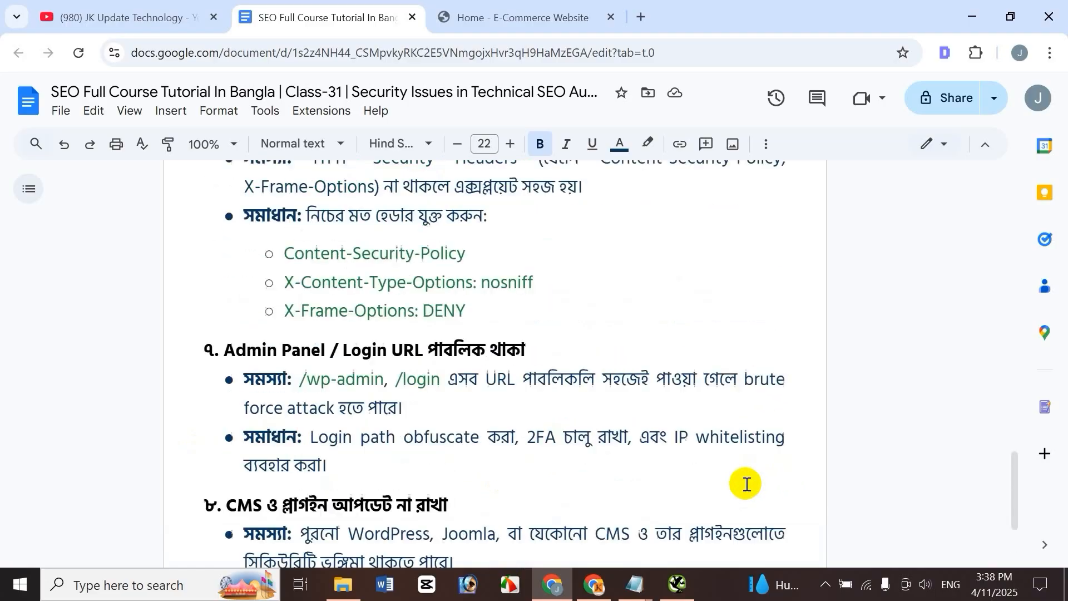
pyautogui.scroll(-3, 746, 484)
# Review the document again from its beginning, comparing the HTTPS and Mixed Content notes with the Security overview in Screaming Frog.
pyautogui.scroll(15, 744, 485)
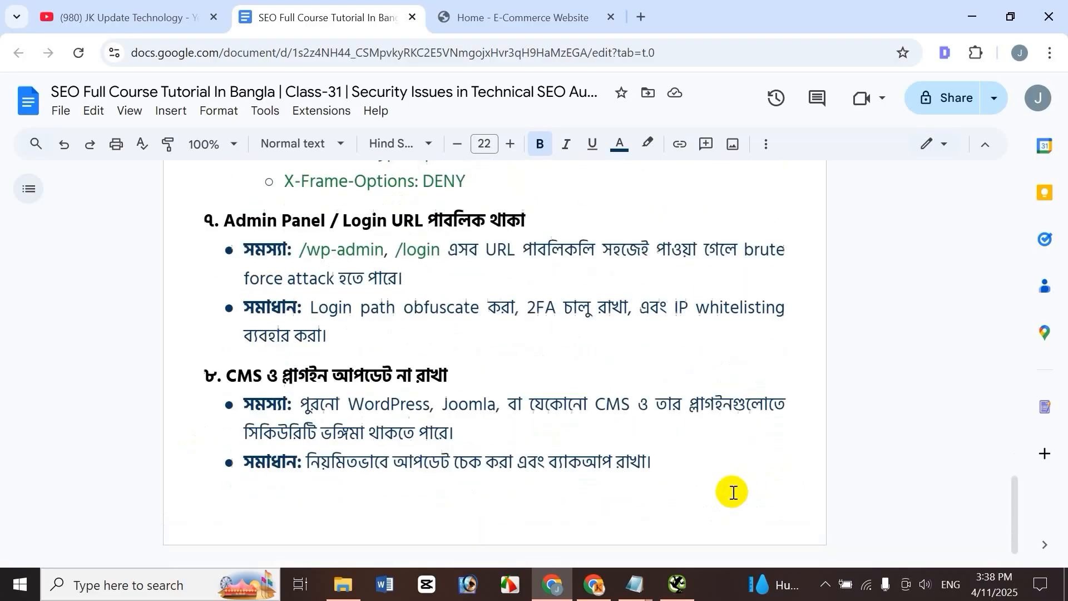
pyautogui.scroll(12, 724, 490)
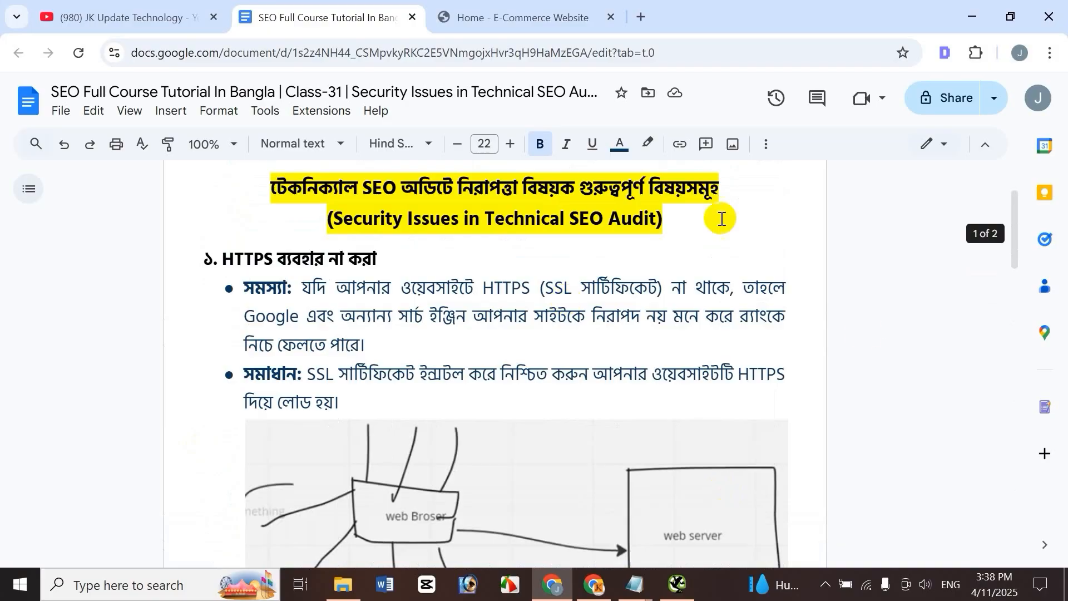
pyautogui.scroll(-10, 840, 477)
pyautogui.scroll(11, 687, 445)
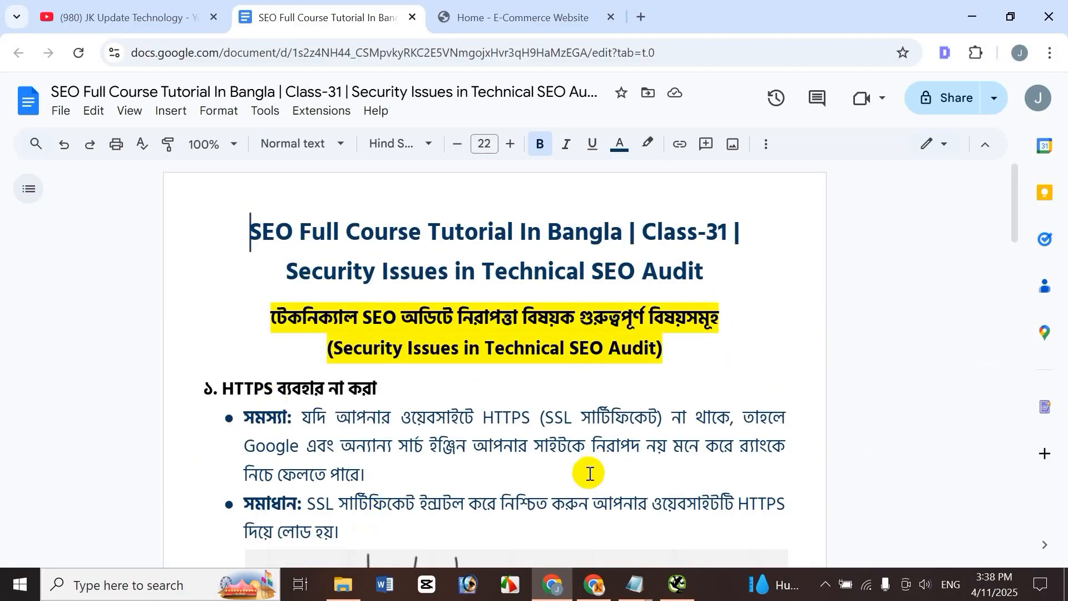
pyautogui.scroll(-3, 589, 471)
pyautogui.click(677, 584)
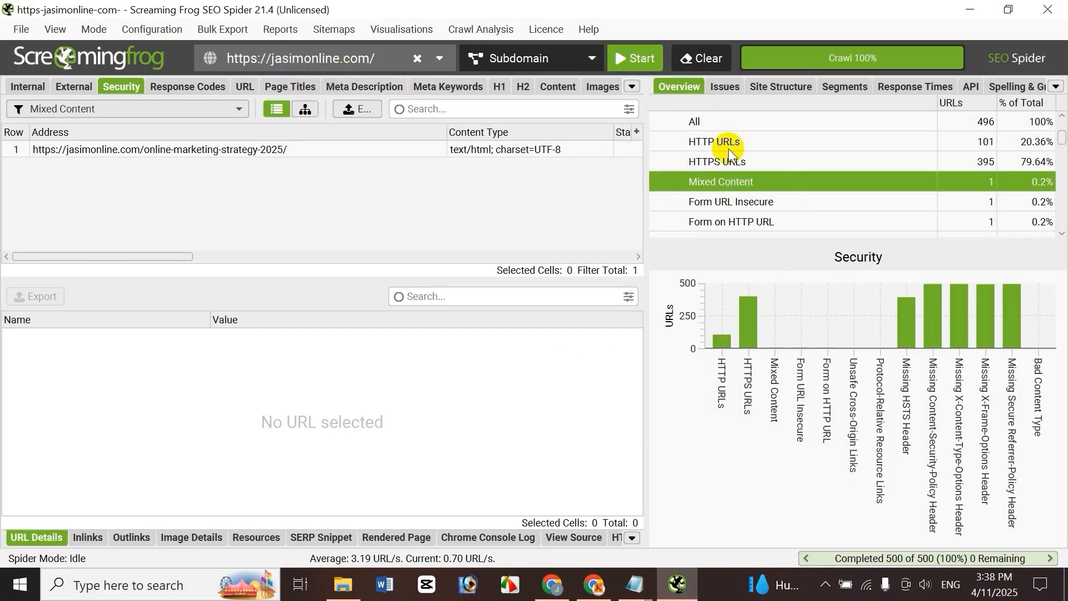
pyautogui.click(552, 584)
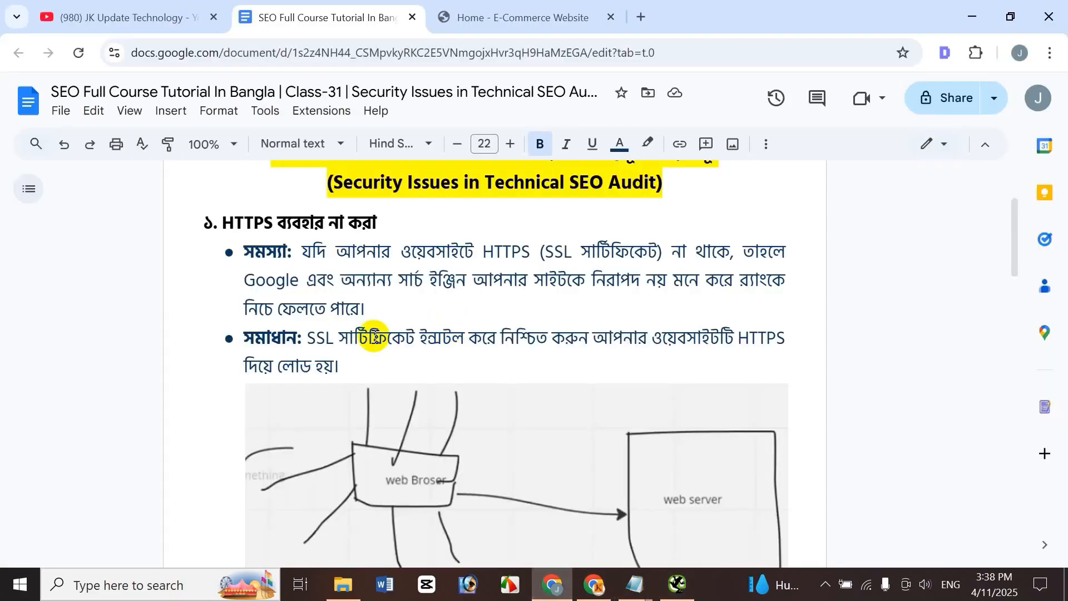
pyautogui.scroll(-6, 446, 309)
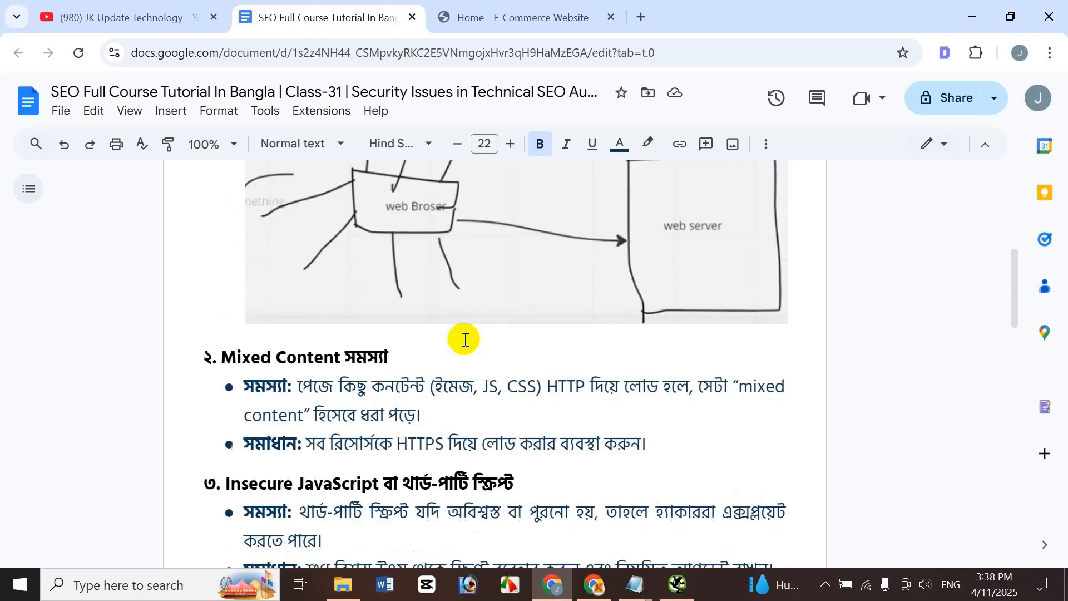
# Switch to Screaming Frog, filter the Security results to HTTP URLs and show the inlinks of the marketing-strategy-review.jpeg image.
pyautogui.scroll(5, 457, 278)
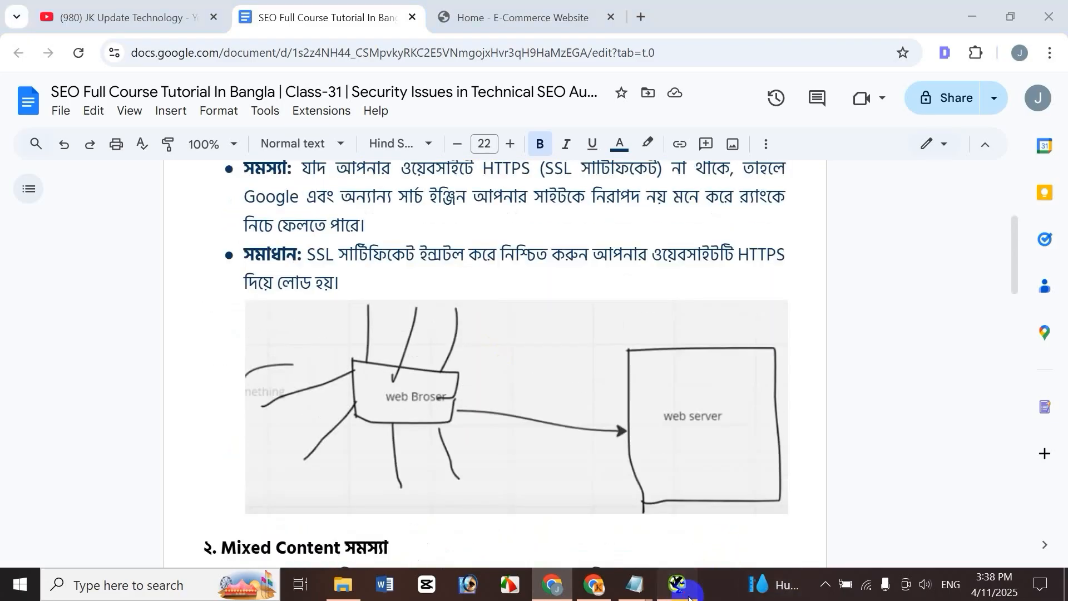
pyautogui.click(677, 584)
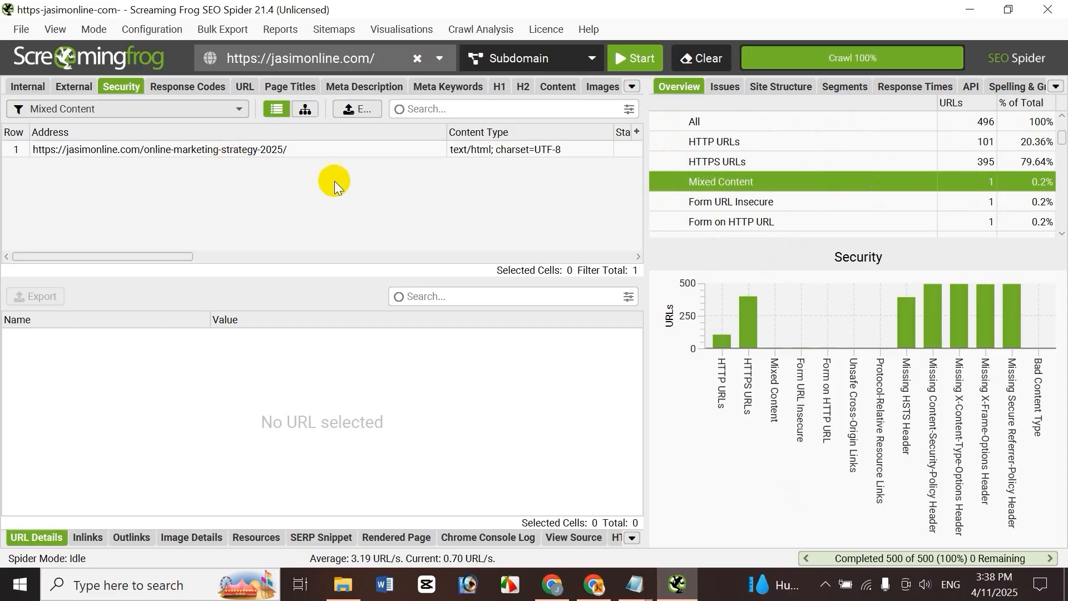
pyautogui.click(733, 143)
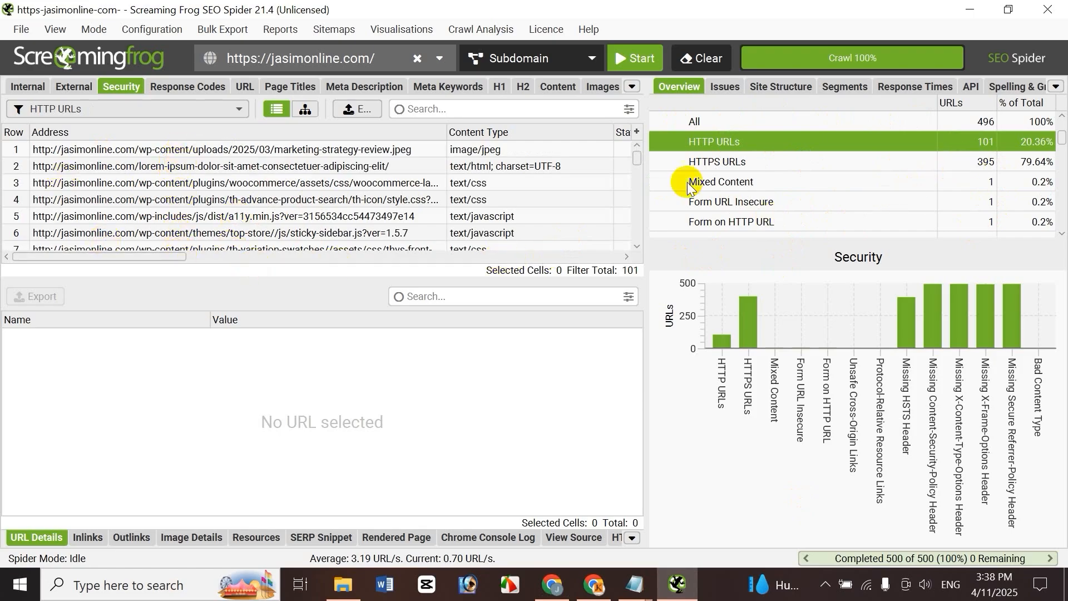
pyautogui.moveTo(638, 161)
pyautogui.mouseDown()
pyautogui.moveTo(640, 248)
pyautogui.moveTo(645, 156)
pyautogui.mouseUp()
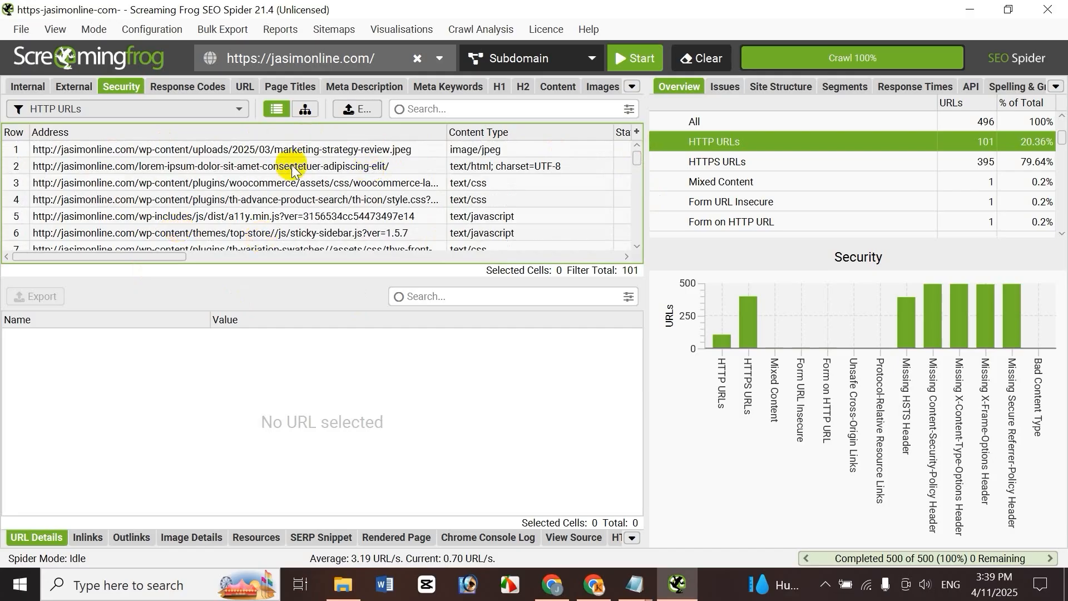
pyautogui.click(268, 151)
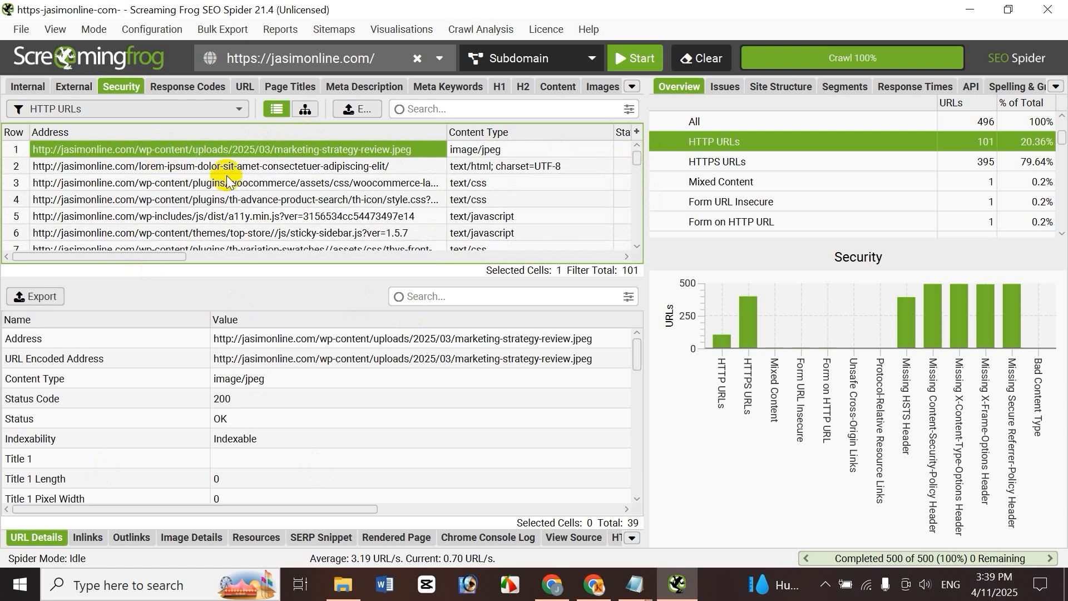
pyautogui.click(86, 538)
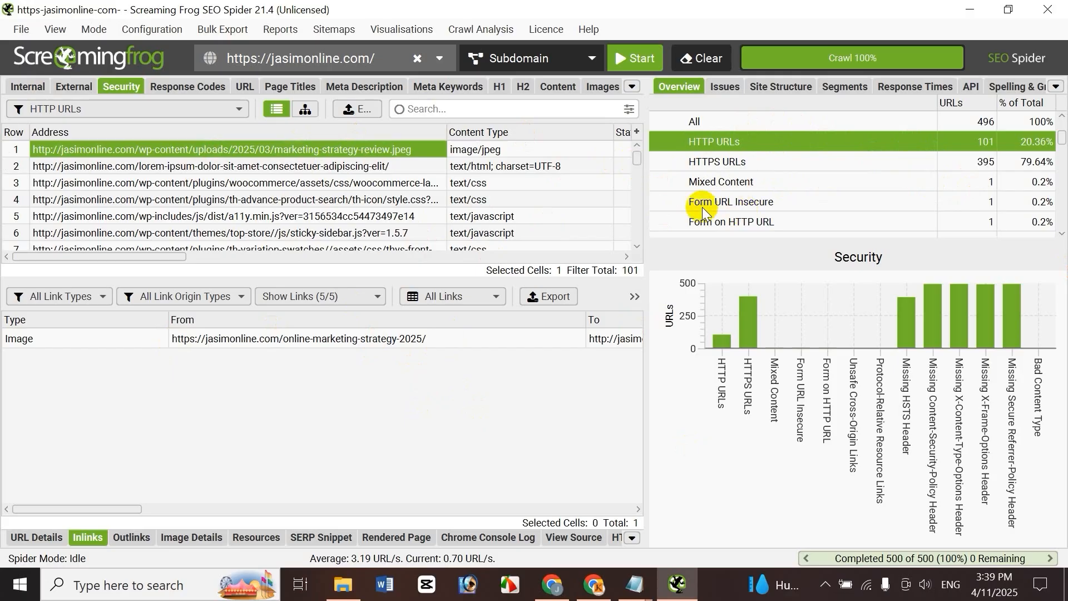
# Inspect the From, To and Anchor Text values of the inlinks to the lorem-ipsum-dolor-sit-amet HTTP page.
pyautogui.click(251, 166)
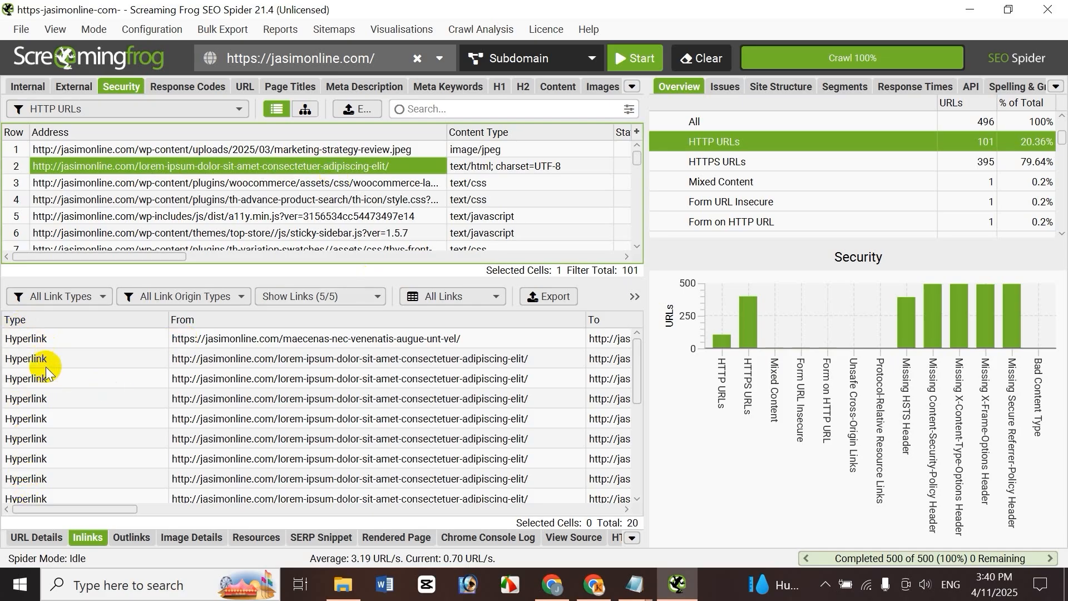
pyautogui.click(281, 343)
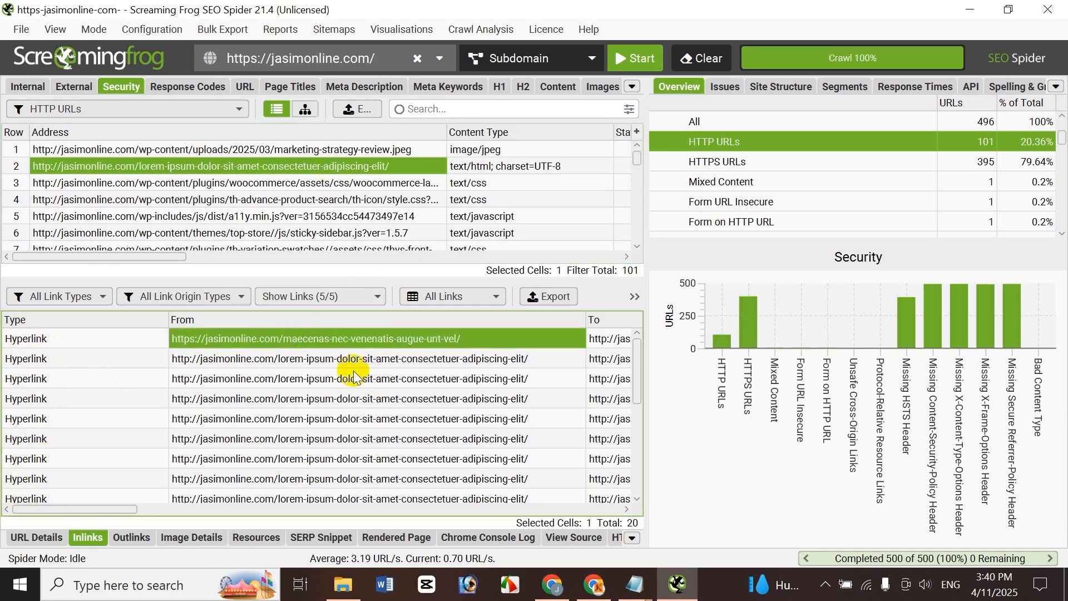
pyautogui.moveTo(118, 510); pyautogui.dragTo(168, 507)
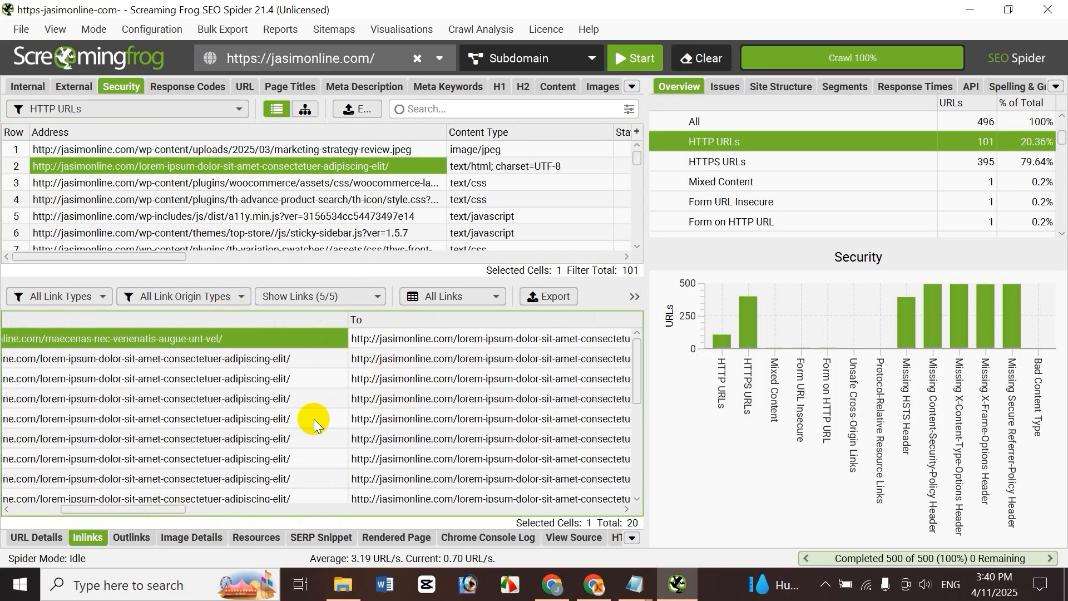
pyautogui.moveTo(166, 512); pyautogui.dragTo(211, 512)
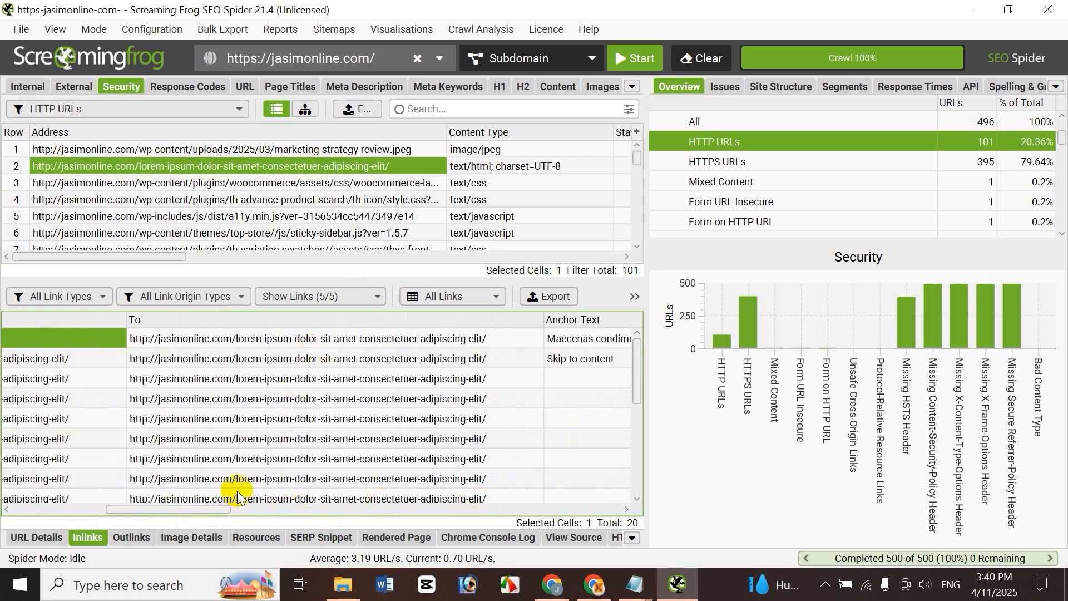
pyautogui.moveTo(206, 506); pyautogui.dragTo(229, 511)
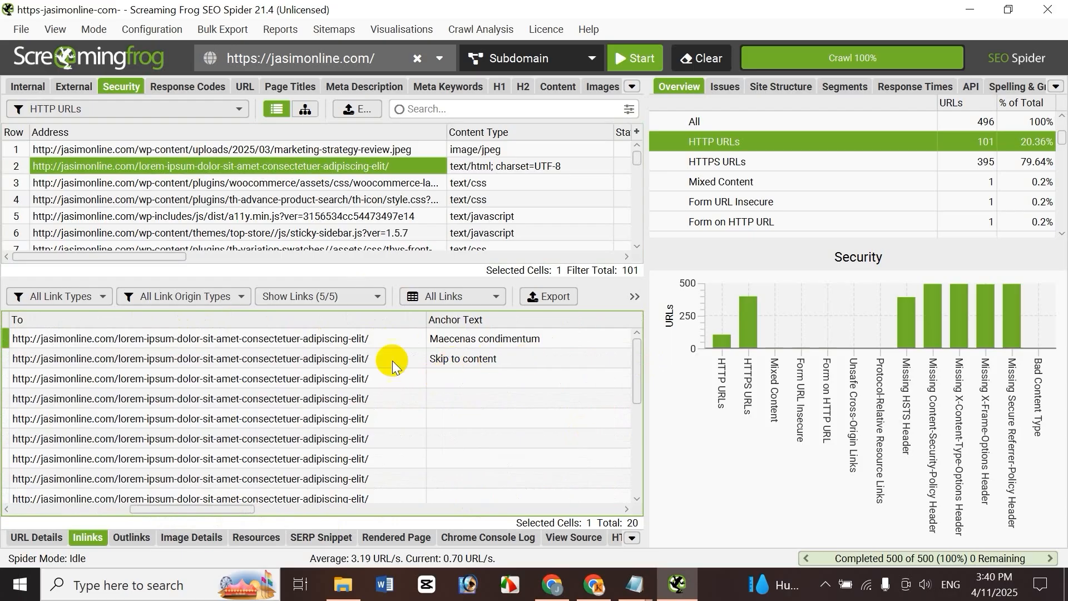
pyautogui.moveTo(229, 510); pyautogui.dragTo(95, 485)
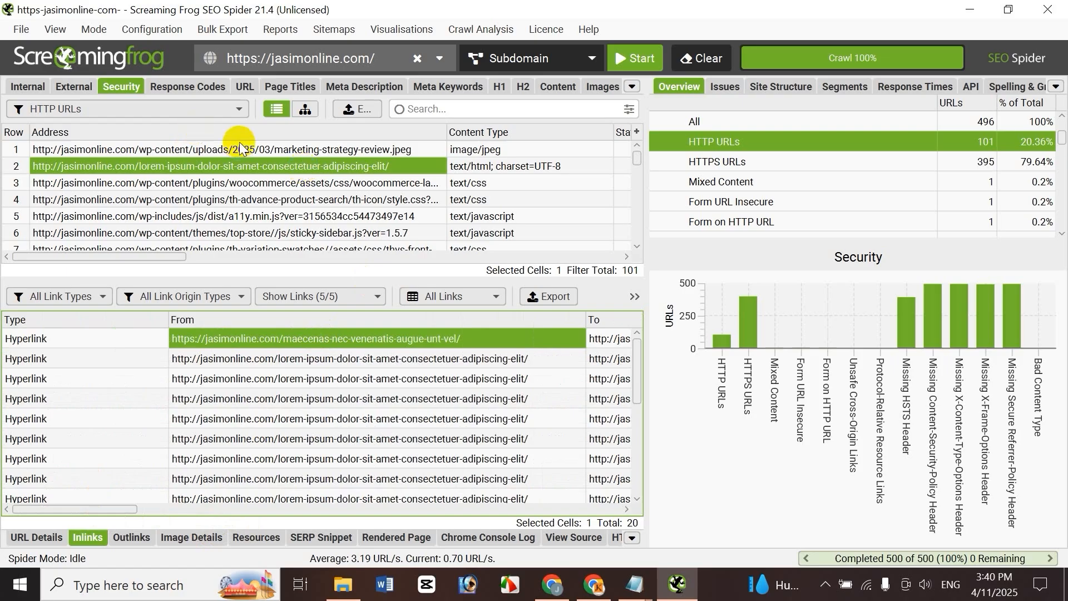
# Check the inlinks of the WooCommerce and th-icon CSS files and the sticky-sidebar and backbone.min.js scripts among the HTTP URLs.
pyautogui.click(132, 184)
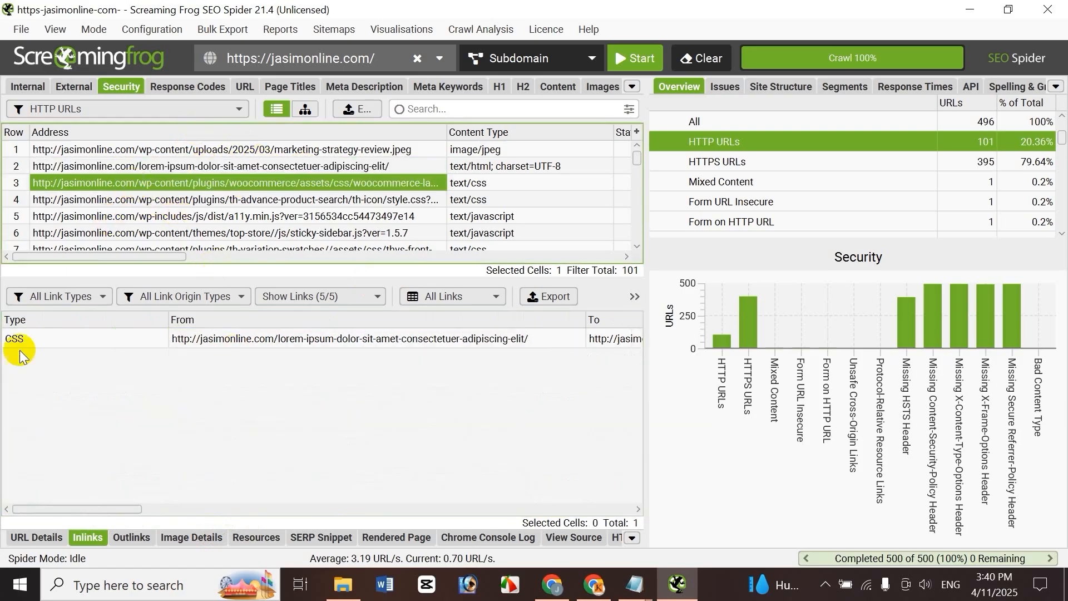
pyautogui.click(111, 200)
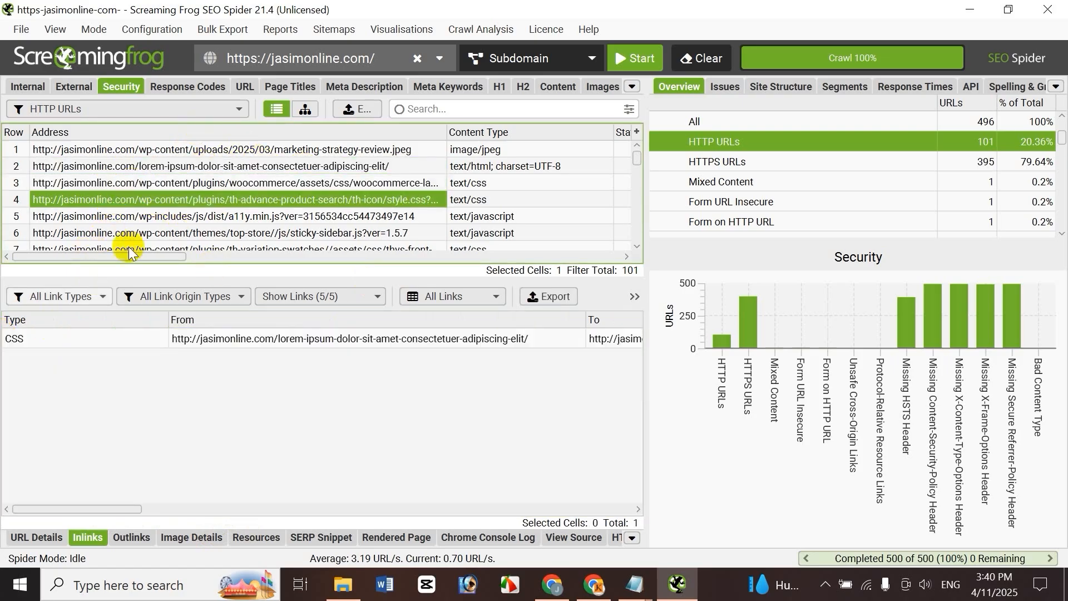
pyautogui.click(203, 234)
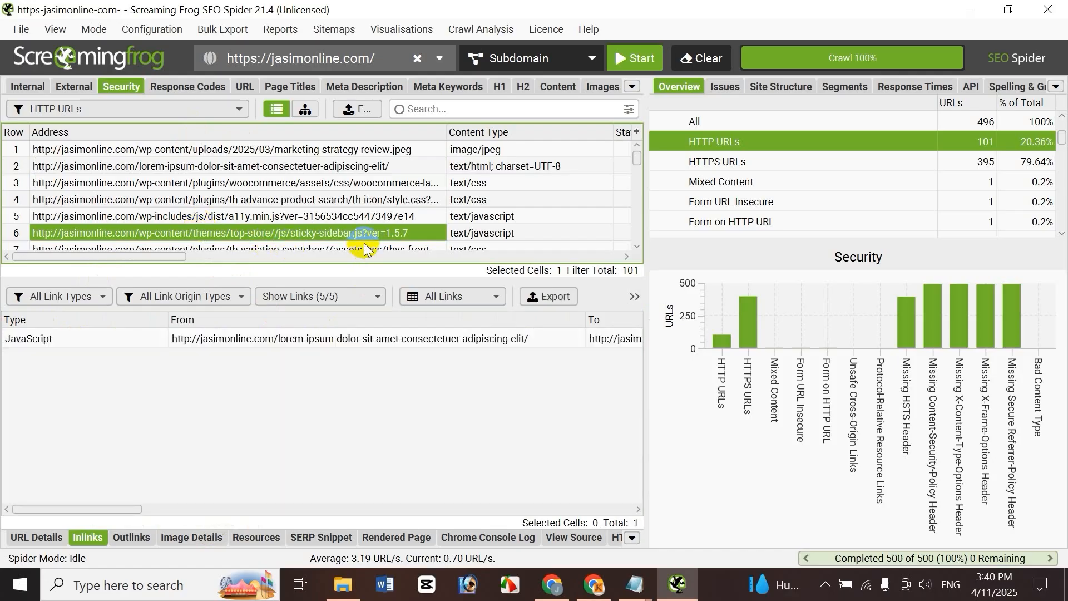
pyautogui.scroll(-1, 359, 242)
pyautogui.click(94, 225)
pyautogui.hscroll(1, 260, 262)
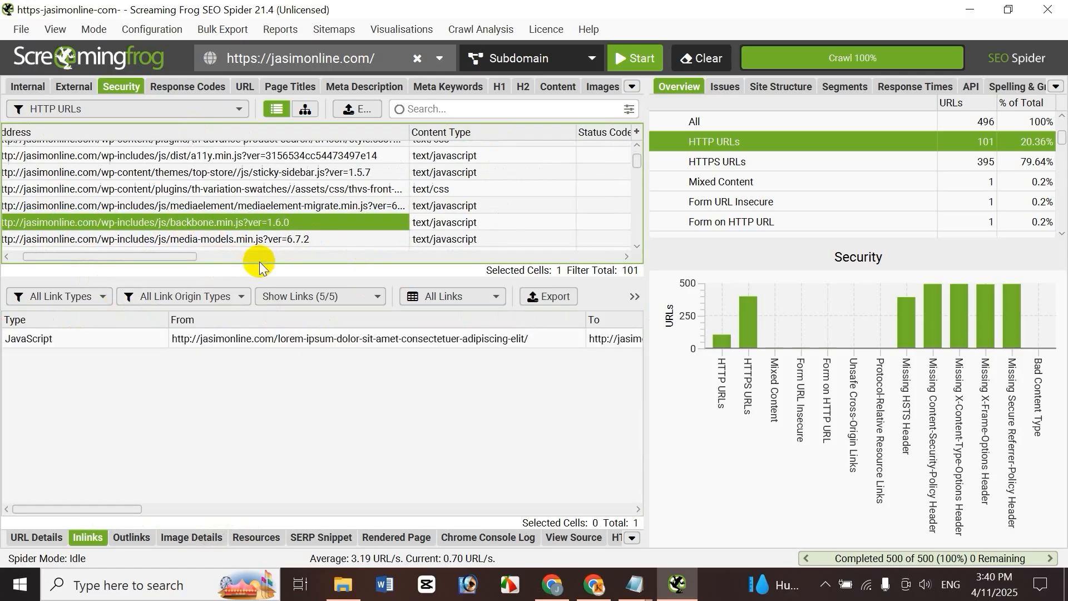
pyautogui.hscroll(-1, 162, 264)
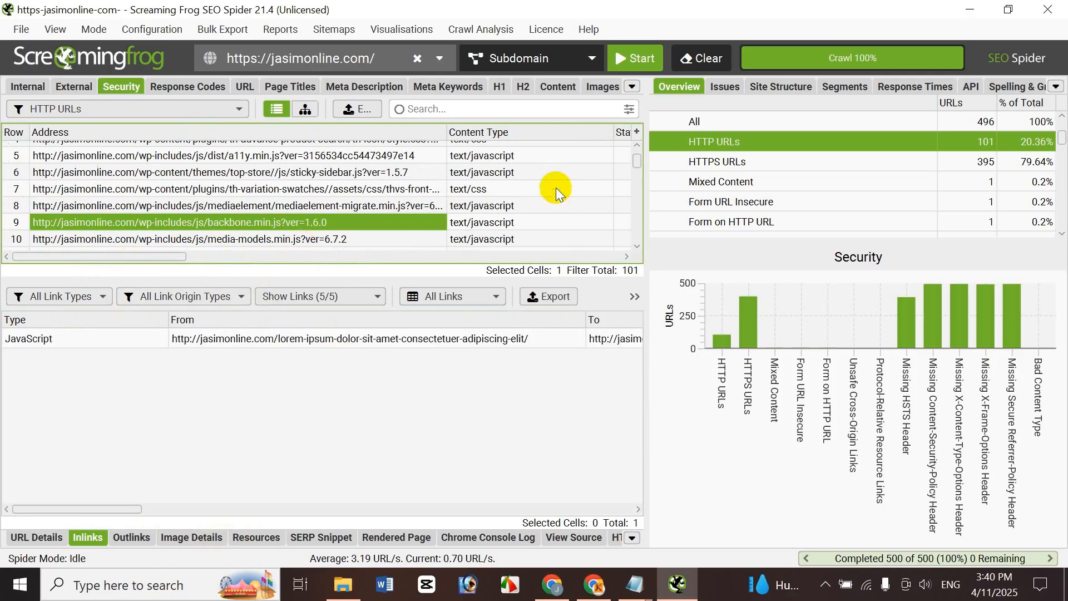
# Check the inlinks of the HTTP URLs in rows 27, 30 and 28, and return to the start of the list.
pyautogui.moveTo(636, 162); pyautogui.dragTo(630, 185)
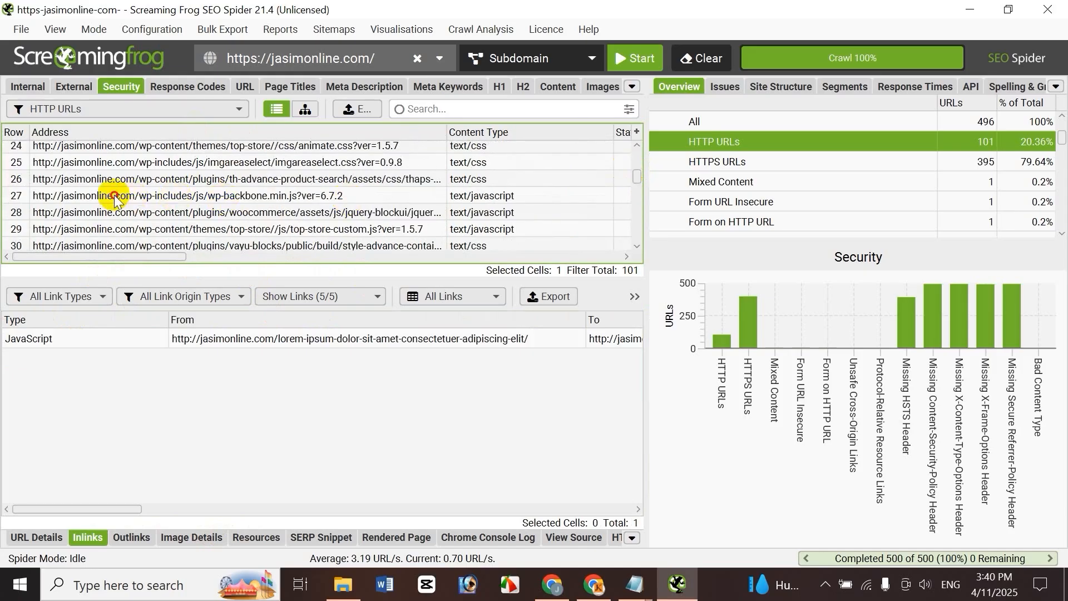
pyautogui.click(162, 195)
pyautogui.click(114, 243)
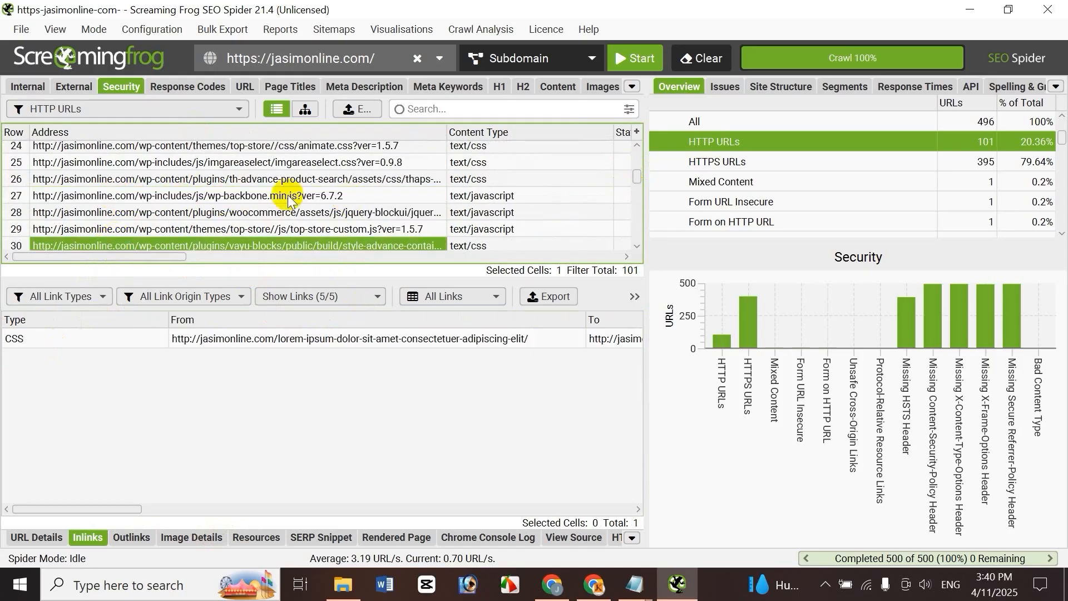
pyautogui.click(268, 212)
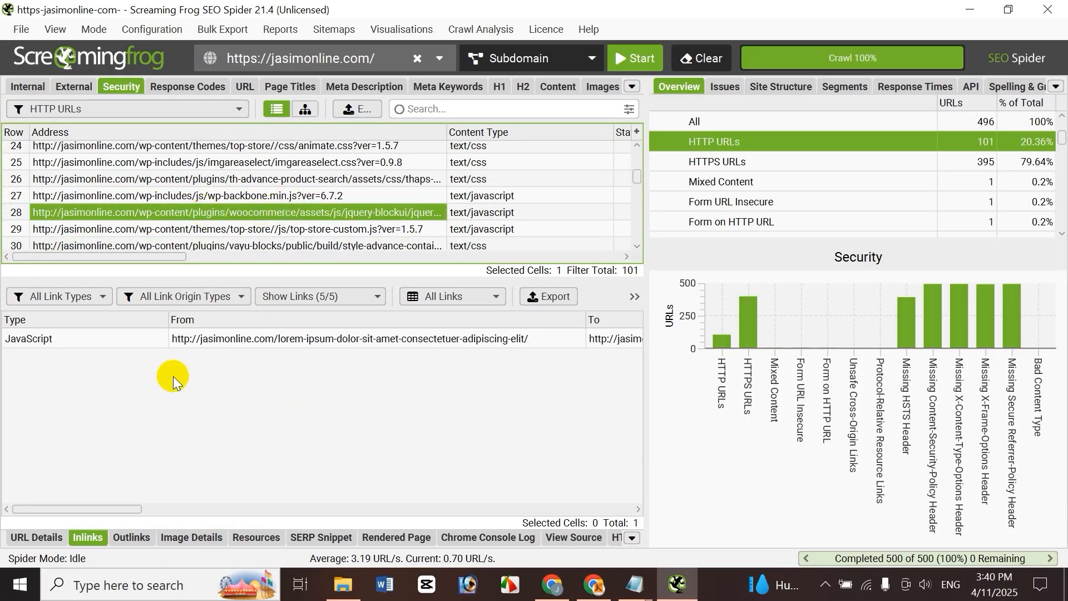
pyautogui.moveTo(636, 178); pyautogui.dragTo(635, 159)
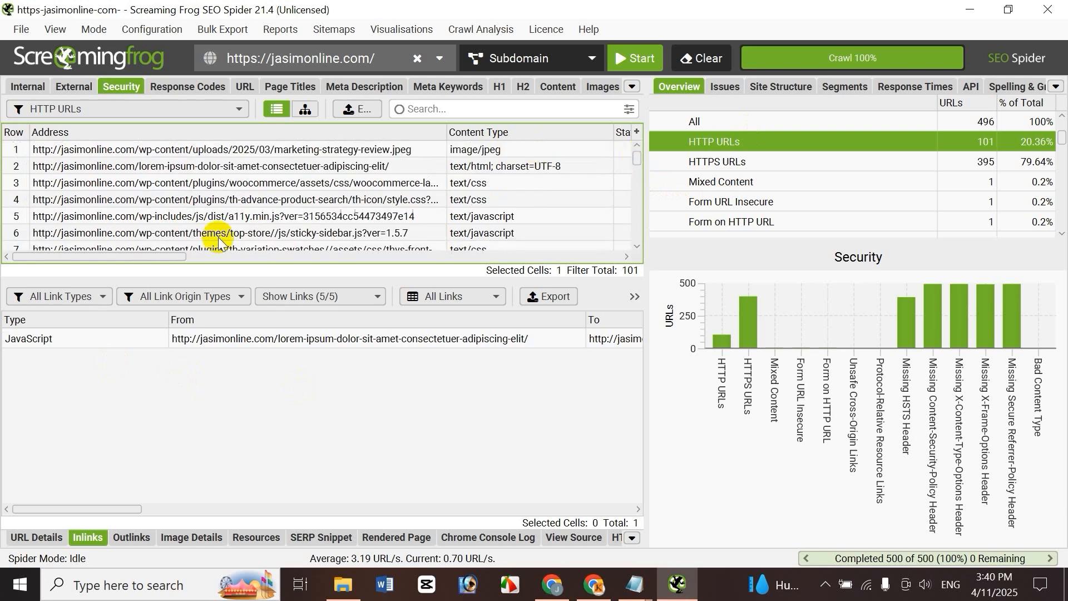
# Compare the inlinks of the lorem-ipsum page with those of the th-icon stylesheet and the a11y.min.js script.
pyautogui.click(232, 171)
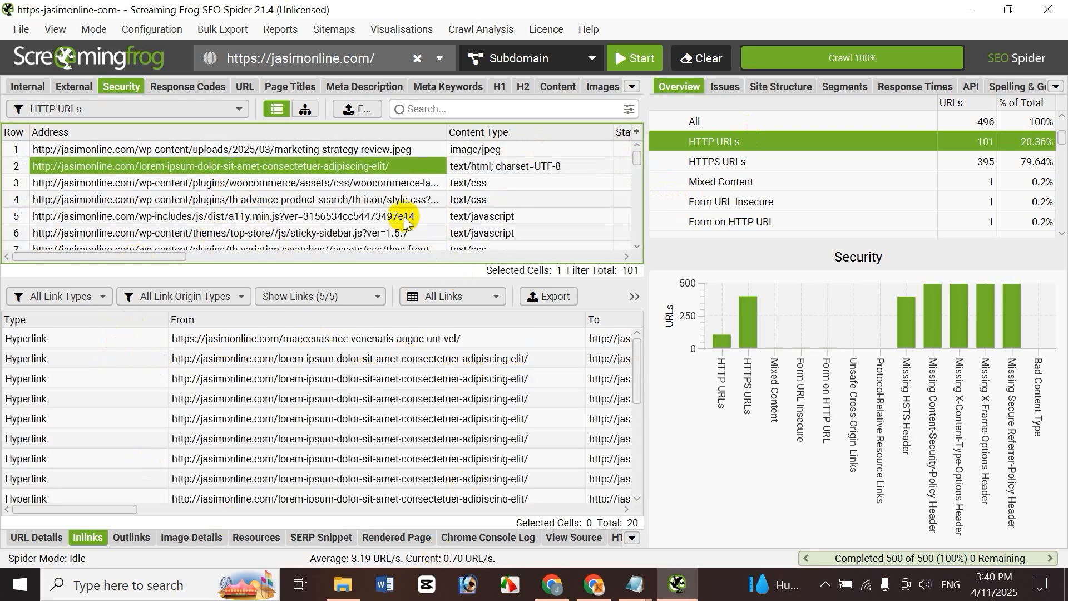
pyautogui.click(239, 201)
pyautogui.click(228, 216)
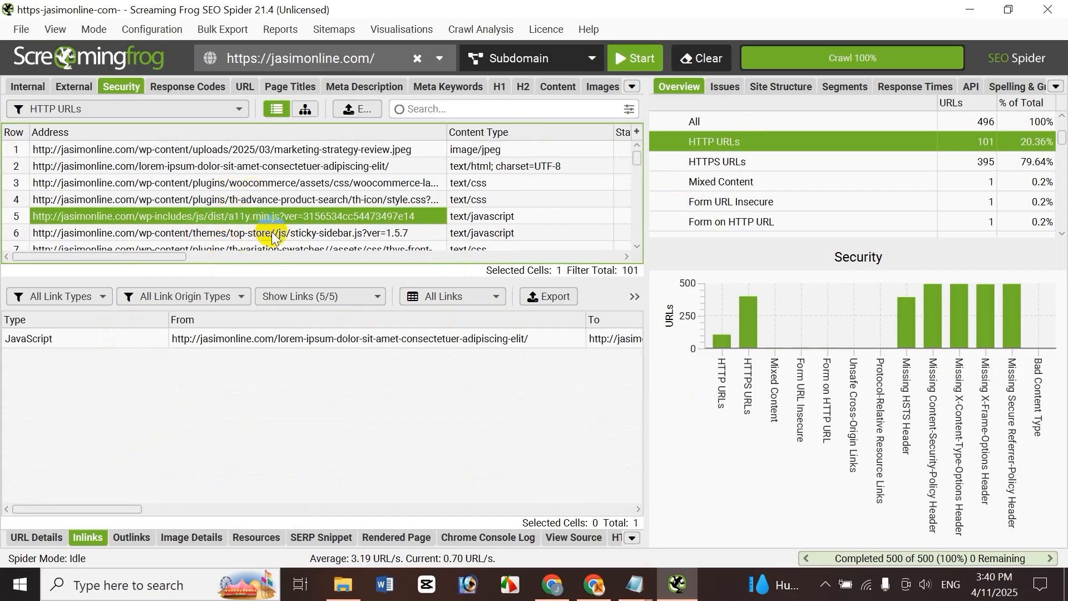
pyautogui.click(219, 168)
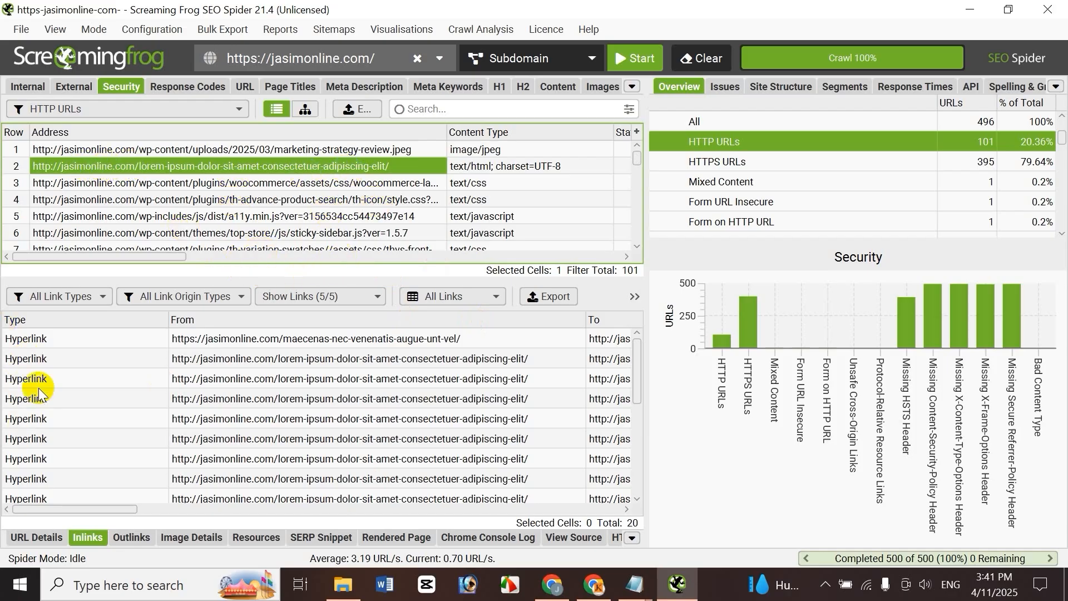
pyautogui.click(262, 149)
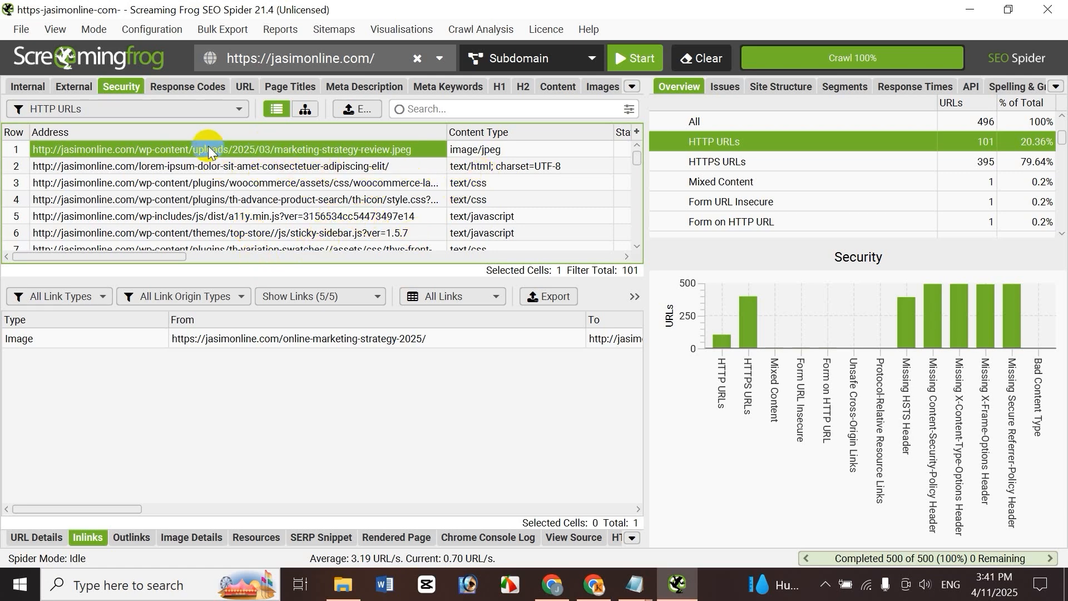
pyautogui.keyDown('shift'); pyautogui.click(209, 165); pyautogui.keyUp('shift')
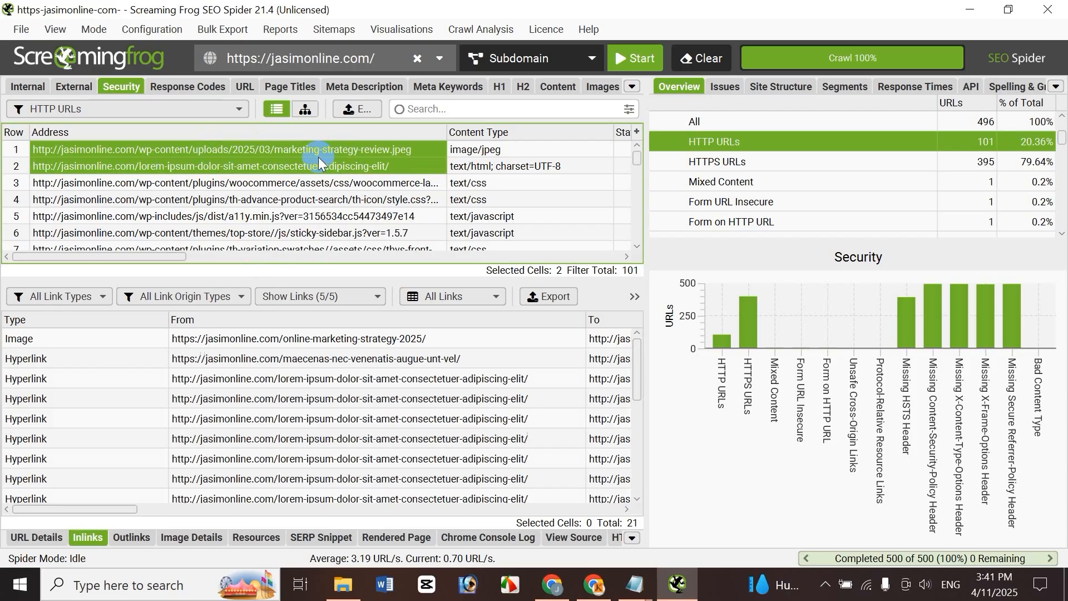
pyautogui.click(559, 299)
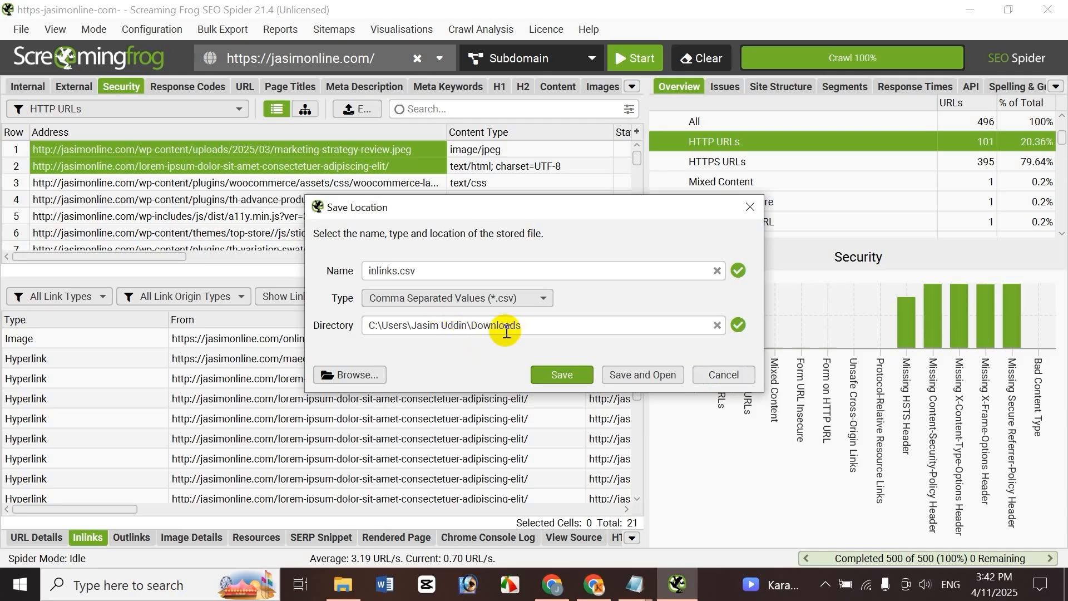
pyautogui.click(726, 376)
# Review the inlinks of the first three HTTP URLs again, ending on the inlinks of marketing-strategy-review.jpeg.
pyautogui.click(213, 183)
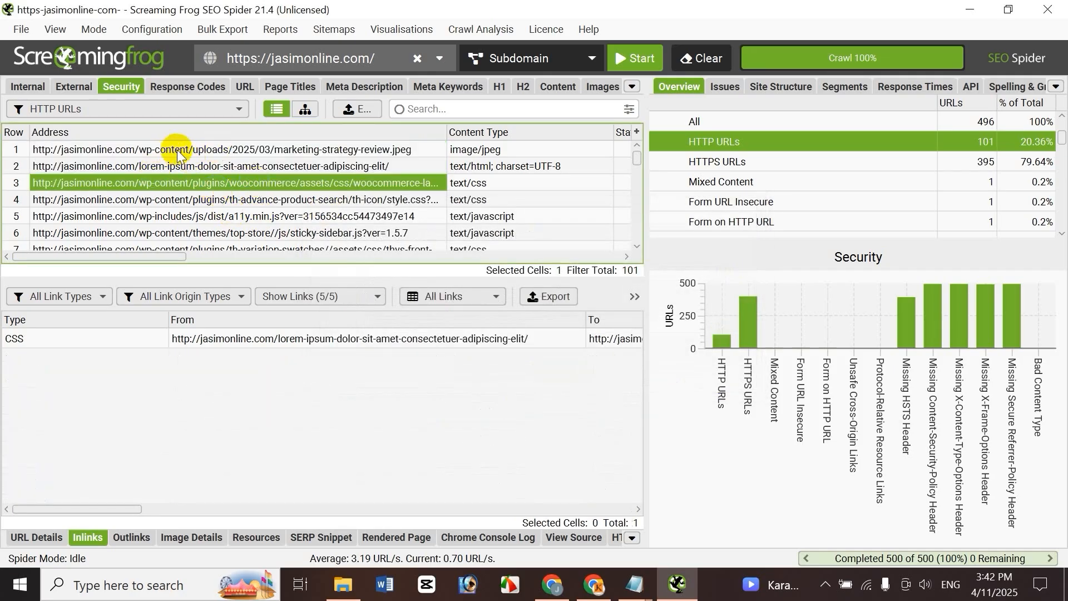
pyautogui.click(278, 144)
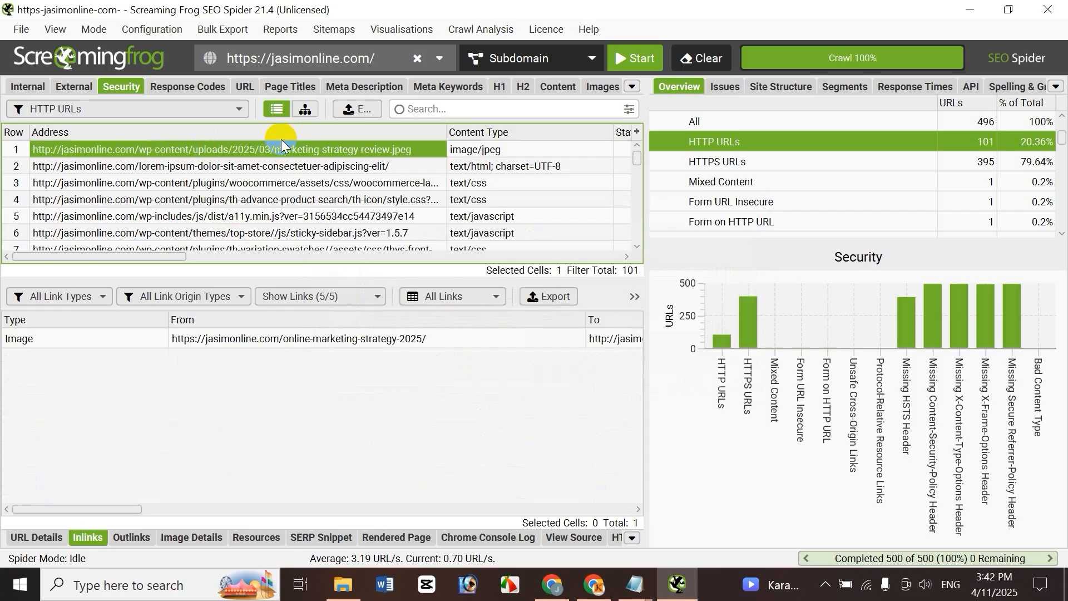
pyautogui.click(228, 167)
pyautogui.click(234, 153)
pyautogui.click(55, 539)
pyautogui.click(89, 536)
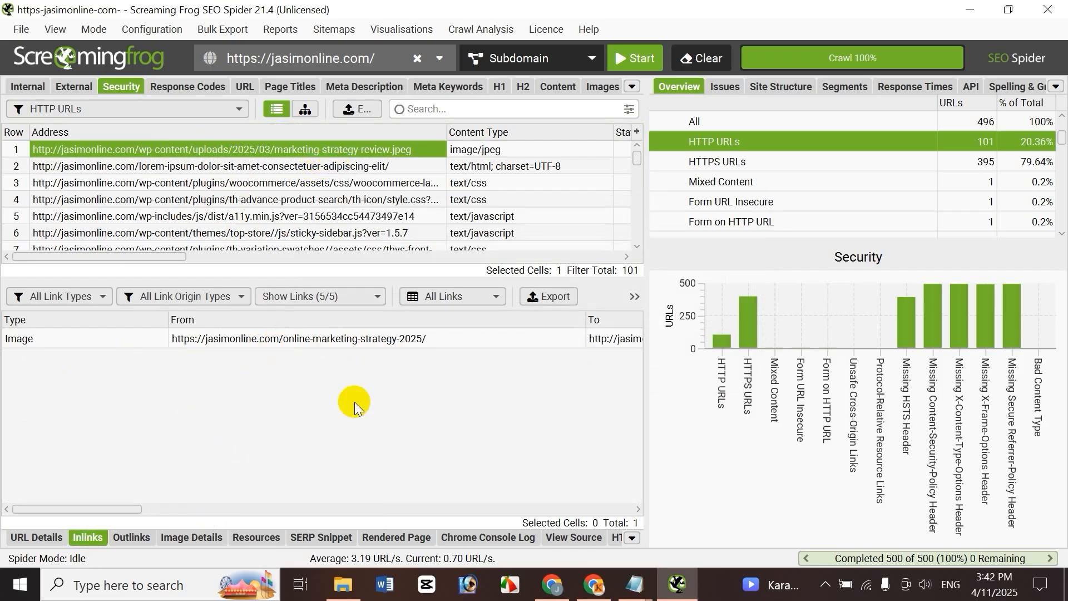
# Open the image's linking page, online-marketing-strategy-2025, in the browser and examine the image within the article.
pyautogui.click(271, 340)
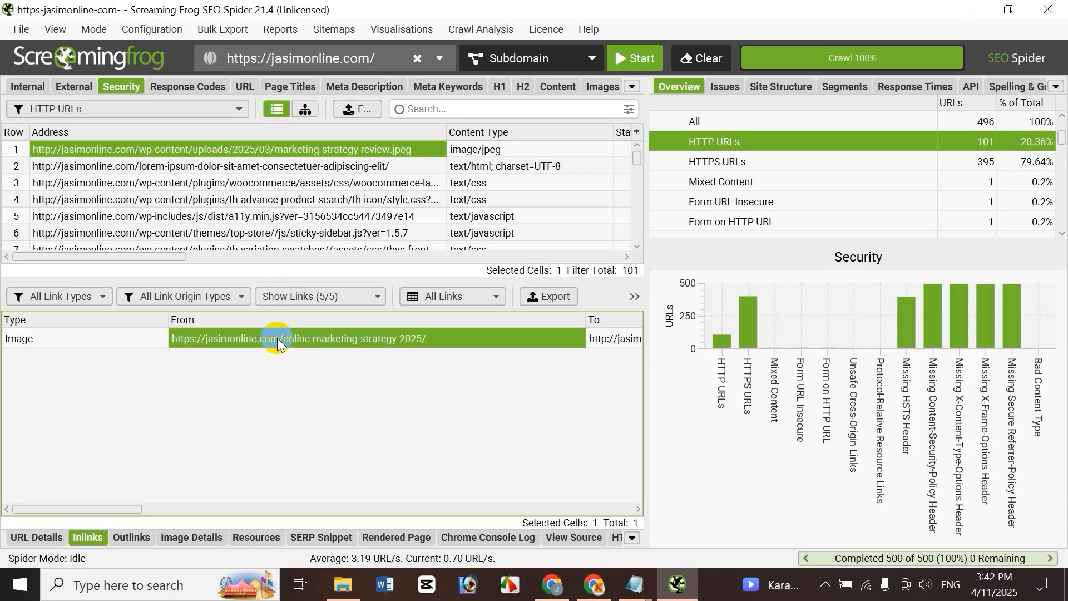
pyautogui.rightClick(277, 339)
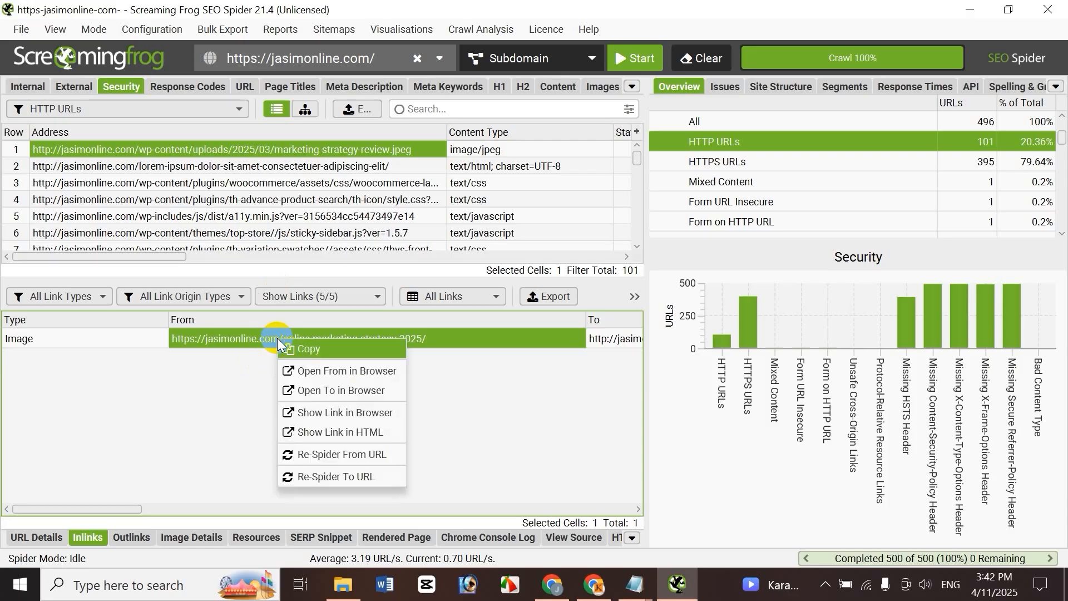
pyautogui.click(356, 372)
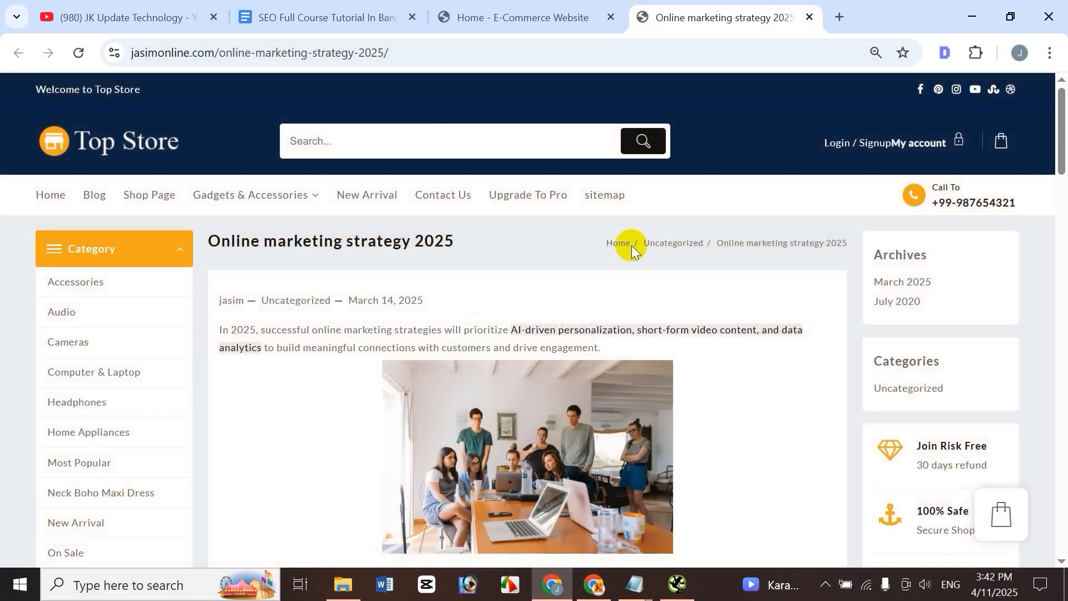
pyautogui.scroll(-3, 740, 489)
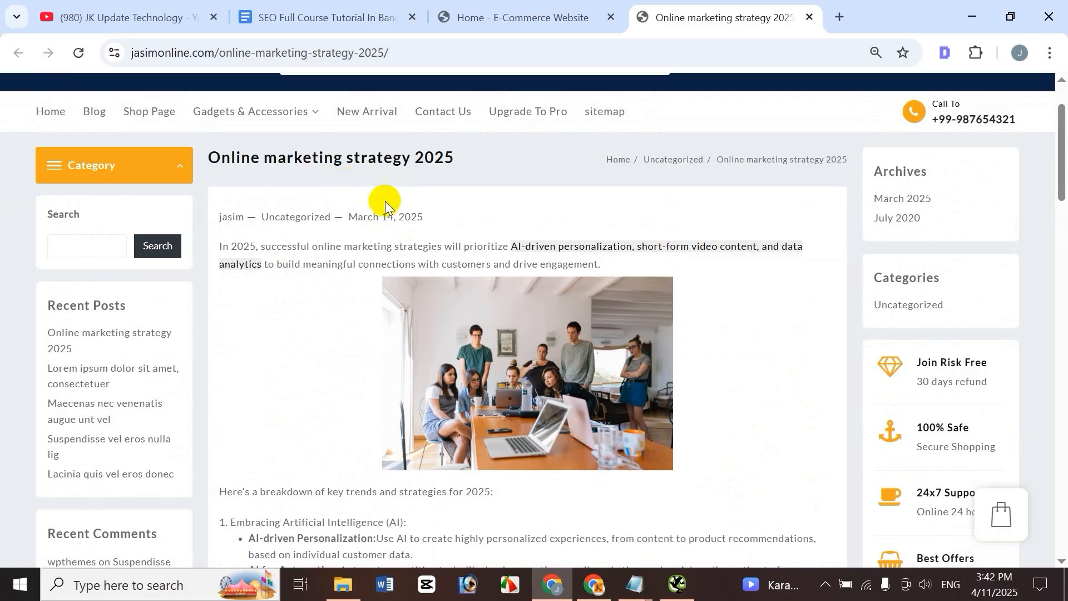
pyautogui.scroll(-2, 753, 445)
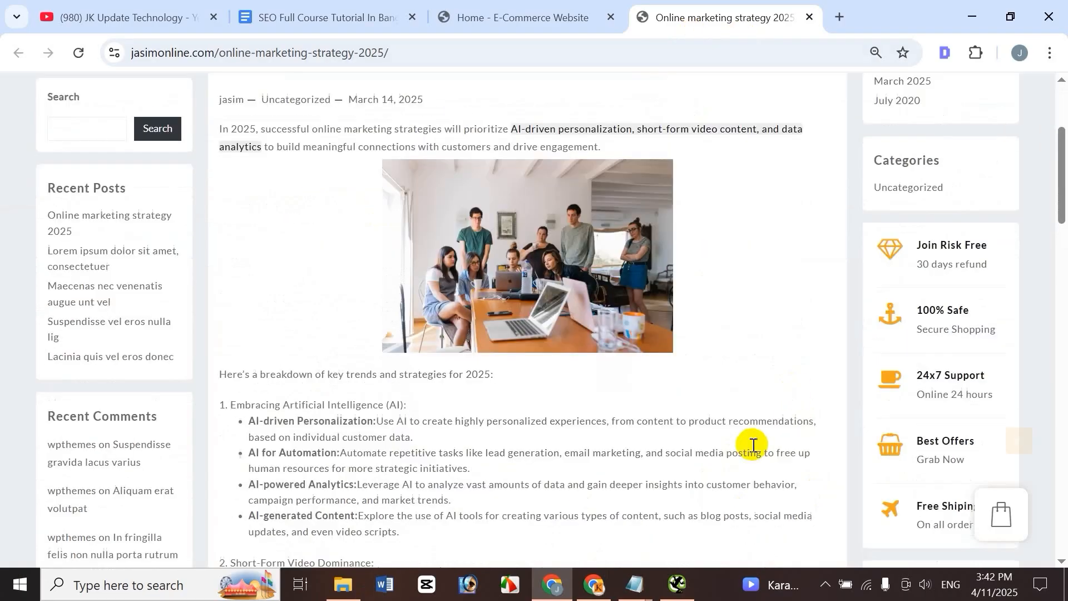
# Compare the online-marketing-strategy-2025 page with the image's target URL in the Screaming Frog inlinks.
pyautogui.scroll(-10, 718, 455)
pyautogui.scroll(15, 718, 456)
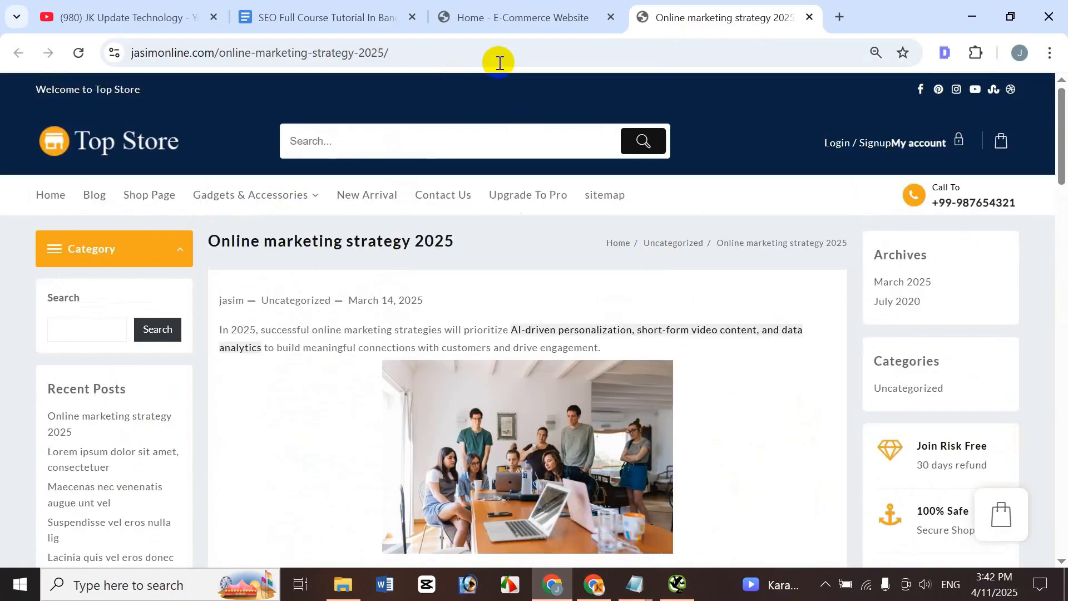
pyautogui.click(675, 592)
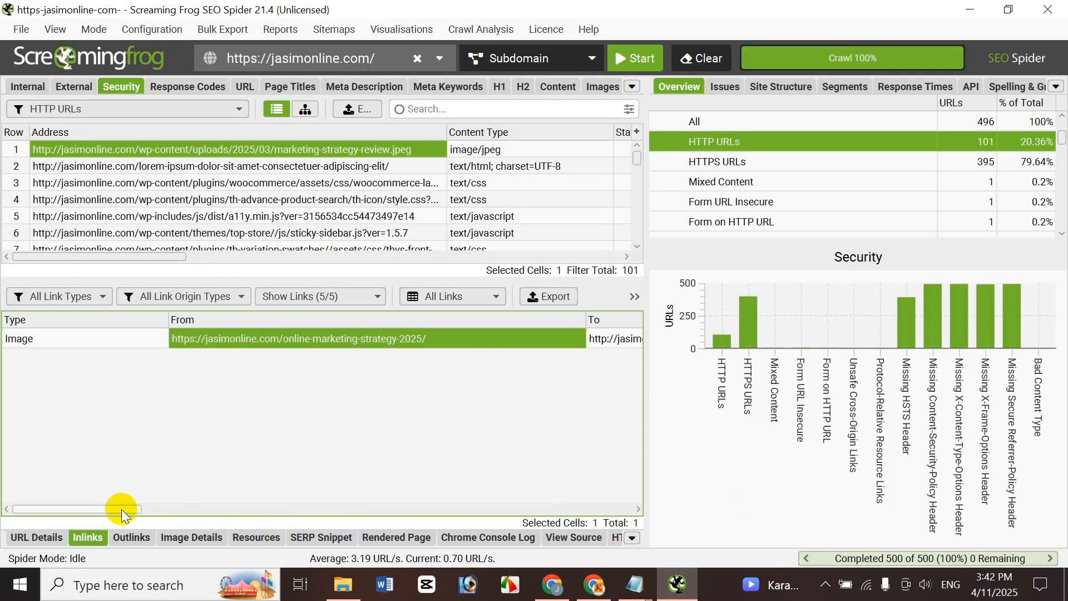
pyautogui.moveTo(121, 509); pyautogui.dragTo(198, 509)
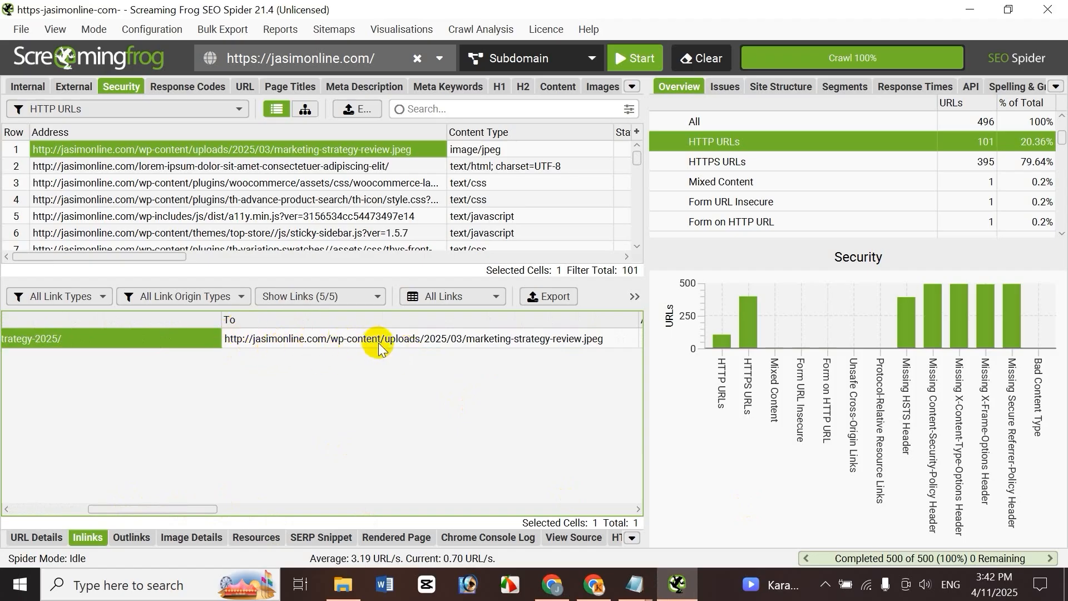
pyautogui.click(553, 585)
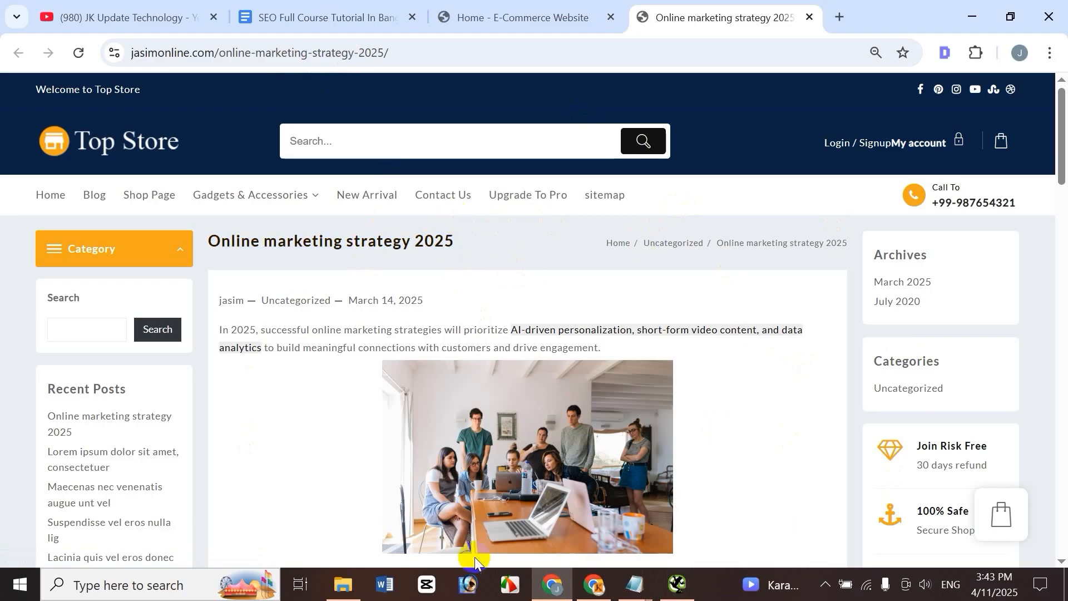
pyautogui.click(678, 584)
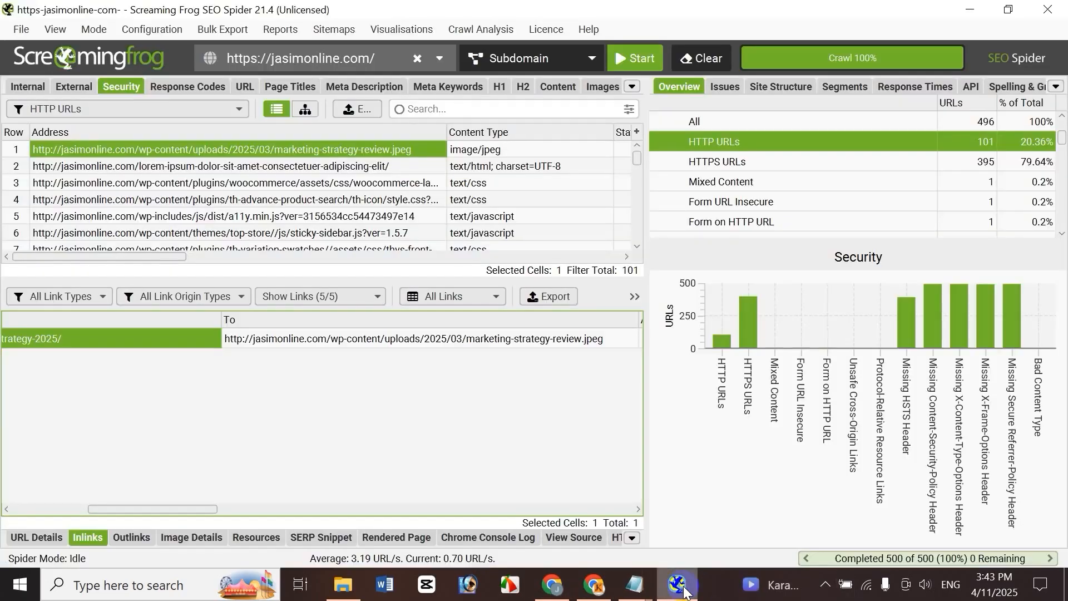
# Copy the target URL of marketing-strategy-review.jpeg from the image's inlinks.
pyautogui.click(465, 339)
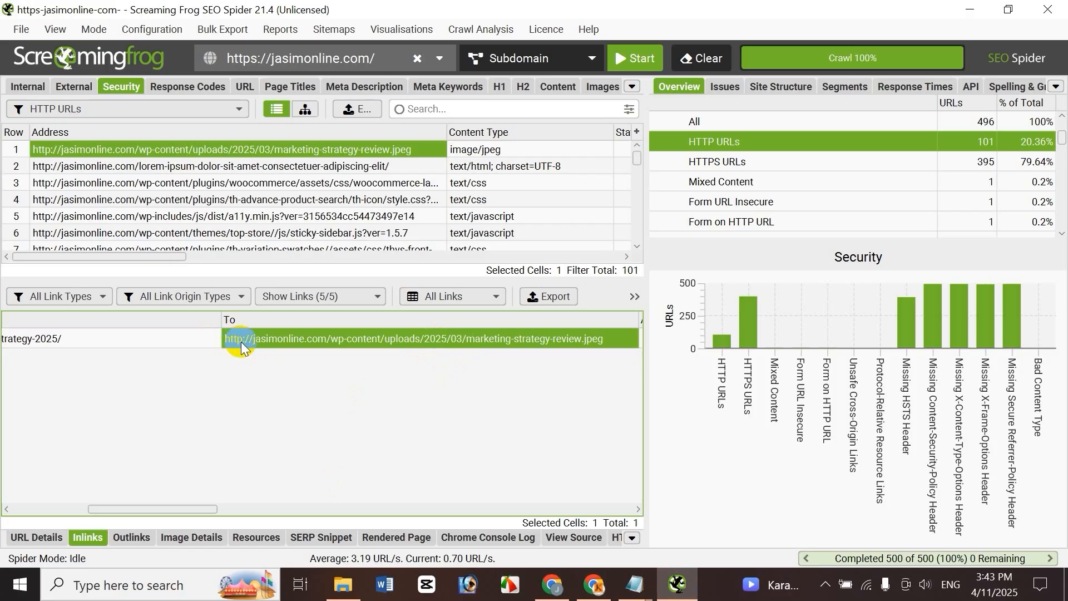
pyautogui.rightClick(382, 340)
pyautogui.click(395, 350)
pyautogui.click(552, 584)
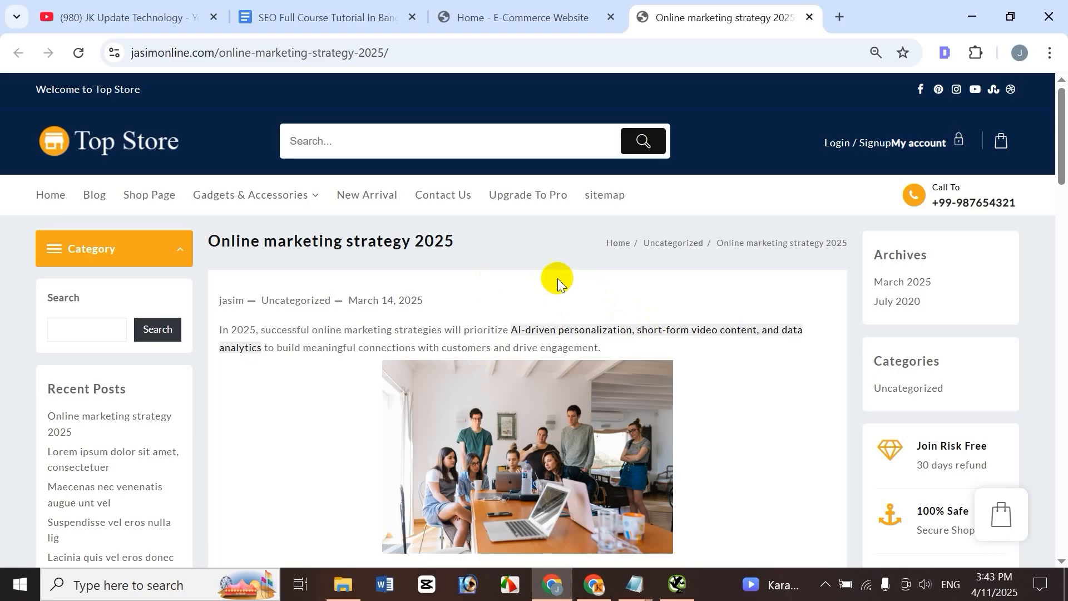
pyautogui.rightClick(527, 245)
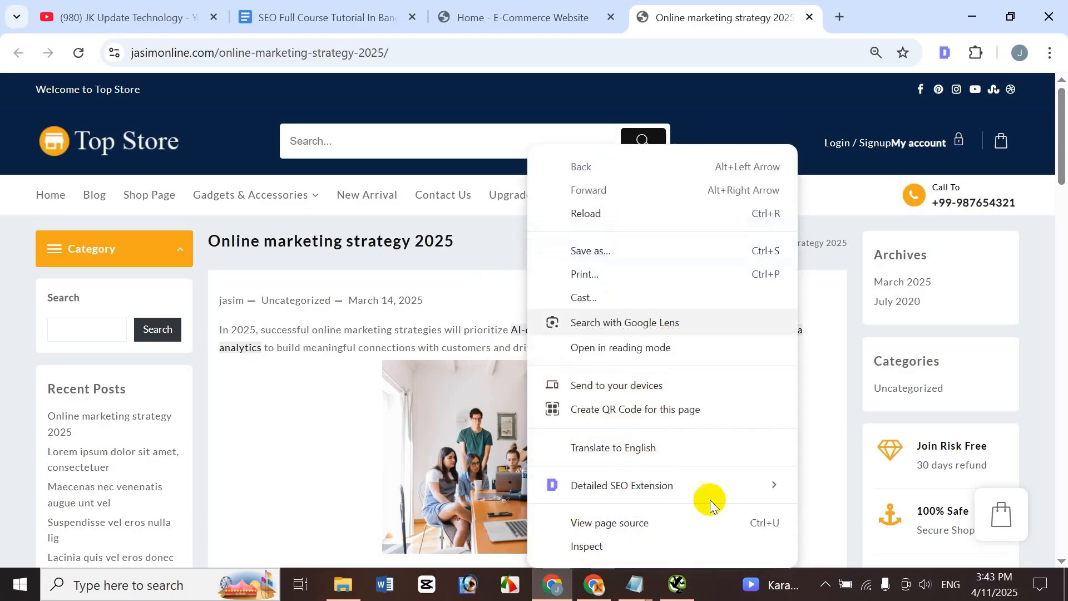
pyautogui.click(602, 552)
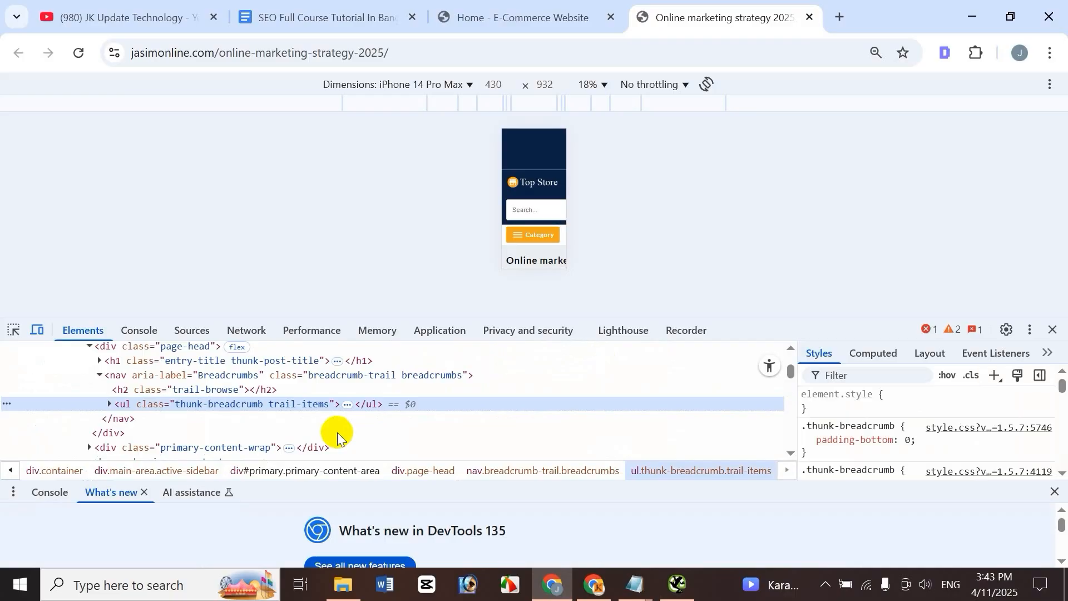
pyautogui.hotkey('ctrl', 'f')
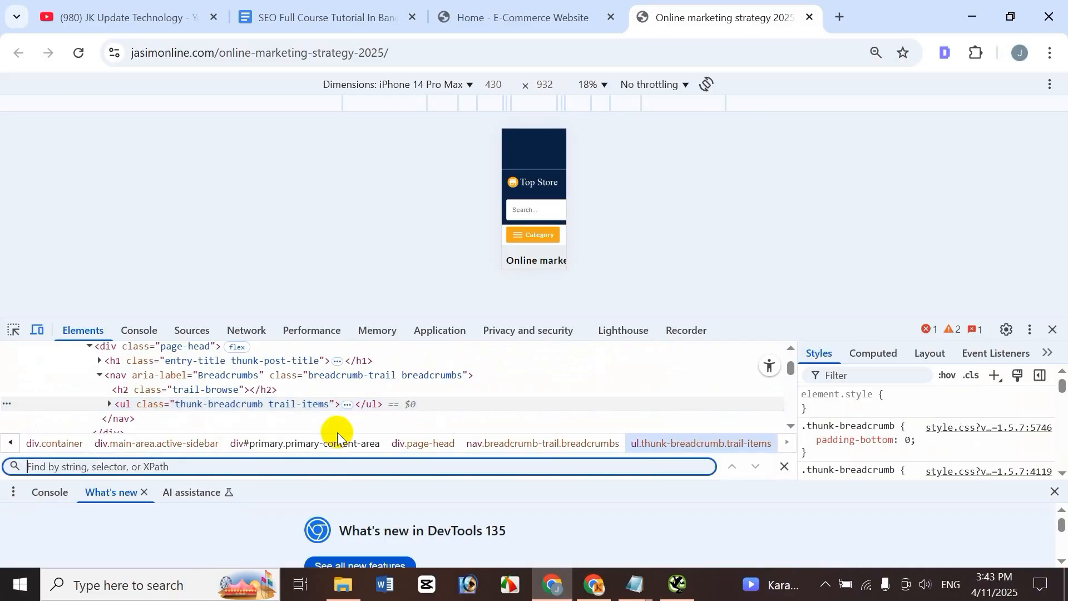
pyautogui.write('http://jasimonline.com/wp-content/uploads/2025/03/marketing-strategy-review.jpeg')
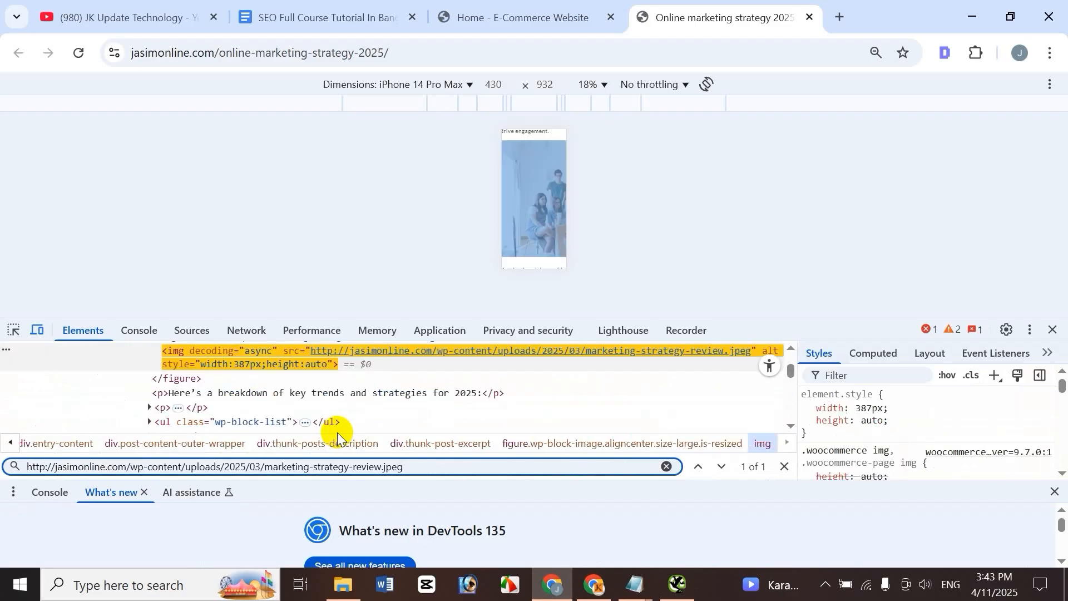
pyautogui.click(791, 348)
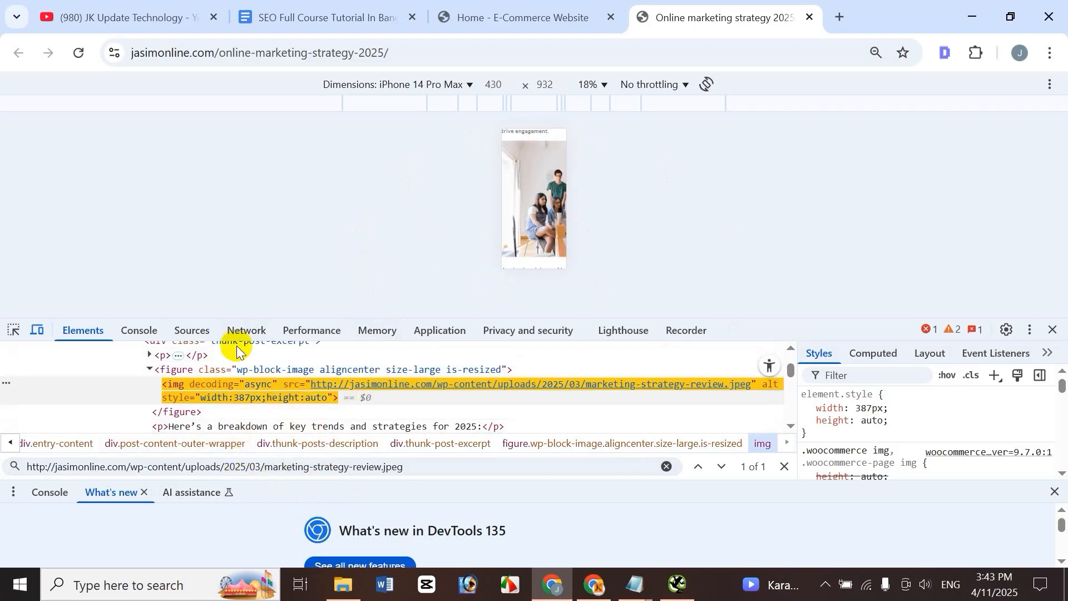
pyautogui.click(1052, 330)
# Switch back to Screaming Frog and check the anchor text and target URL of the image's inlink.
pyautogui.click(677, 584)
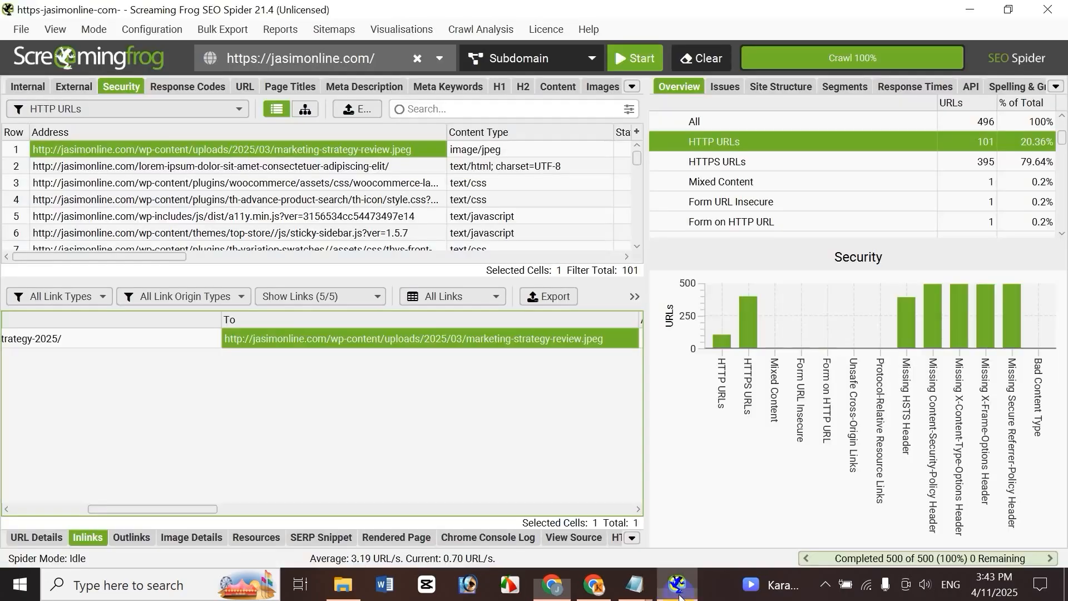
pyautogui.moveTo(182, 511); pyautogui.dragTo(234, 499)
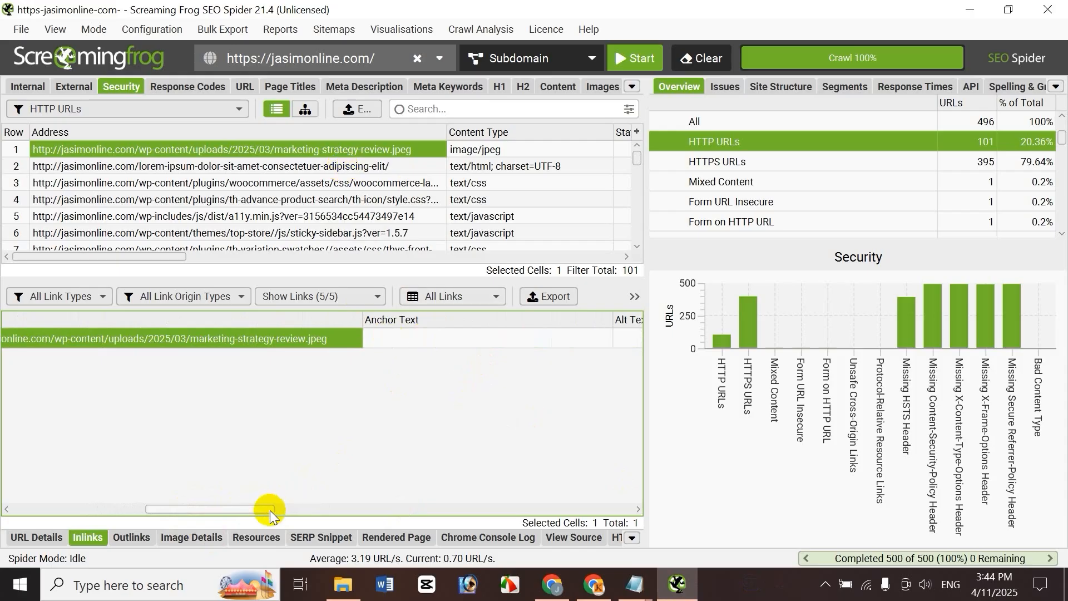
pyautogui.moveTo(265, 506); pyautogui.dragTo(200, 508)
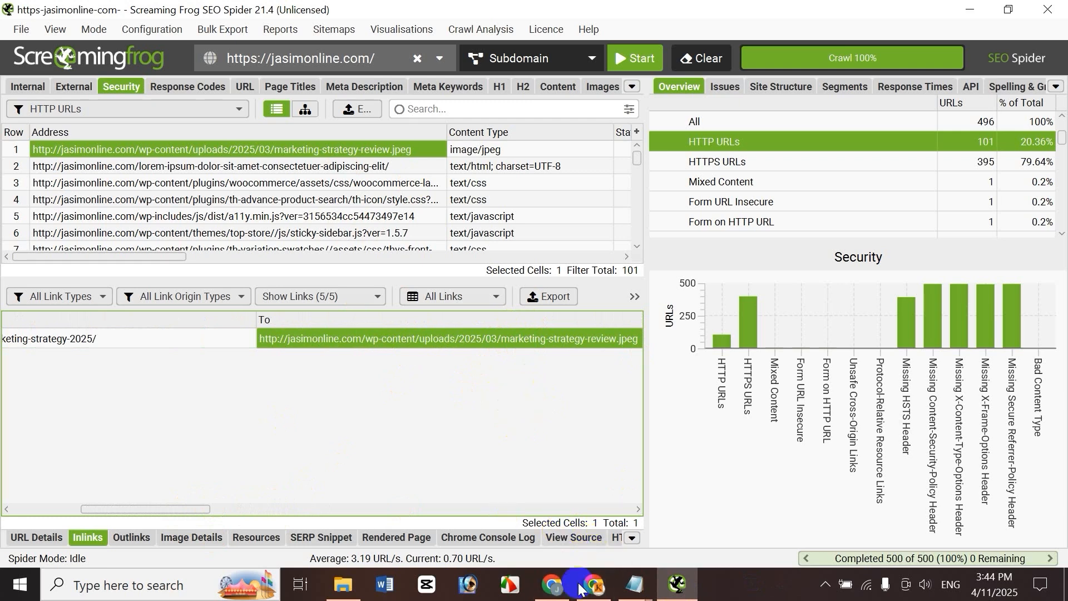
# Return to the article in Chrome, find the copied image URL in its HTML again, and examine the http protocol in the image source.
pyautogui.click(553, 584)
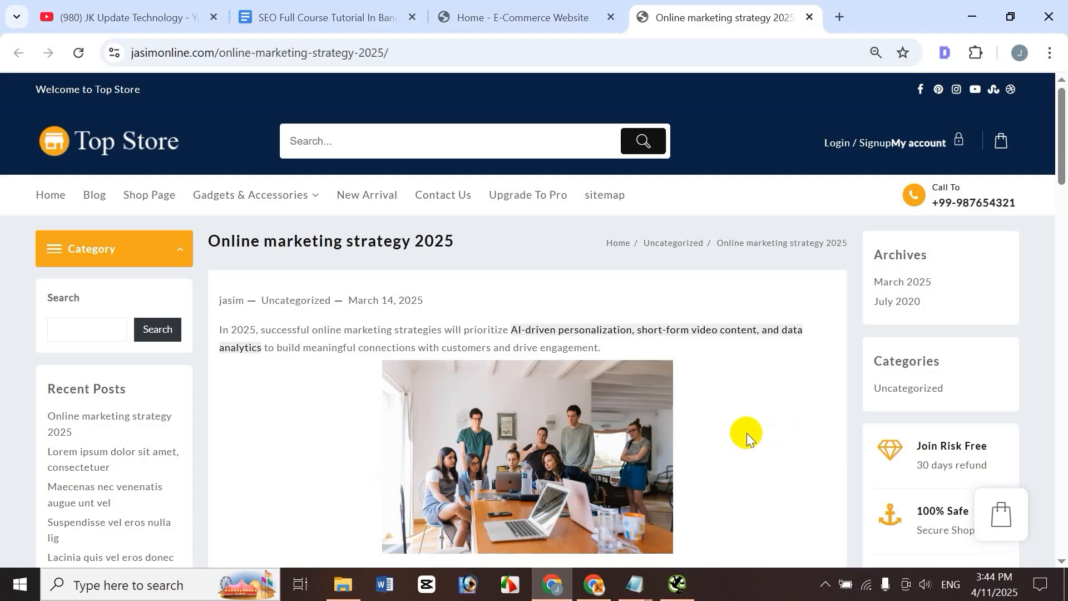
pyautogui.rightClick(509, 262)
pyautogui.click(597, 563)
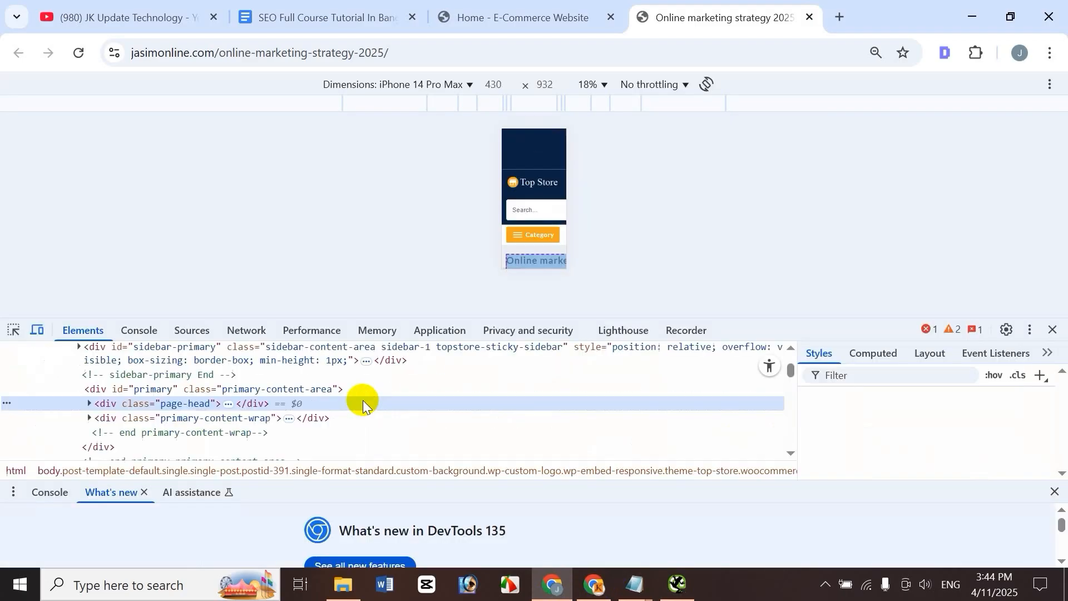
pyautogui.hotkey('ctrl', 'f')
pyautogui.write('http://jasimonline.com/wp-content/uploads/2025/03/marketing-strategy-review.jpeg')
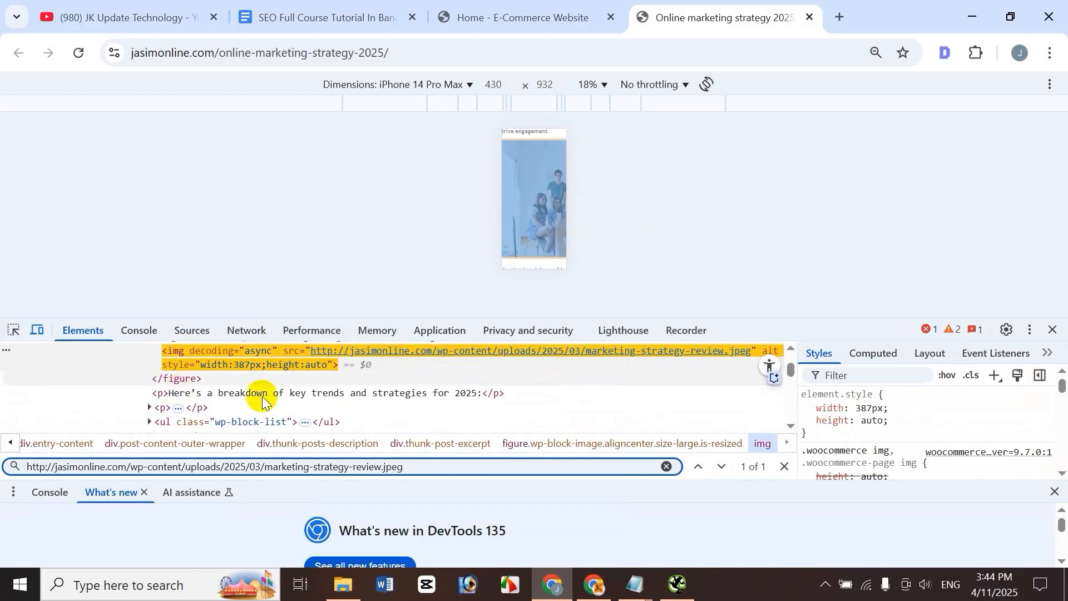
pyautogui.doubleClick(45, 470)
pyautogui.moveTo(407, 356)
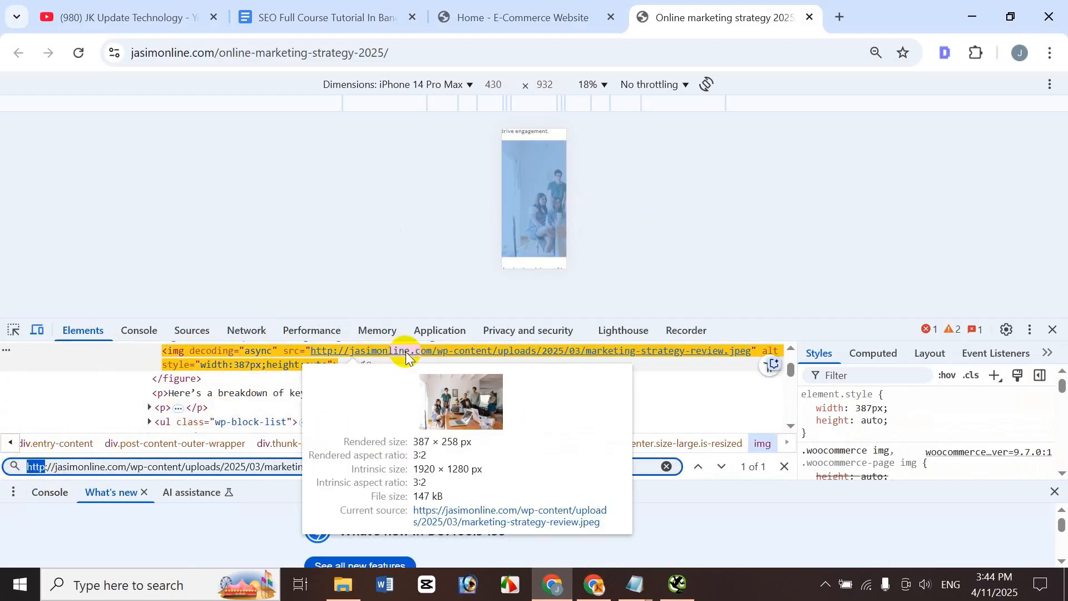
pyautogui.click(1053, 330)
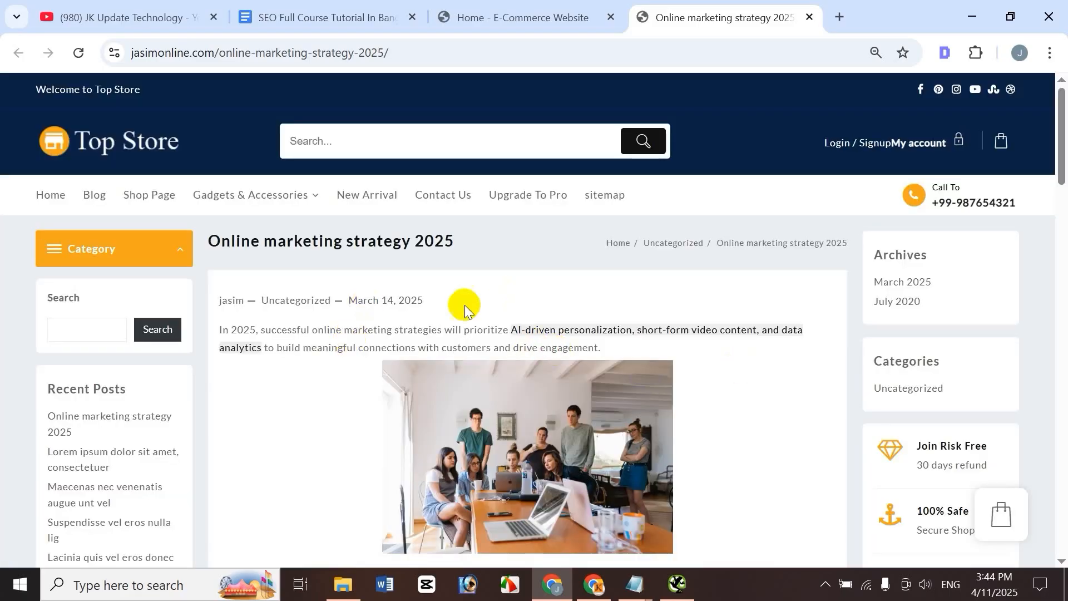
pyautogui.scroll(-3, 429, 429)
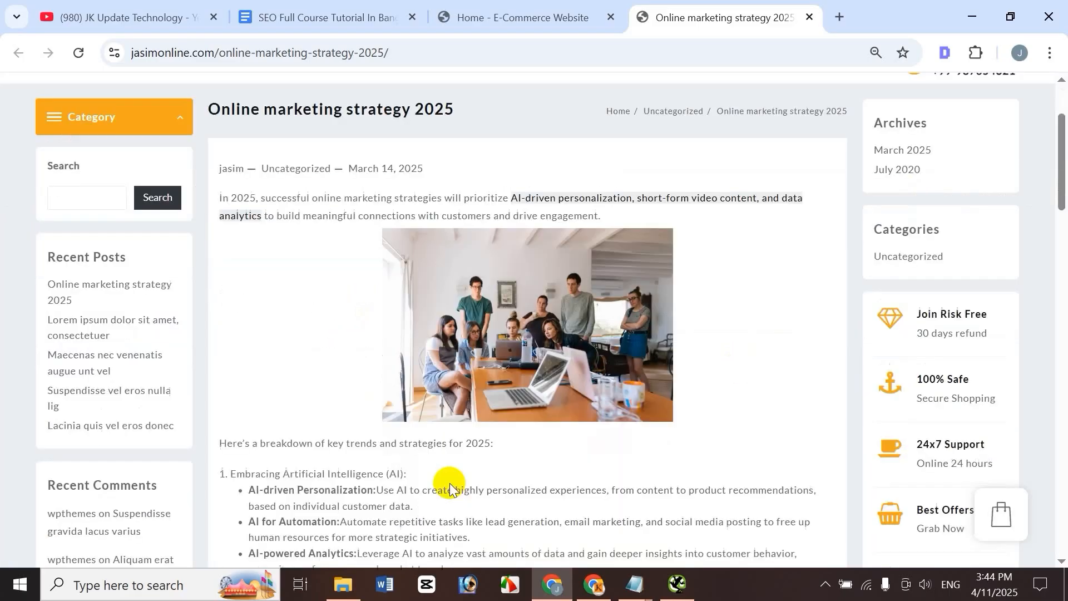
pyautogui.scroll(2, 566, 305)
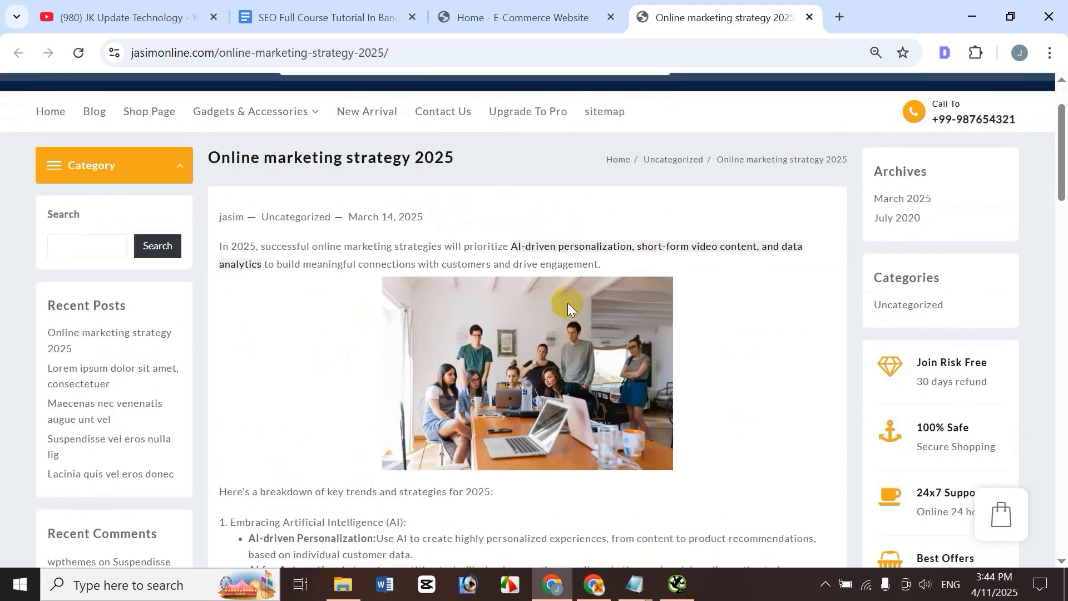
pyautogui.scroll(2, 527, 333)
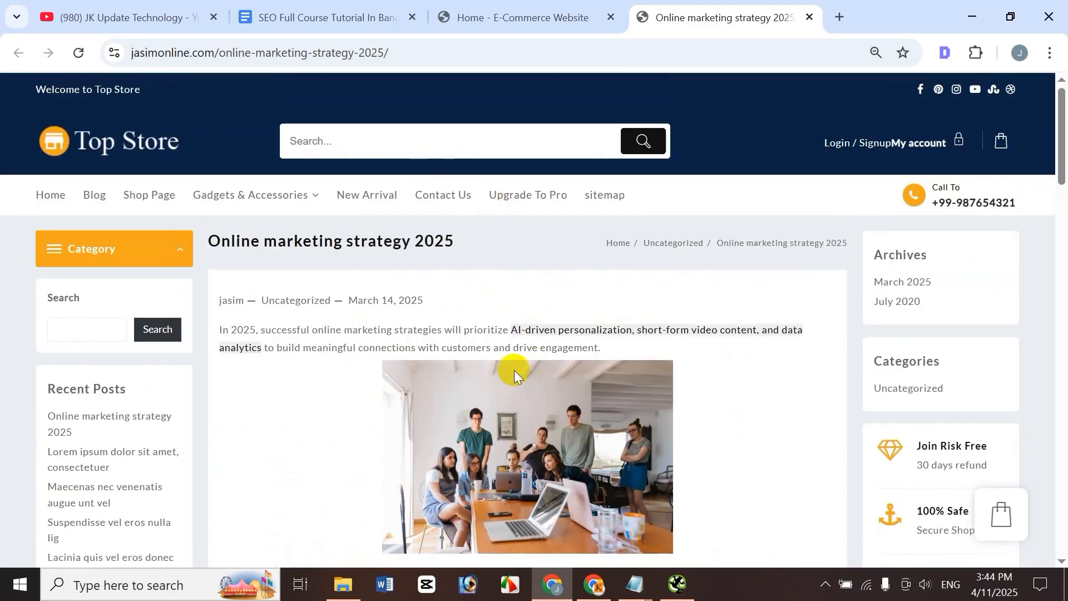
pyautogui.scroll(-2, 513, 367)
pyautogui.scroll(2, 512, 359)
# Open jasimonline.com/wp-admin in the home page's tab and log in to WordPress with the username and account password.
pyautogui.click(530, 22)
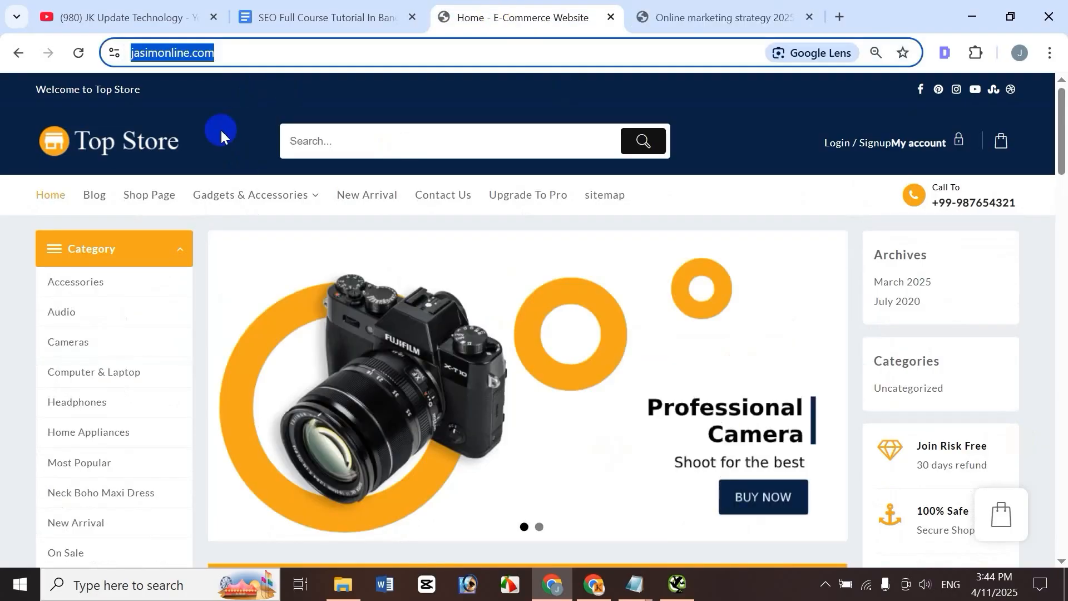
pyautogui.click(286, 55)
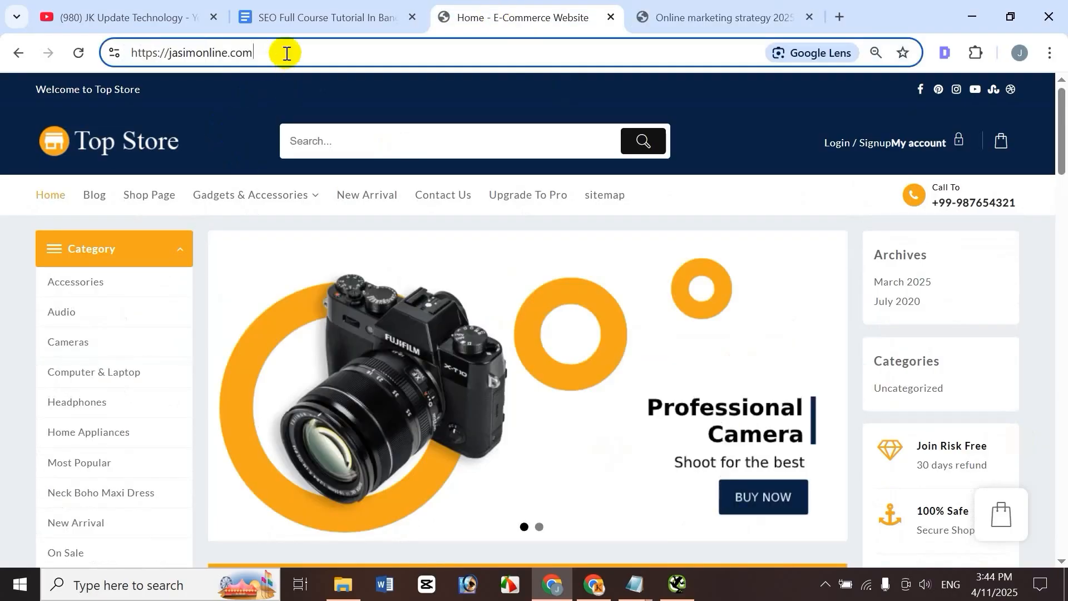
pyautogui.write('/wp')
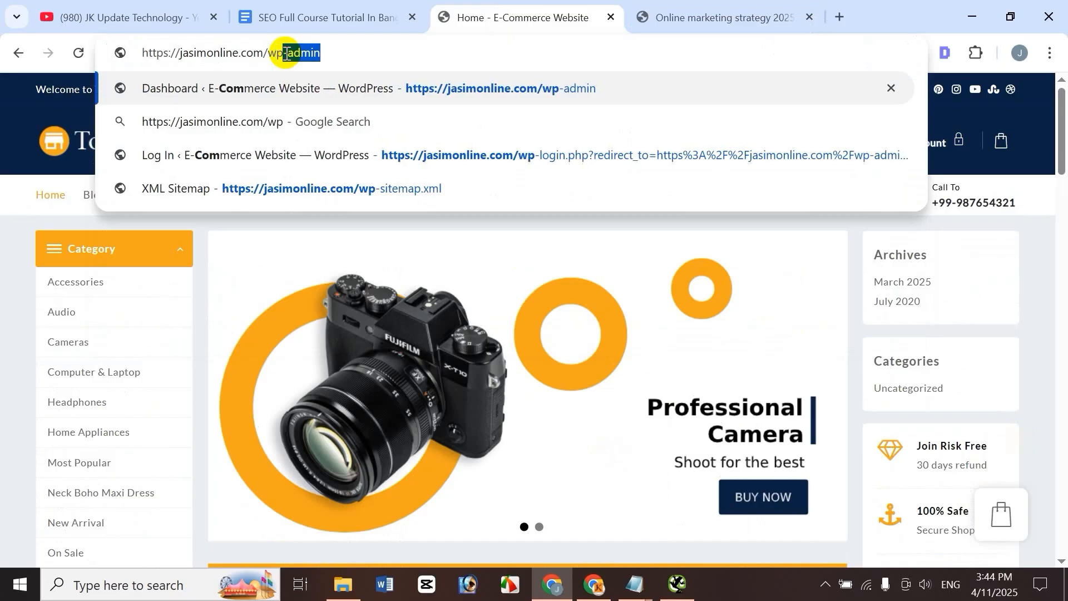
pyautogui.press('Return')
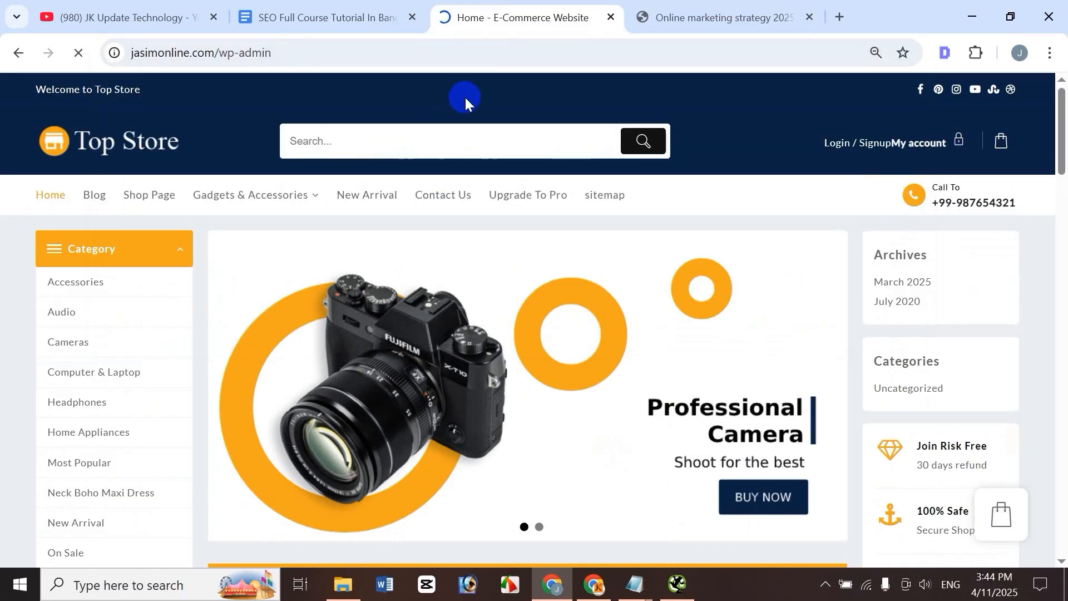
pyautogui.write('jasim')
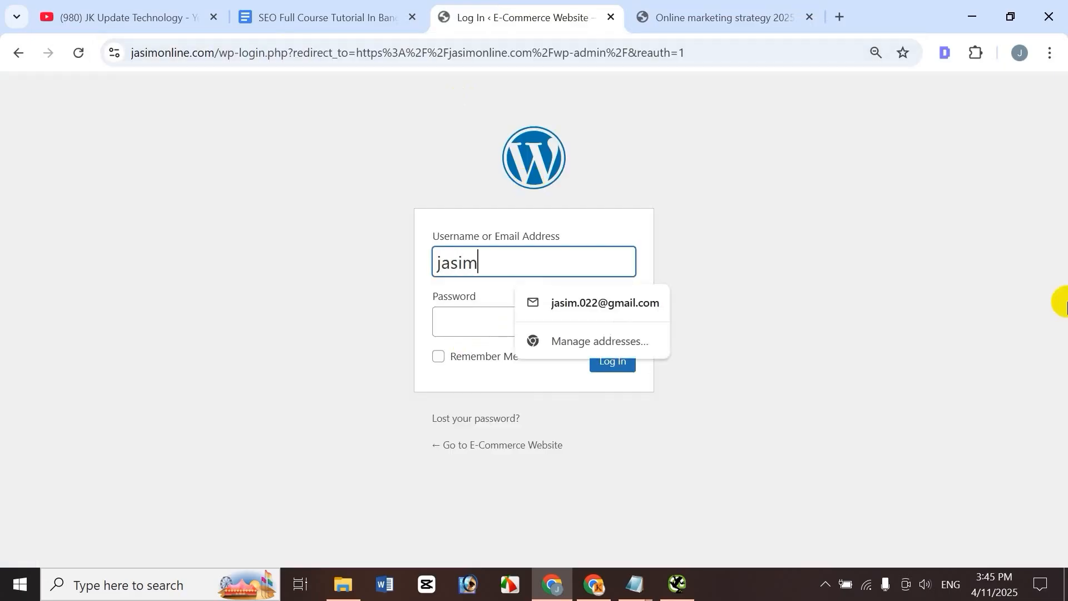
pyautogui.press('Tab')
pyautogui.write('••')
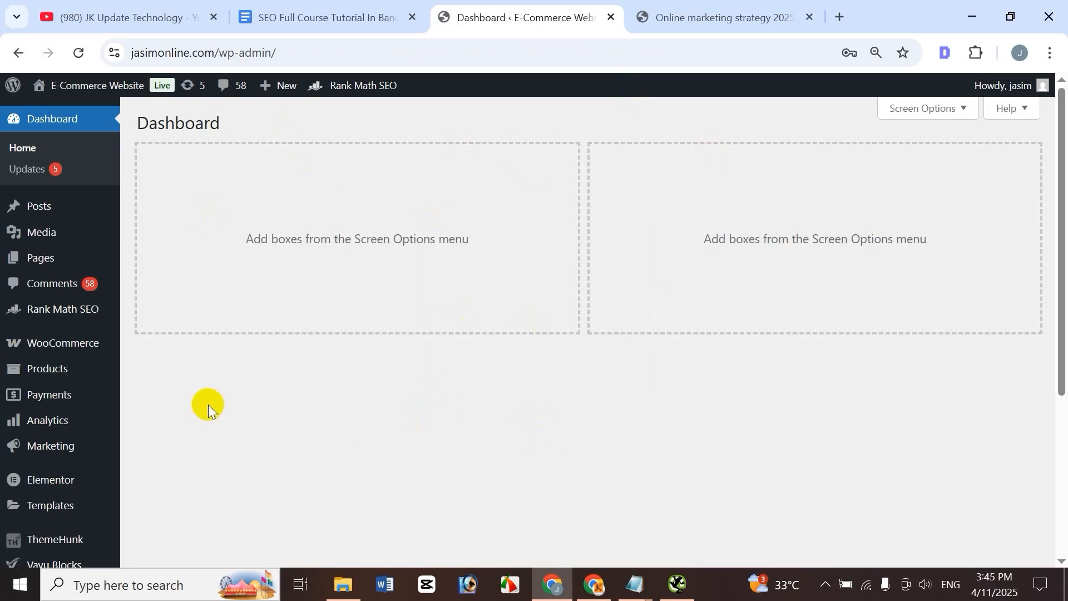
# Check the online-marketing-strategy-2025 article against the WordPress dashboard, and open the list of all posts.
pyautogui.click(712, 17)
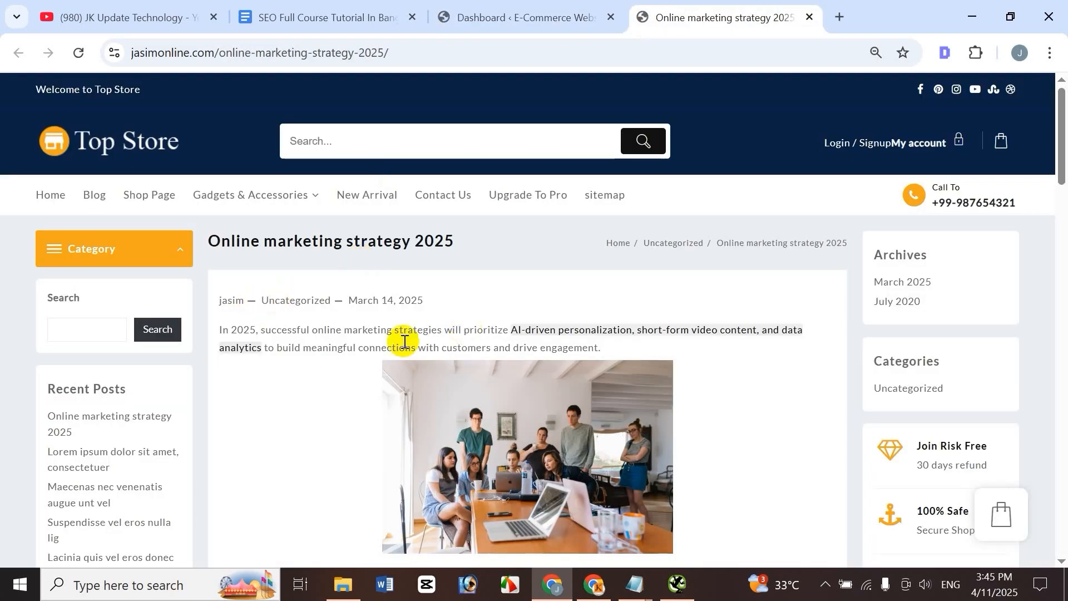
pyautogui.hotkey('ctrl', 'shift', 'Tab')
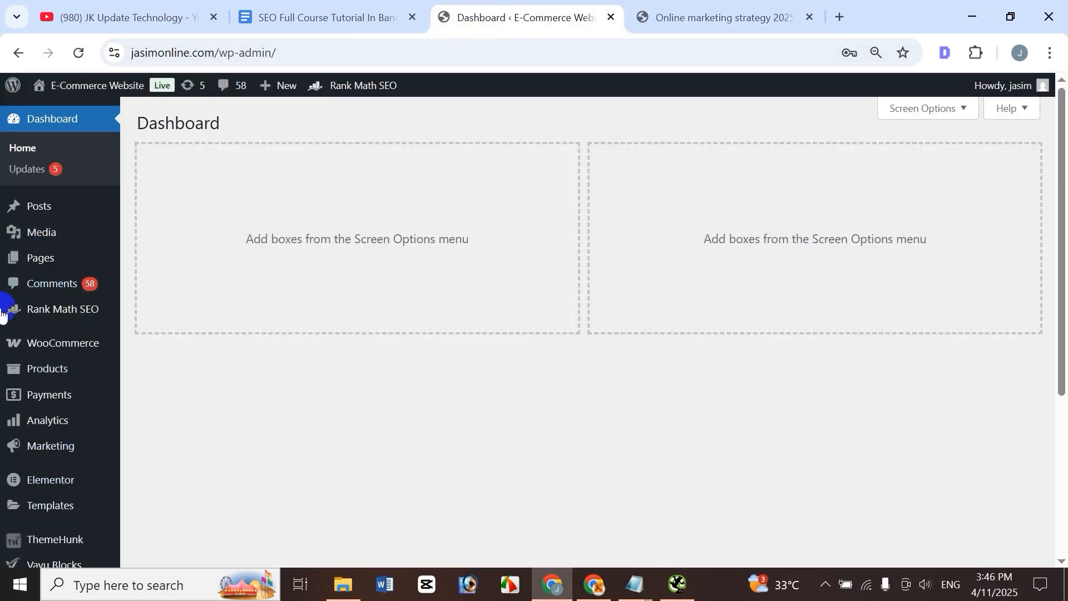
pyautogui.click(638, 18)
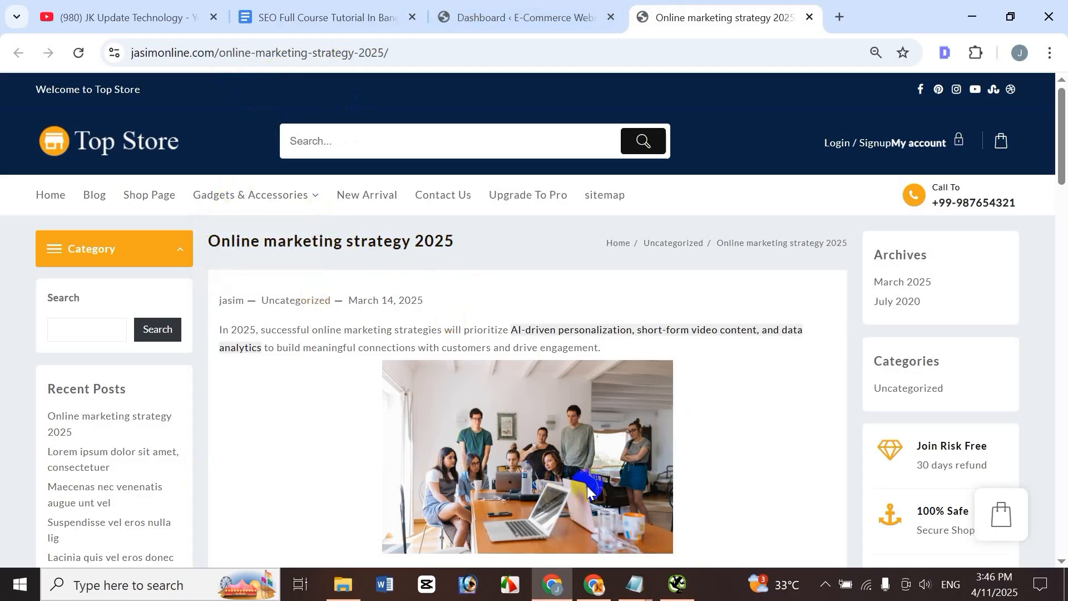
pyautogui.click(523, 17)
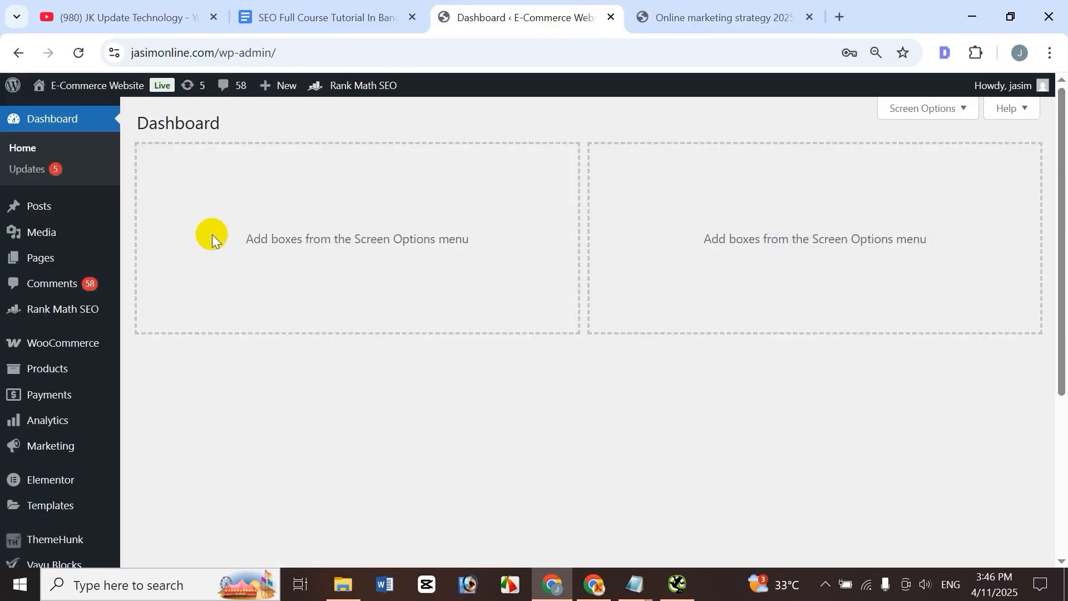
pyautogui.moveTo(53, 207)
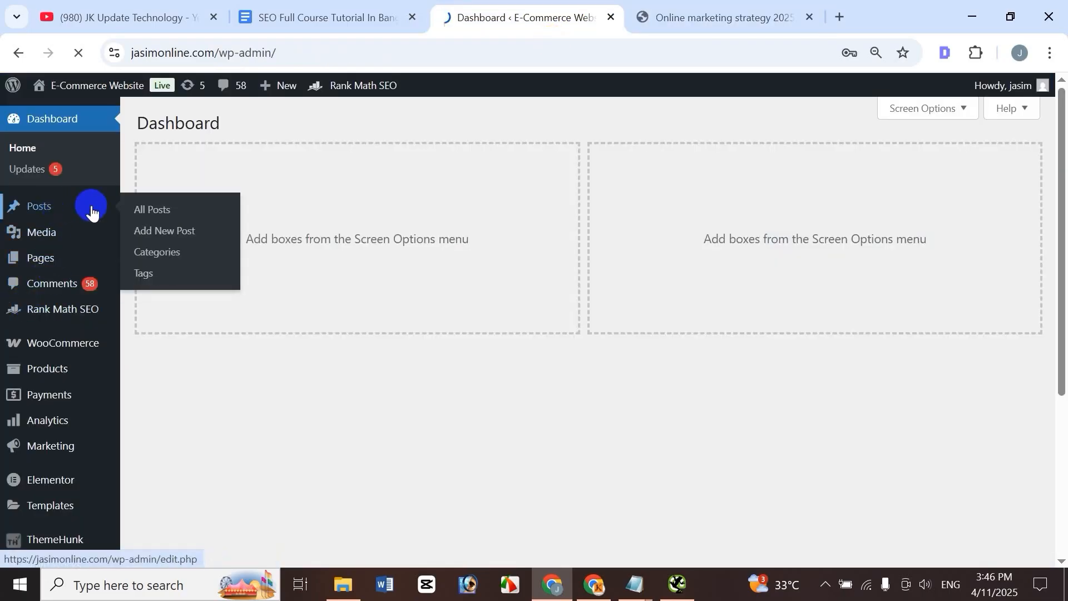
pyautogui.click(154, 210)
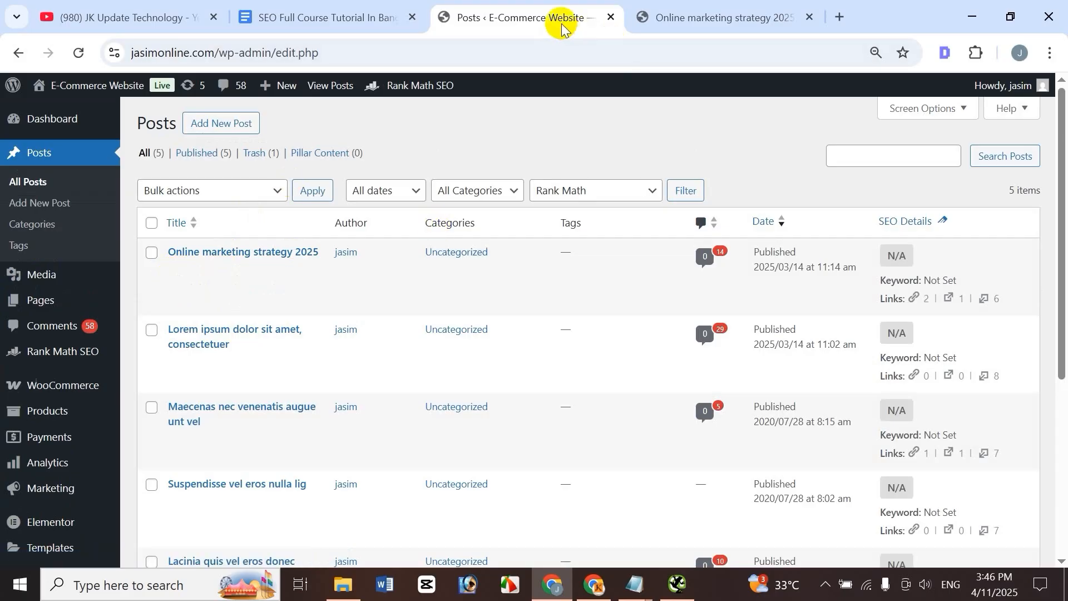
# Reload the Online marketing strategy 2025 article as a logged-in user and open it in the WordPress post editor.
pyautogui.click(705, 17)
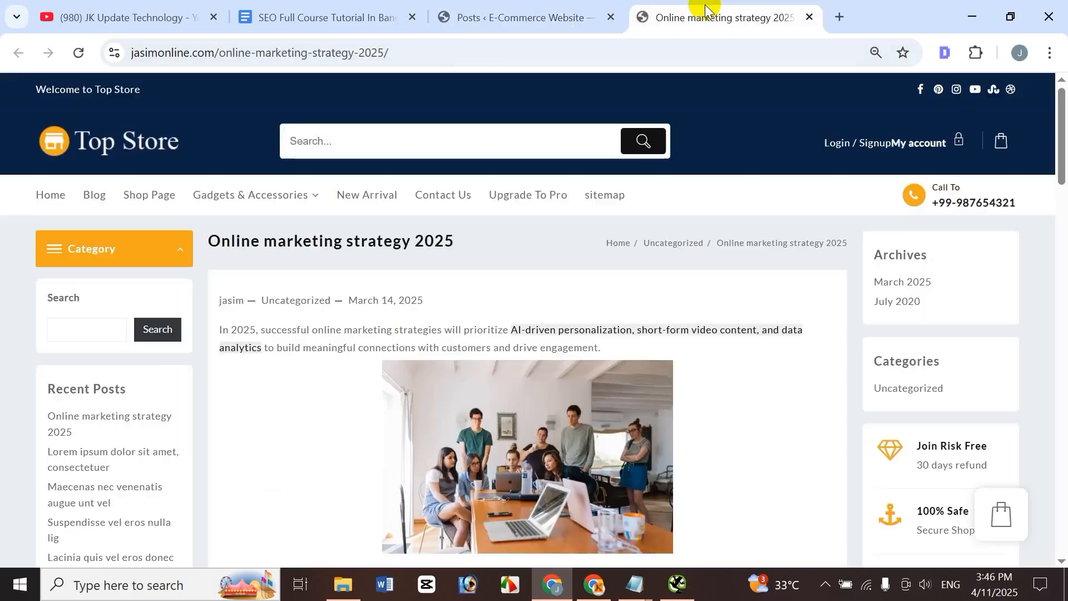
pyautogui.click(78, 52)
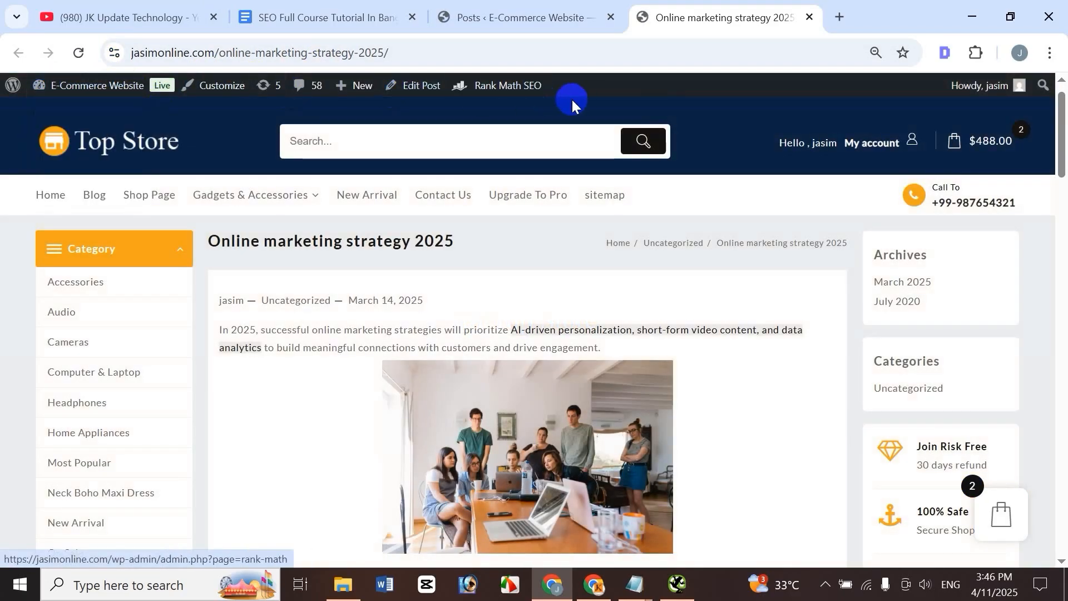
pyautogui.click(509, 22)
pyautogui.click(646, 16)
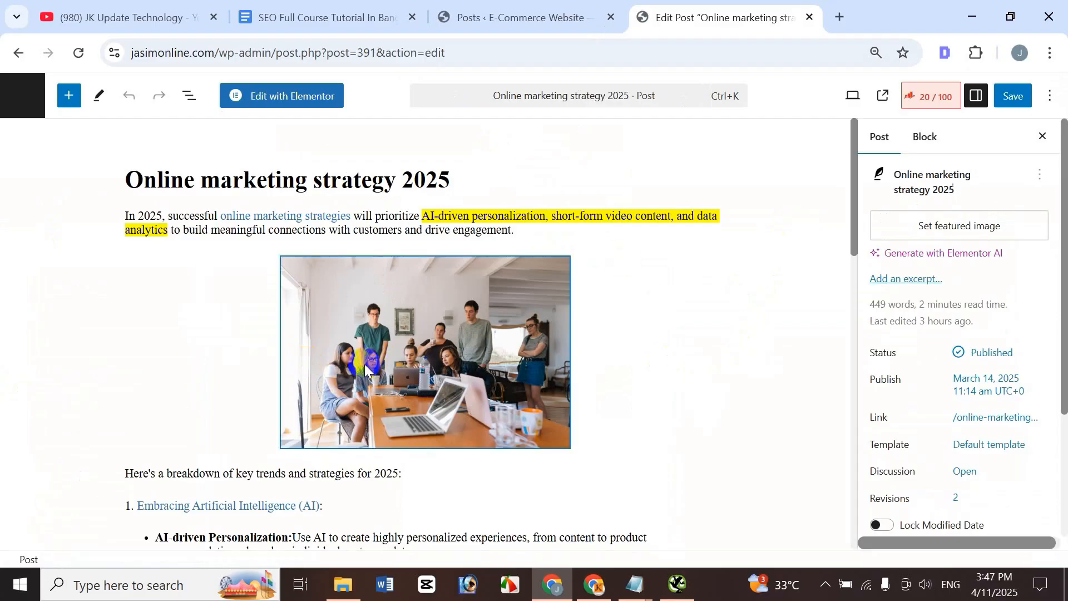
pyautogui.click(429, 321)
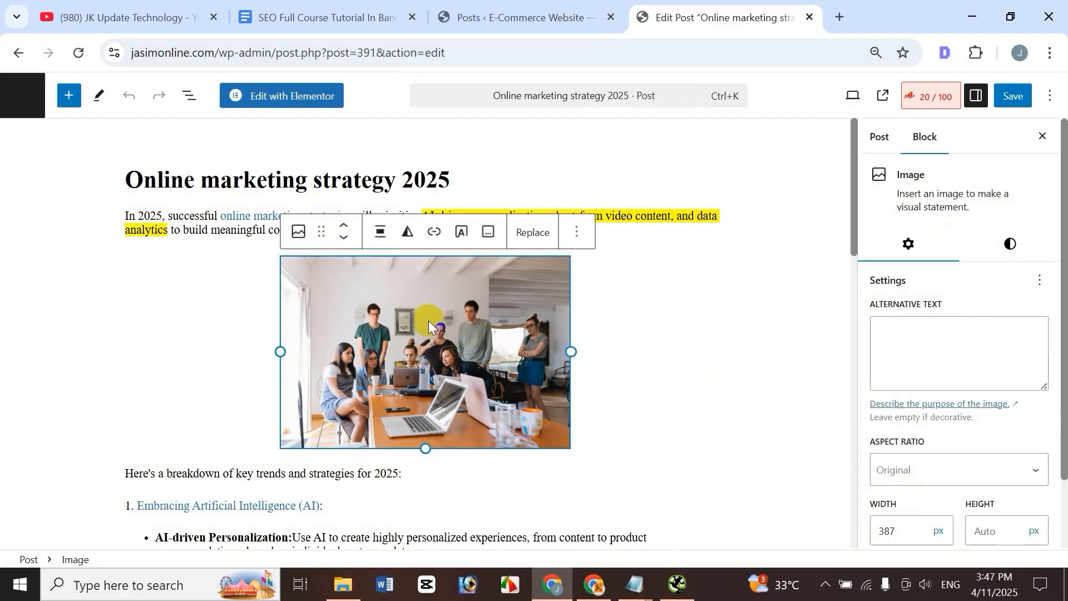
pyautogui.click(530, 239)
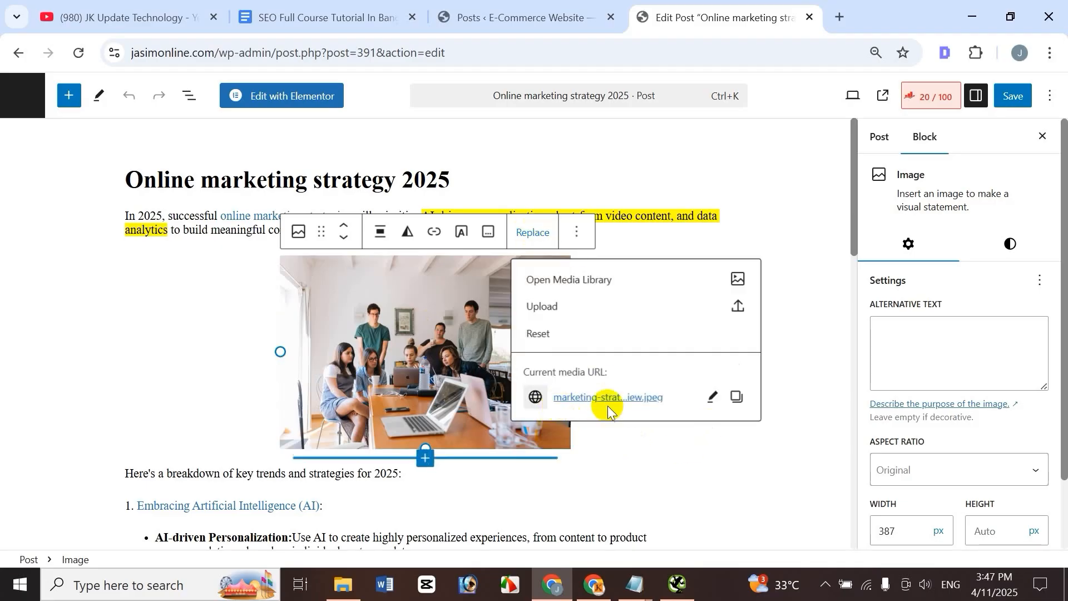
pyautogui.click(713, 398)
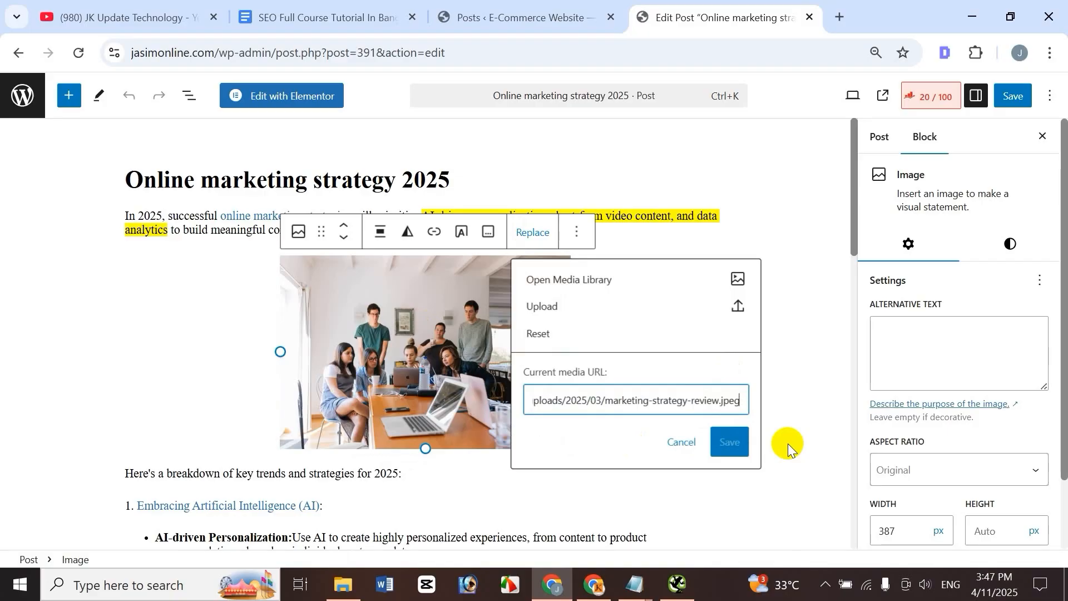
pyautogui.press('Home')
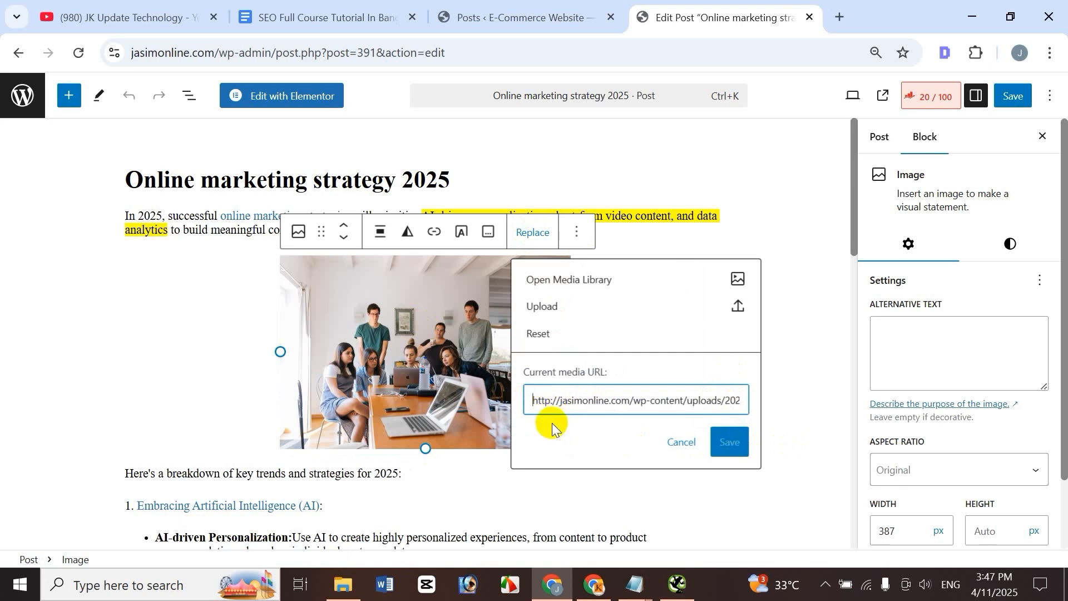
pyautogui.click(551, 400)
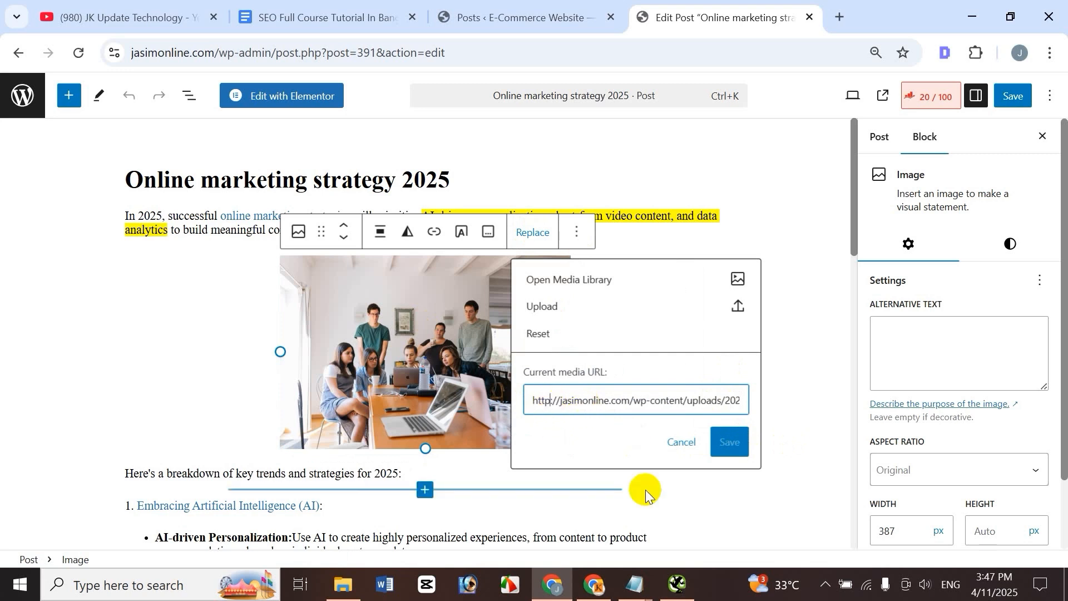
pyautogui.write('s')
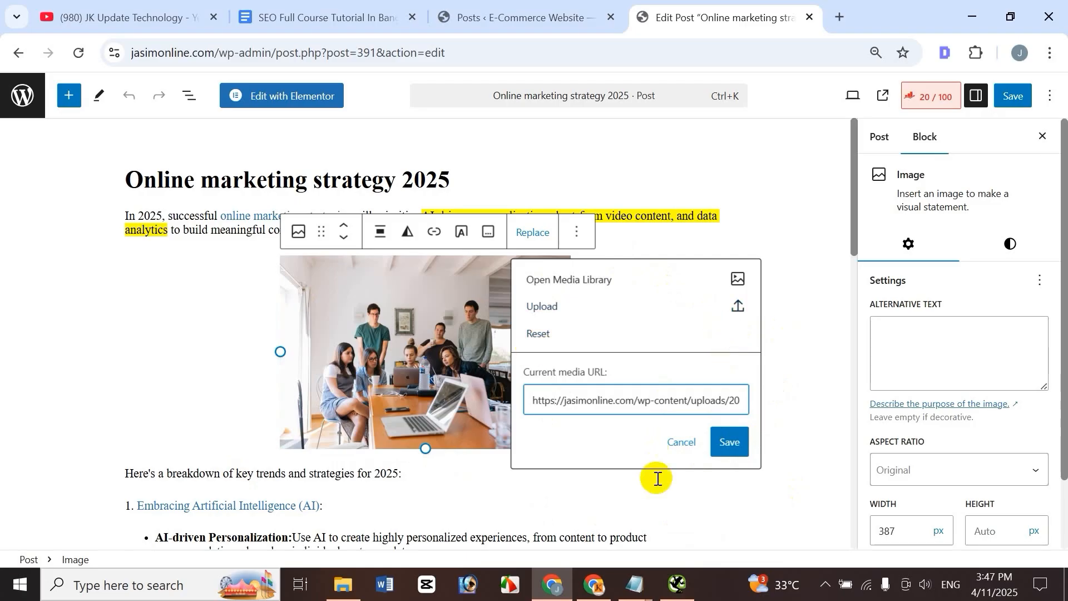
pyautogui.click(678, 456)
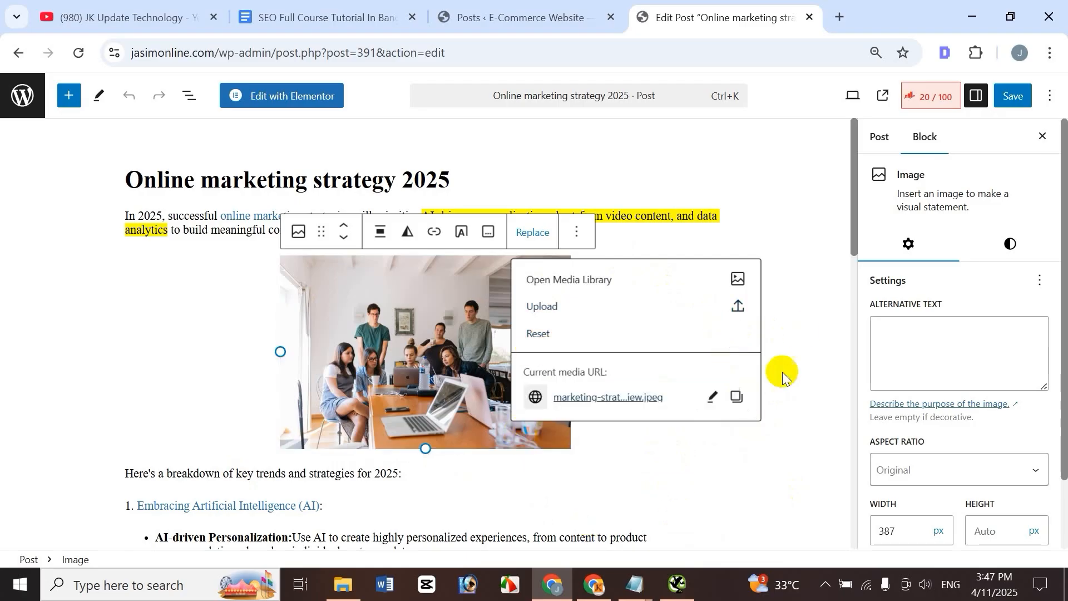
# Edit the article's image block as HTML and change http to https in the image's source URL.
pyautogui.click(329, 342)
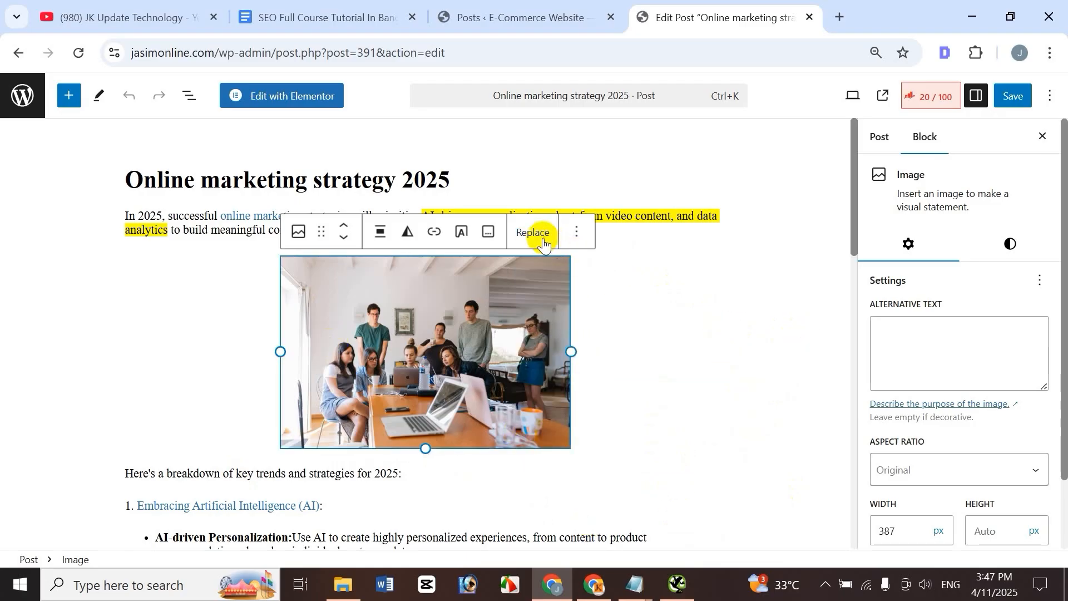
pyautogui.click(581, 234)
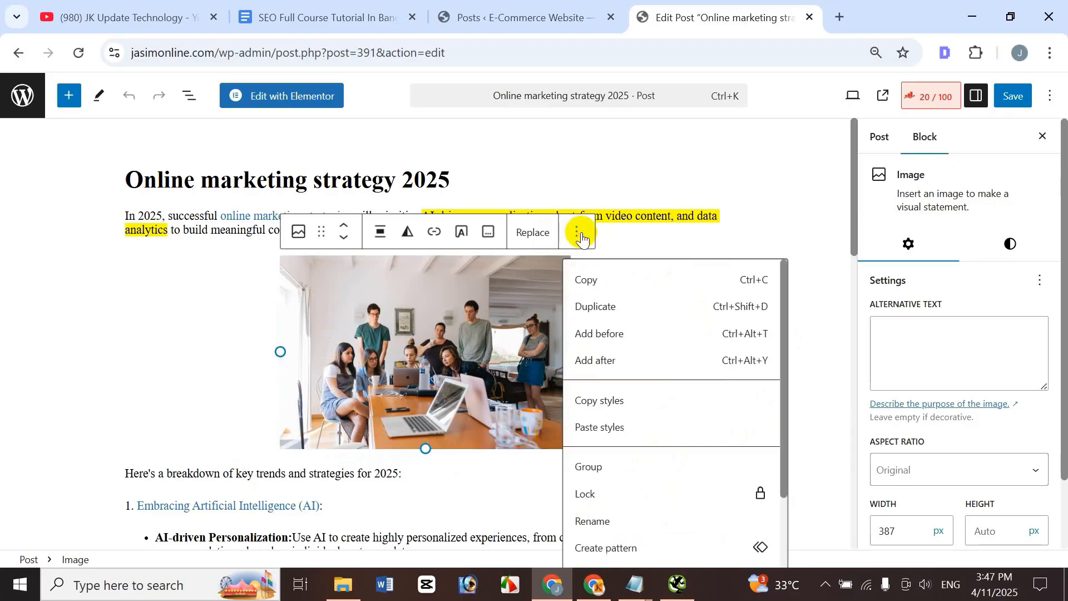
pyautogui.moveTo(784, 394); pyautogui.dragTo(790, 495)
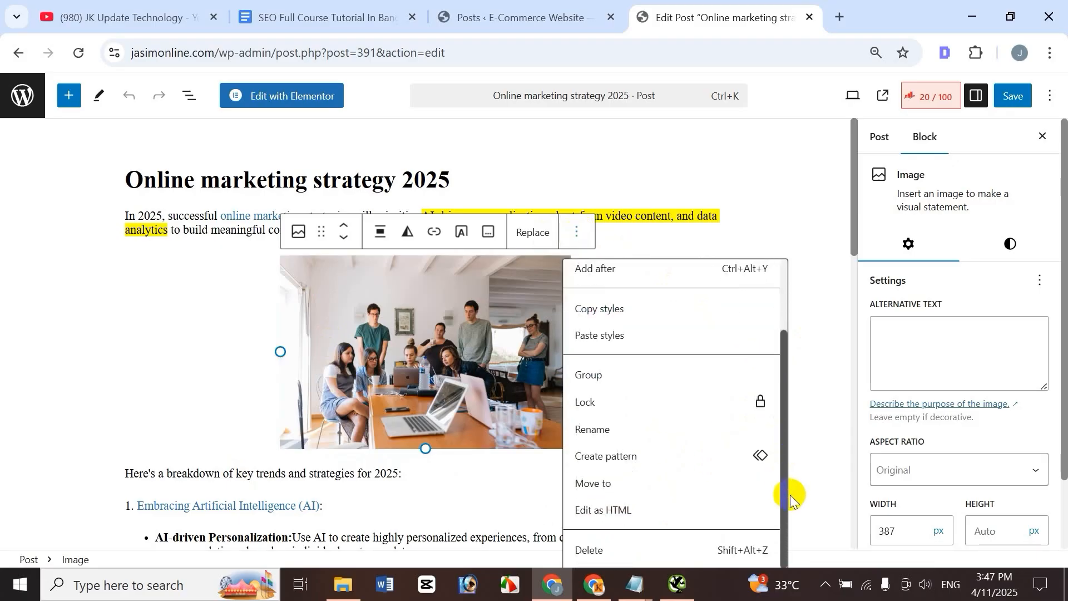
pyautogui.click(612, 513)
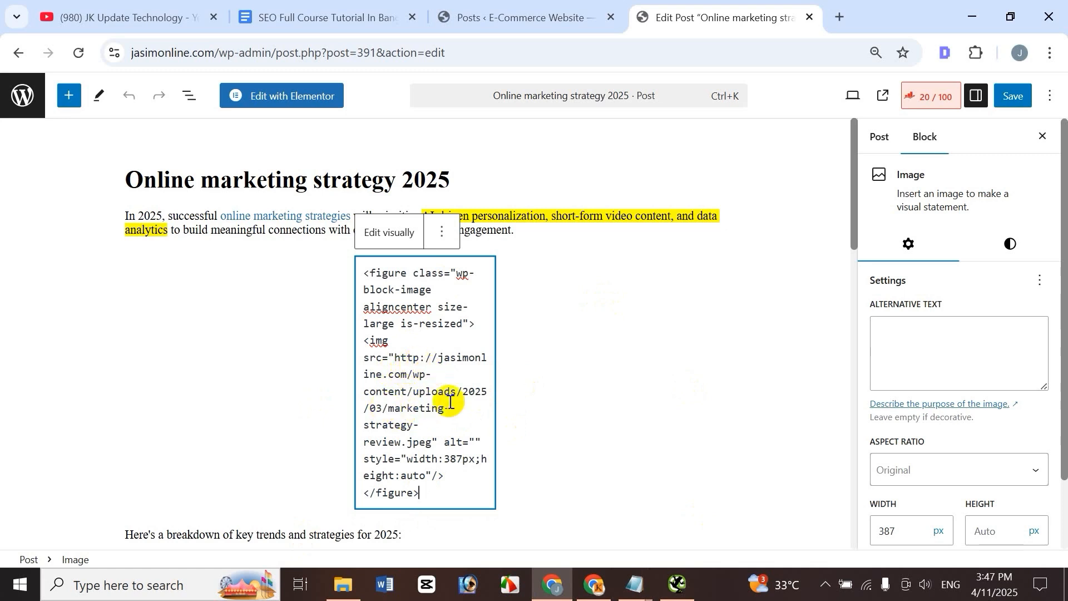
pyautogui.click(420, 357)
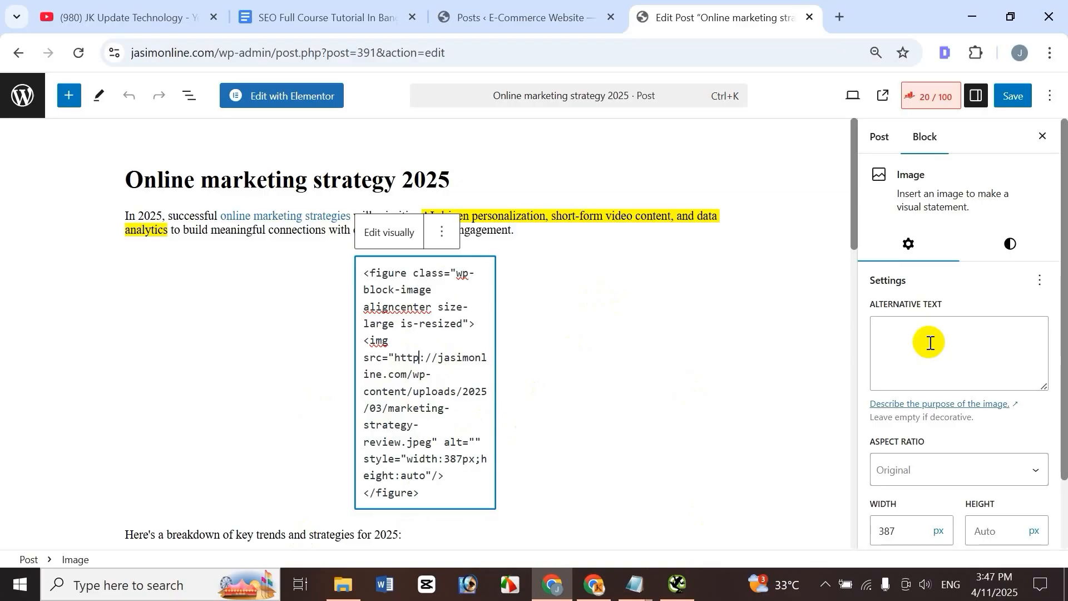
pyautogui.write('s')
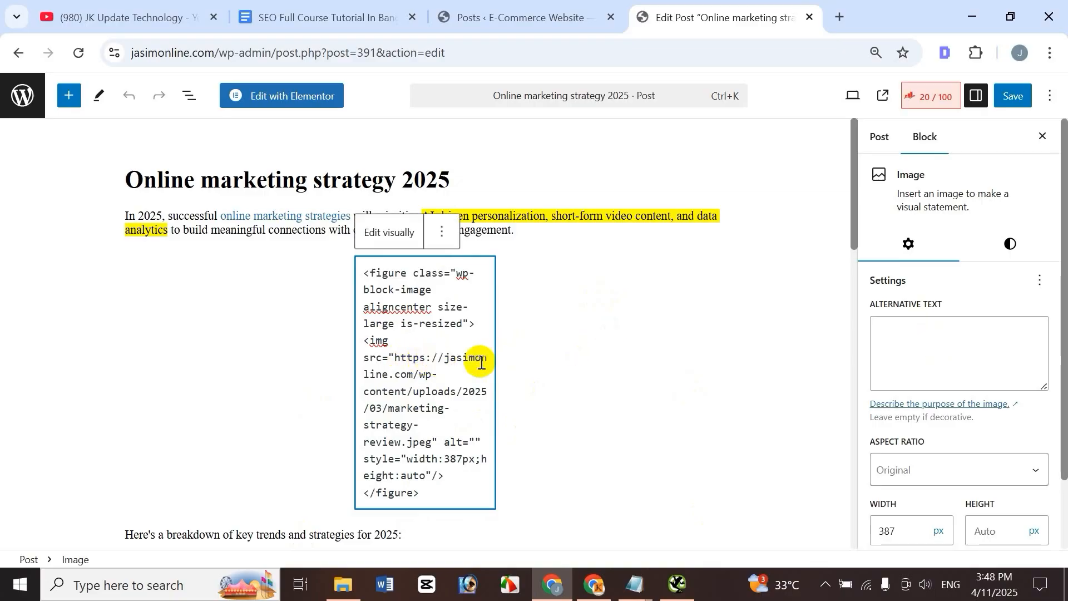
# Save the post with the edited image code and return the image block to visual editing.
pyautogui.scroll(-1, 539, 407)
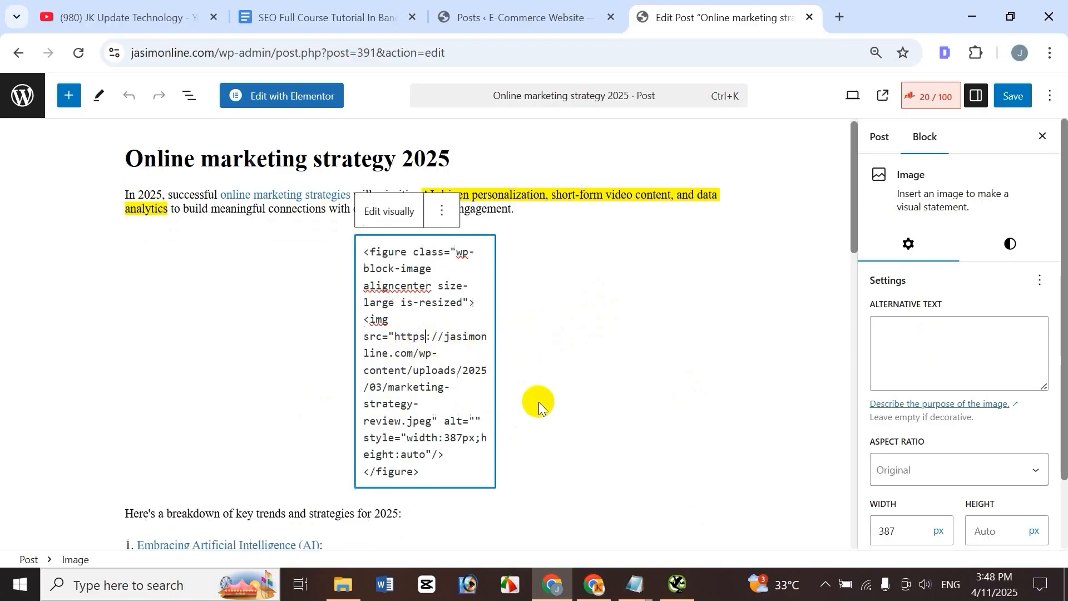
pyautogui.scroll(-4, 551, 414)
pyautogui.scroll(3, 551, 415)
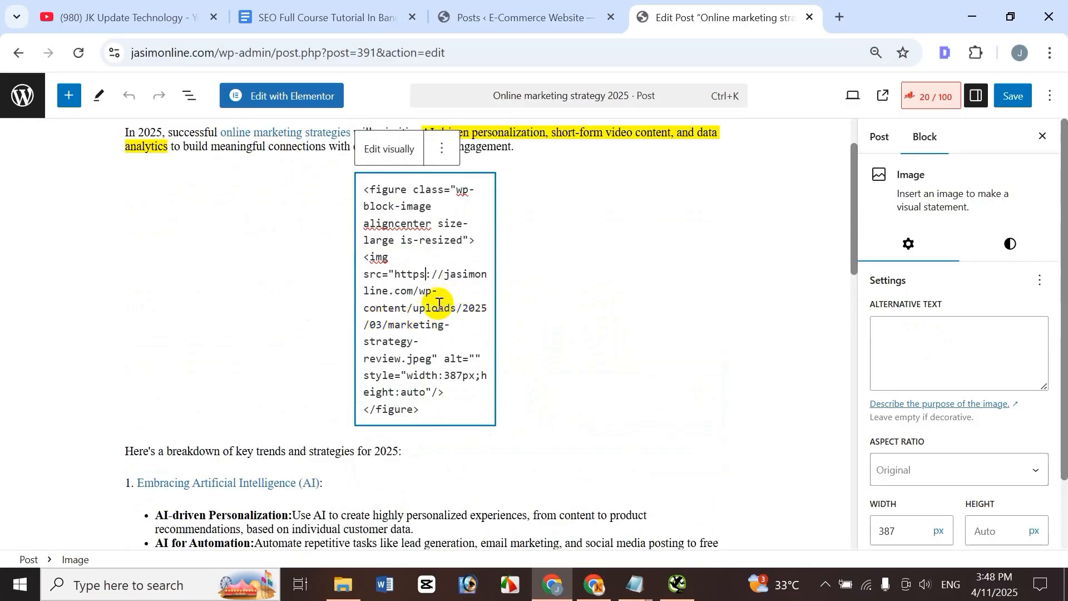
pyautogui.click(1018, 99)
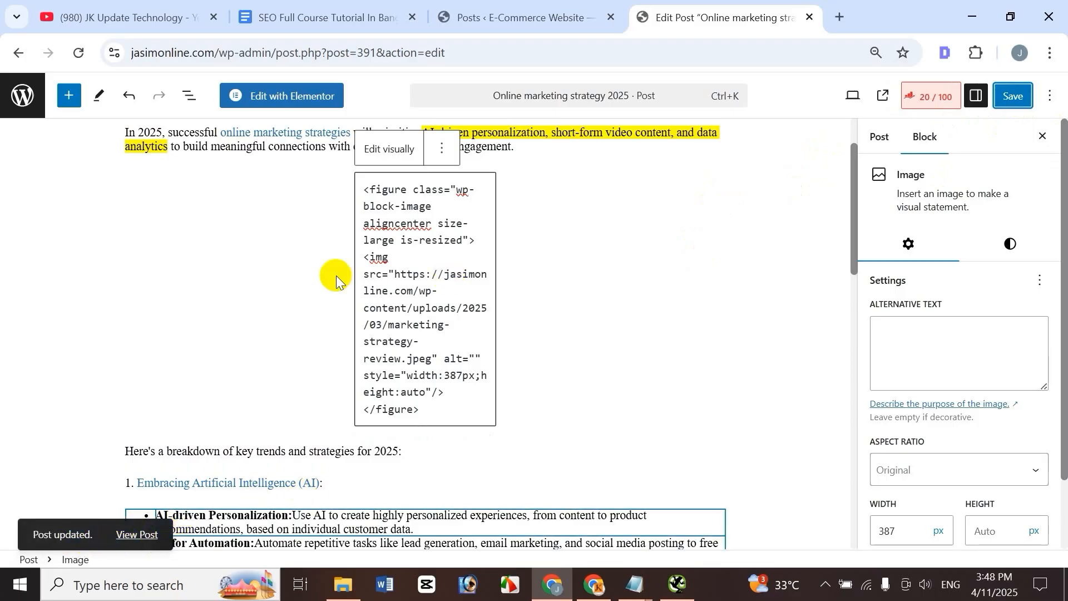
pyautogui.click(378, 150)
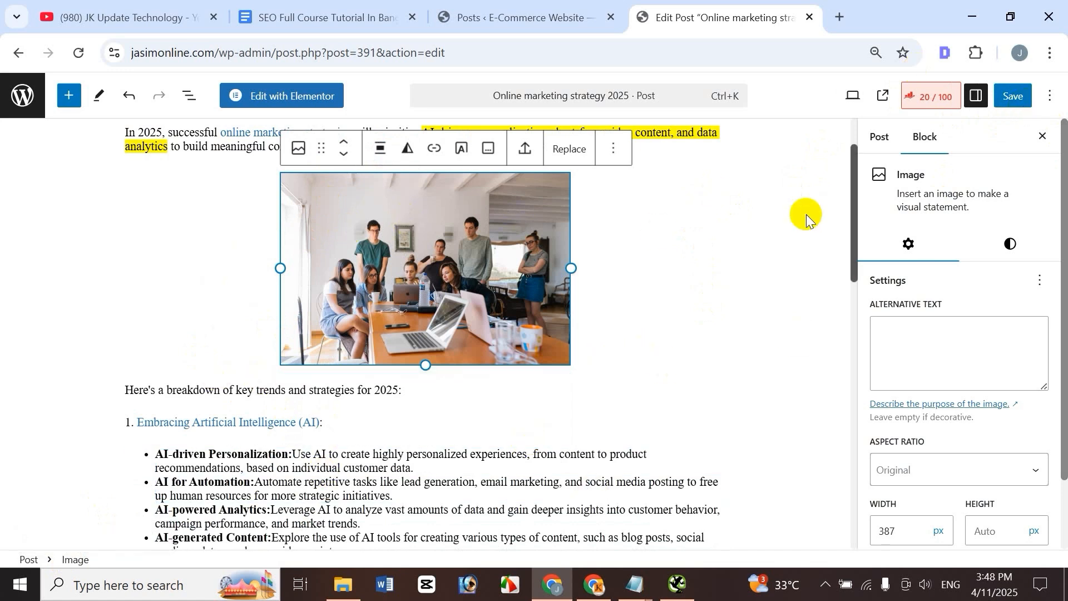
pyautogui.click(678, 584)
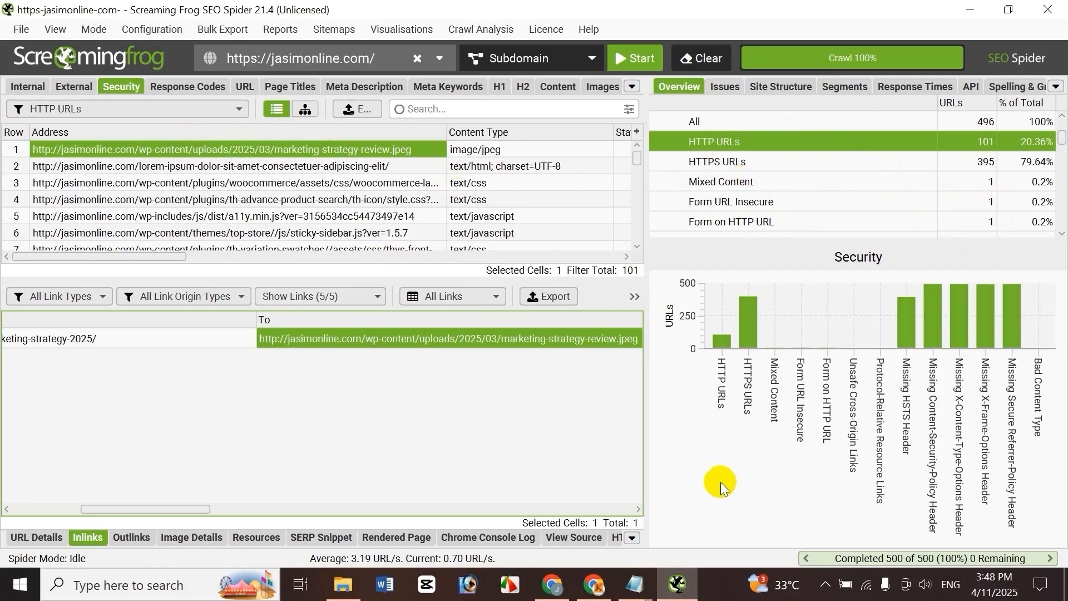
pyautogui.click(603, 58)
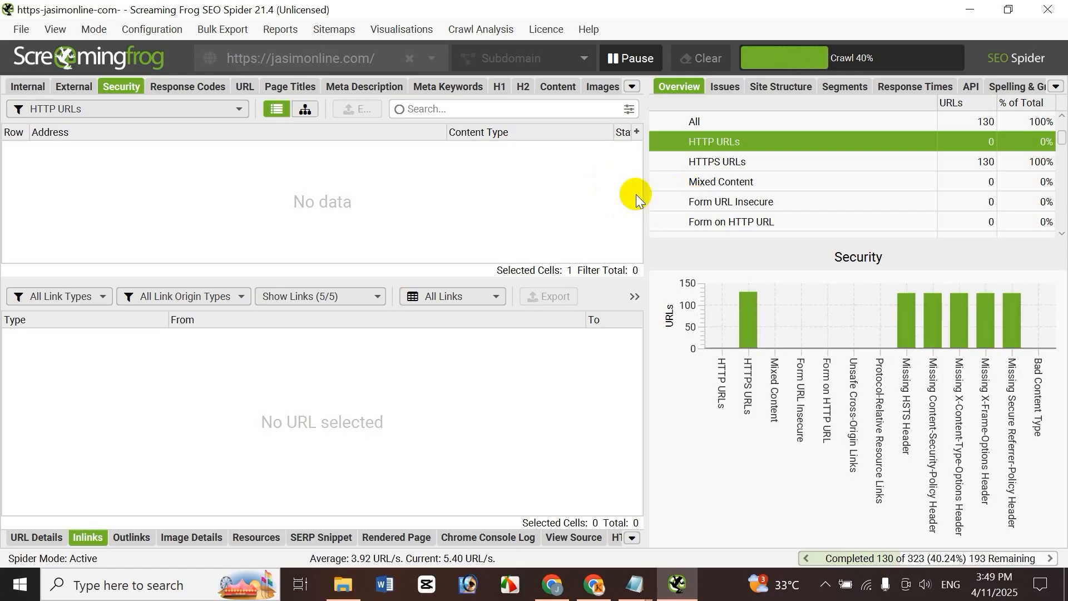
pyautogui.click(715, 145)
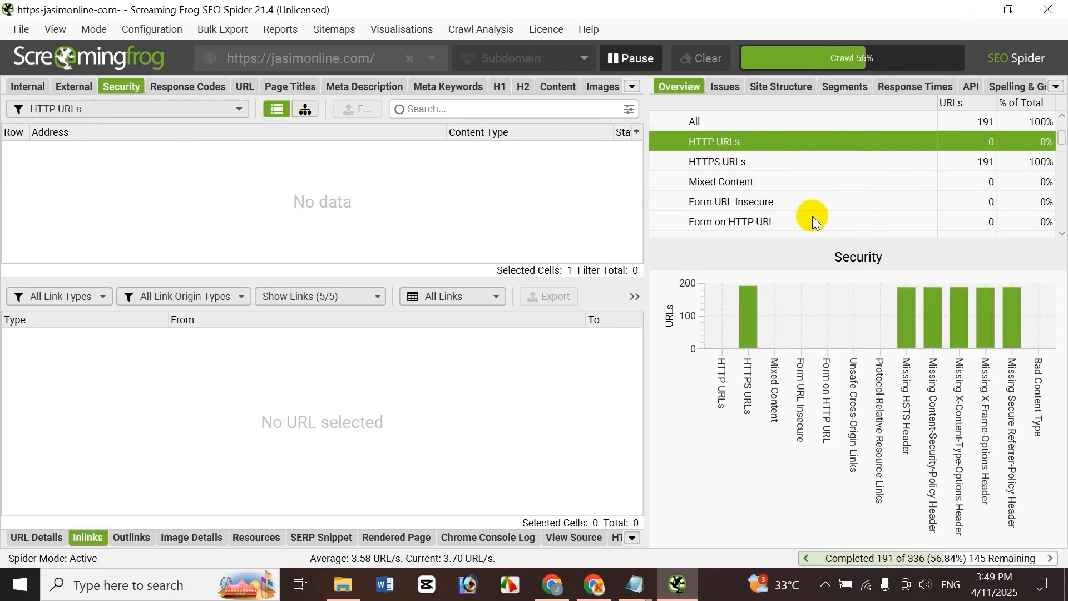
pyautogui.click(565, 598)
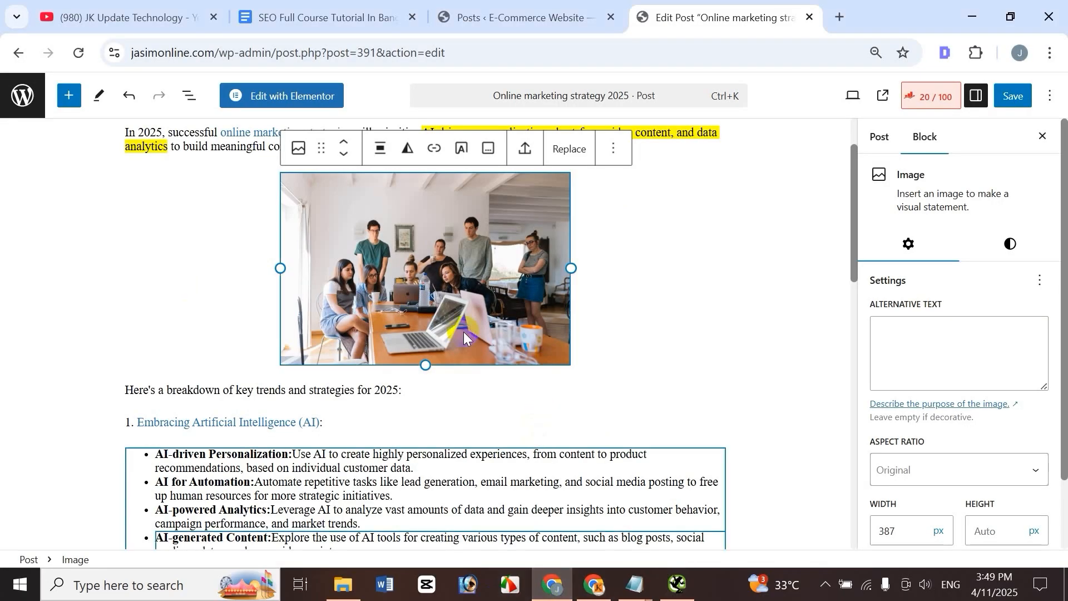
pyautogui.scroll(-2, 719, 311)
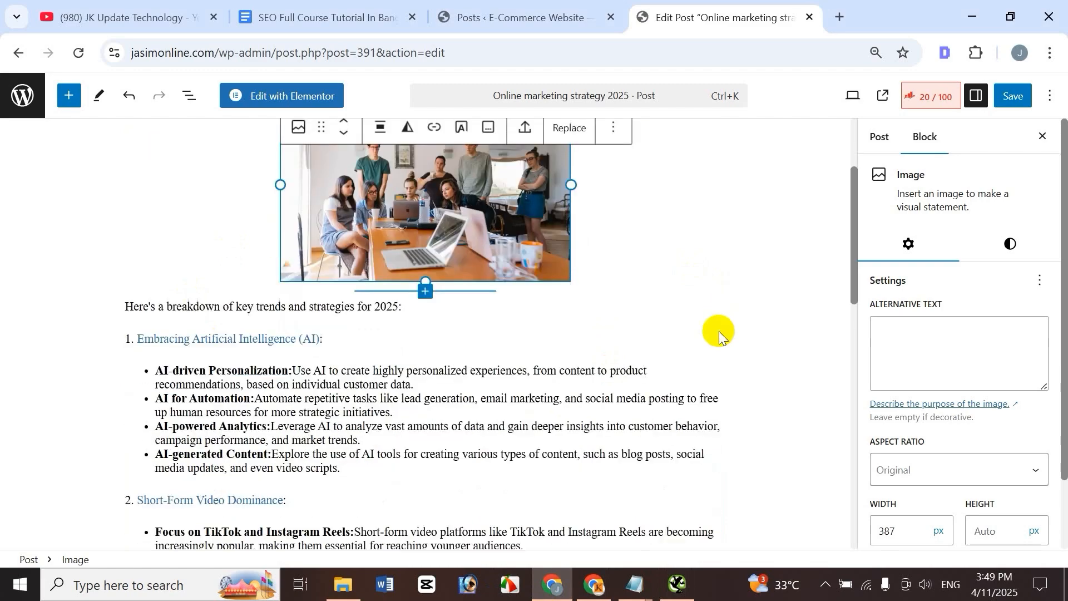
pyautogui.scroll(3, 717, 331)
pyautogui.scroll(-5, 731, 346)
pyautogui.scroll(5, 661, 346)
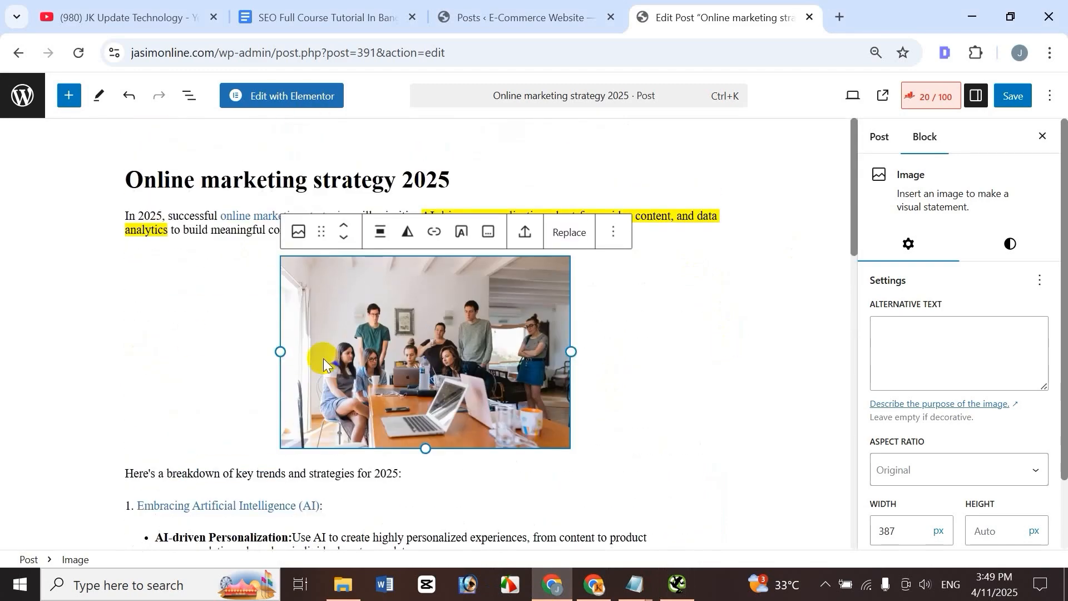
pyautogui.scroll(-3, 675, 412)
pyautogui.scroll(3, 672, 419)
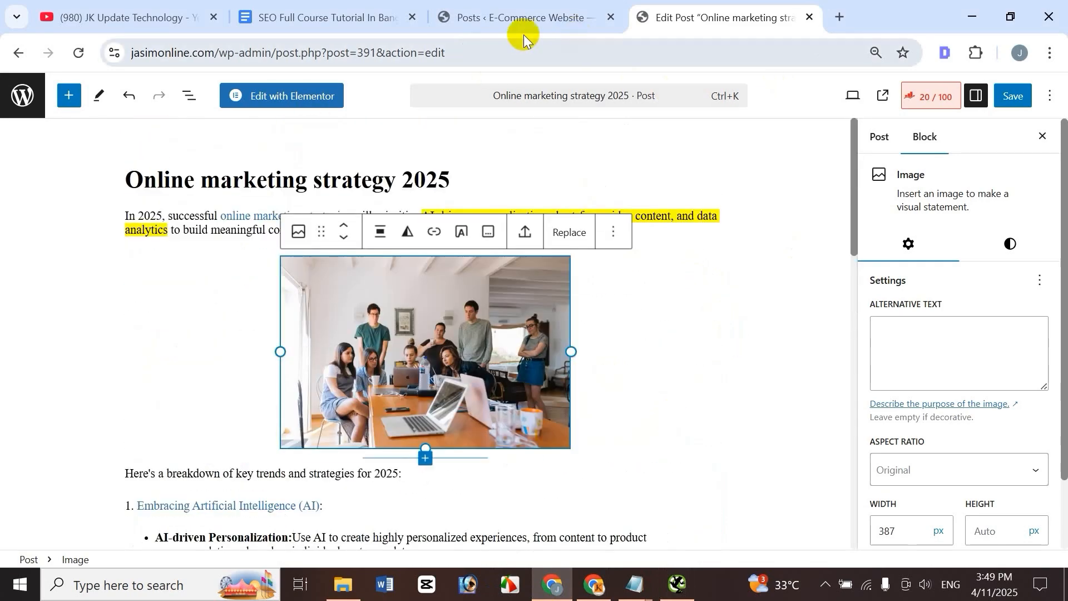
pyautogui.click(517, 19)
pyautogui.click(639, 28)
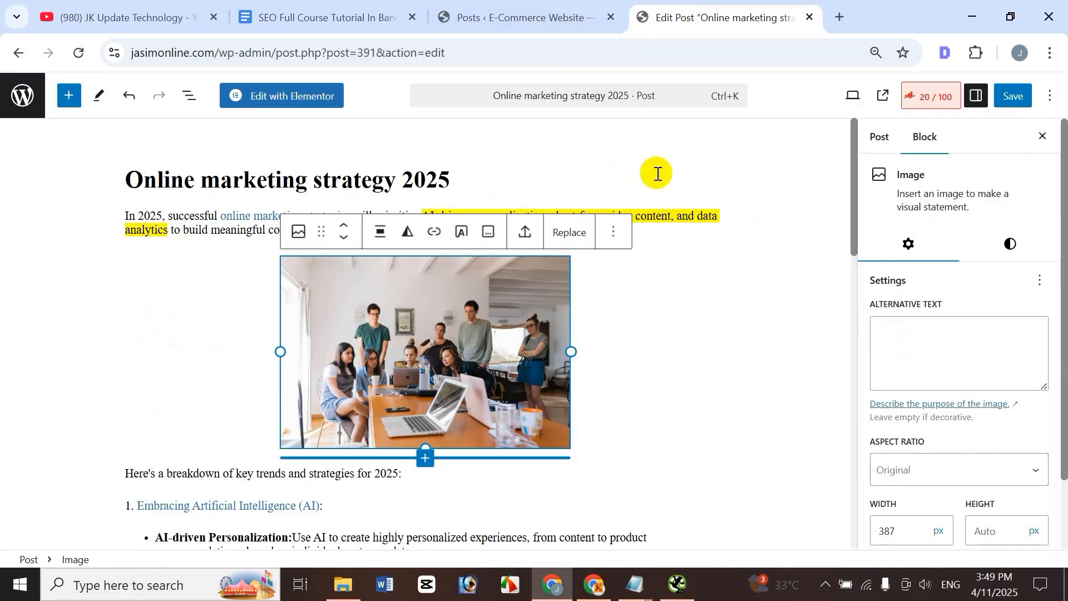
# Switch back to Screaming Frog, dismiss the crawl limit notice and check the HTTP URLs entry in the security overview.
pyautogui.click(679, 584)
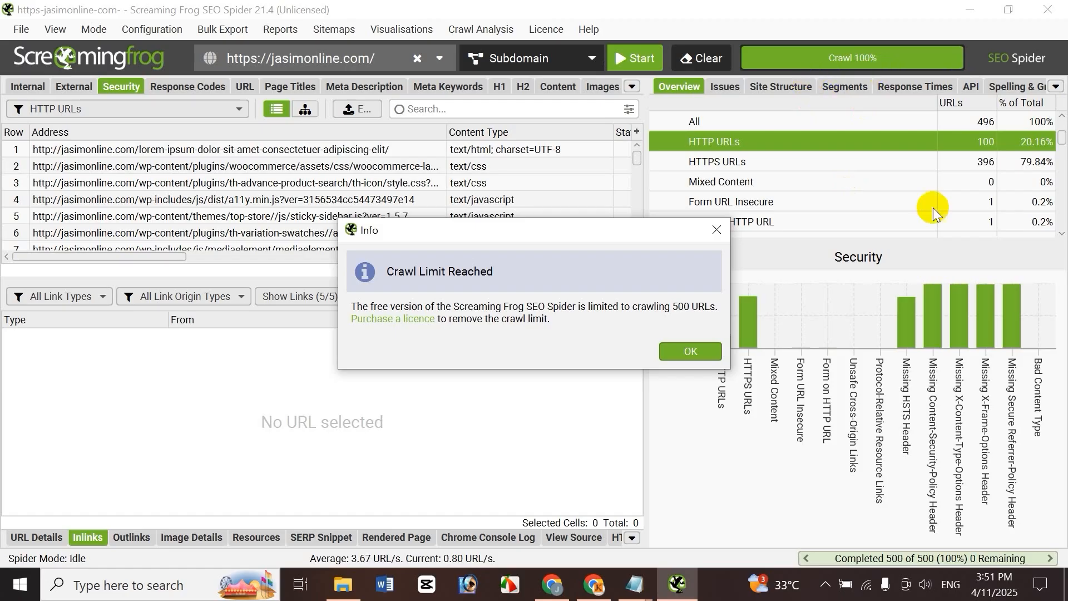
pyautogui.click(678, 352)
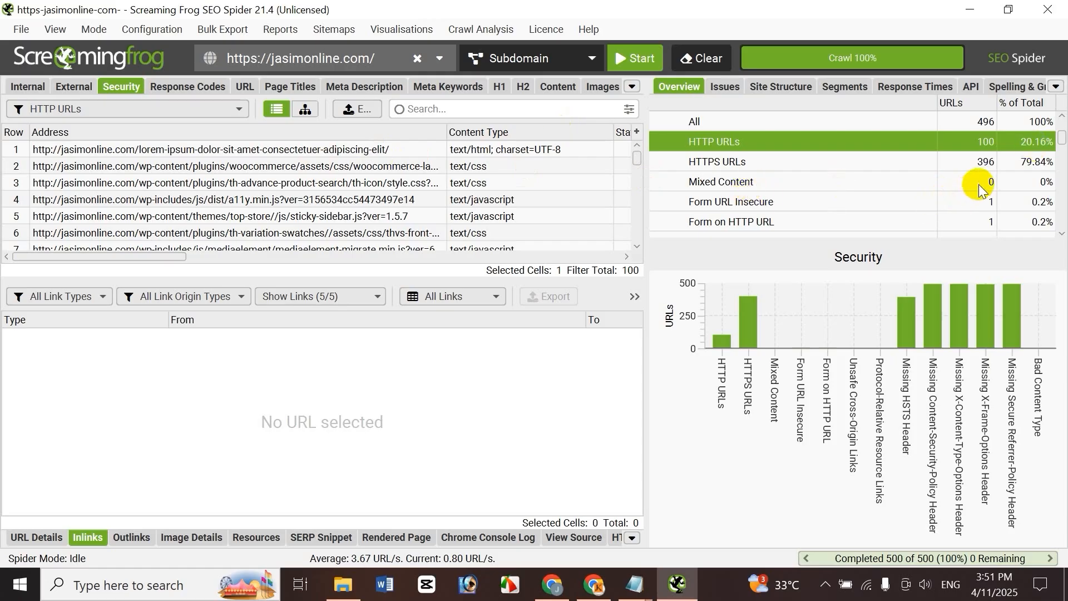
pyautogui.click(678, 150)
# Examine the inlinks of the lorem-ipsum-dolor-sit-amet-consectetuer-adipiscing-elit page and of several CSS and JavaScript files among the HTTP URLs.
pyautogui.click(242, 150)
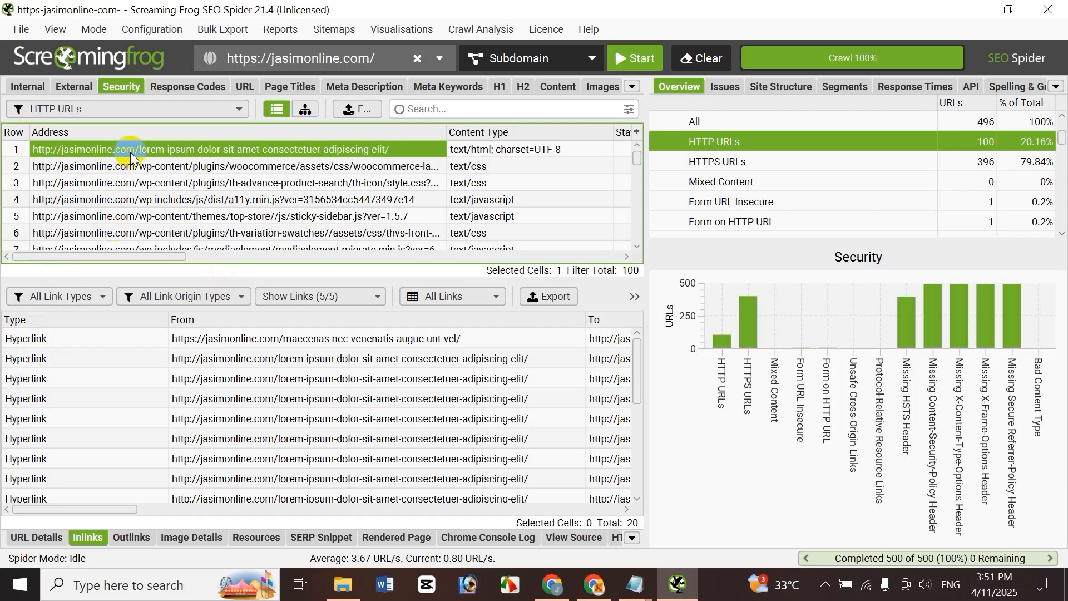
pyautogui.click(117, 184)
pyautogui.click(127, 239)
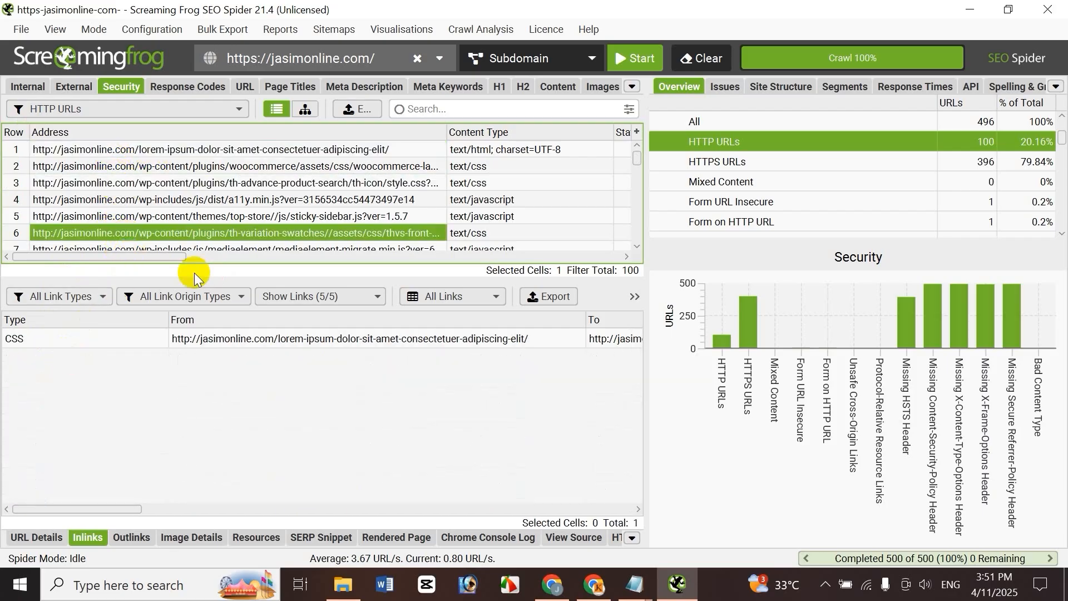
pyautogui.scroll(-1, 279, 223)
pyautogui.click(143, 221)
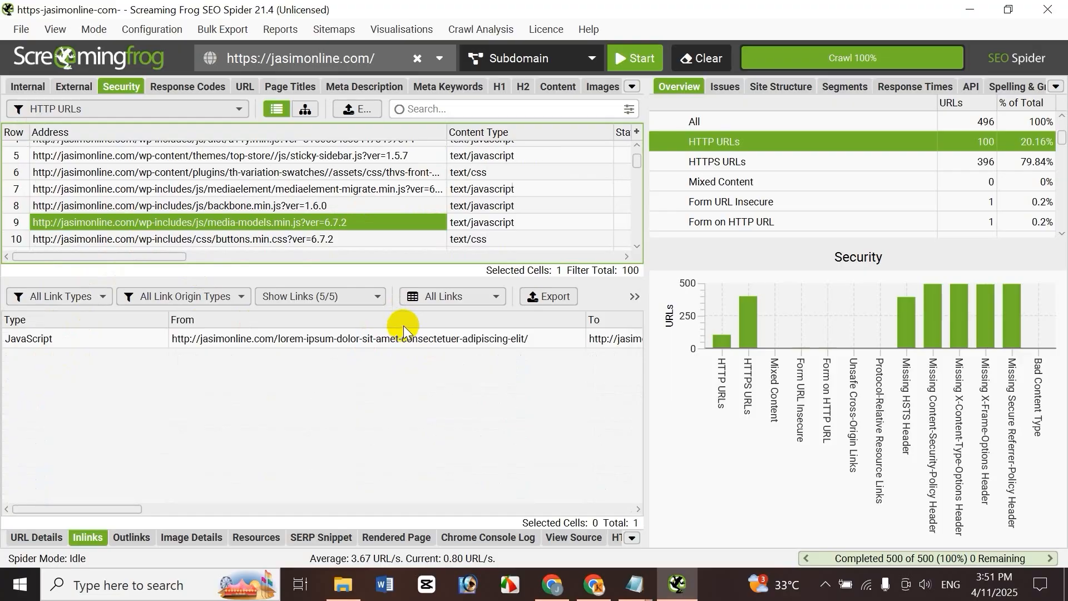
pyautogui.scroll(1, 635, 156)
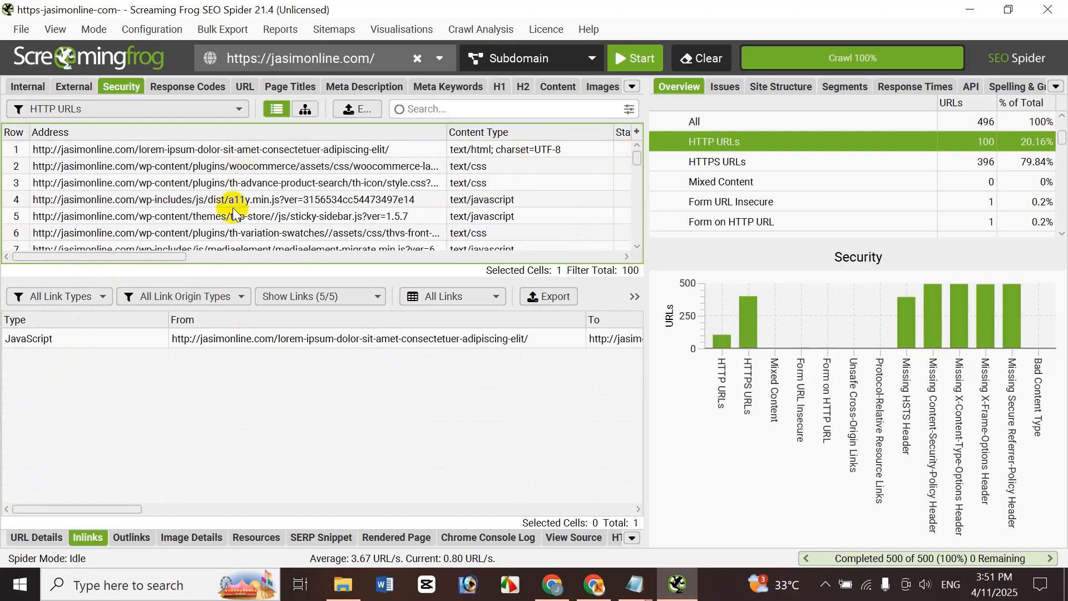
pyautogui.click(222, 159)
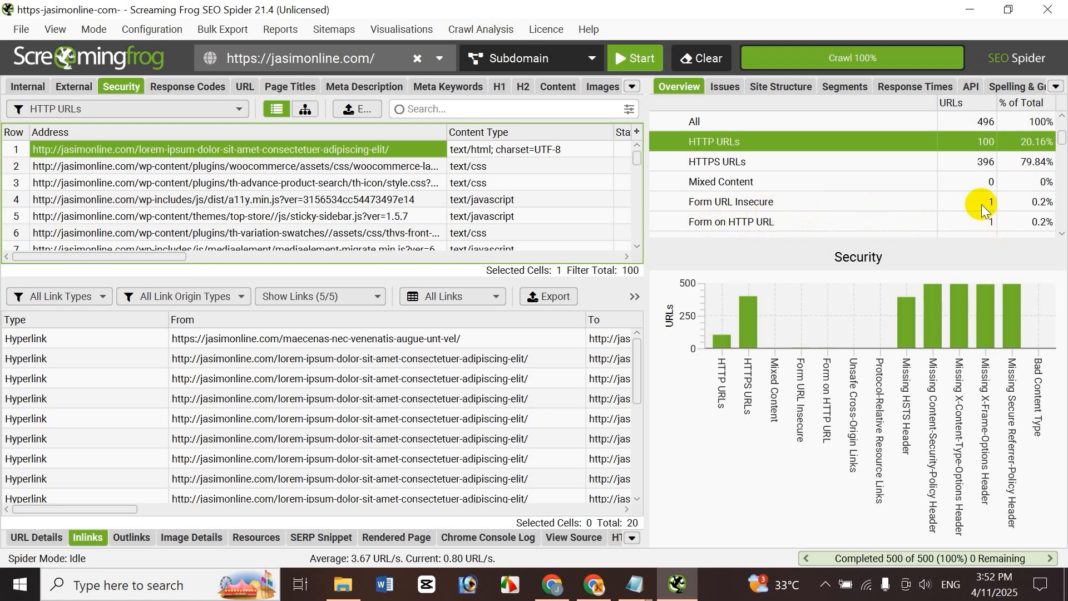
# Open the maecenas-nec-venenatis-augue-unt-vel source page of the first inlink in the browser and close the leftover post editor tab.
pyautogui.click(833, 152)
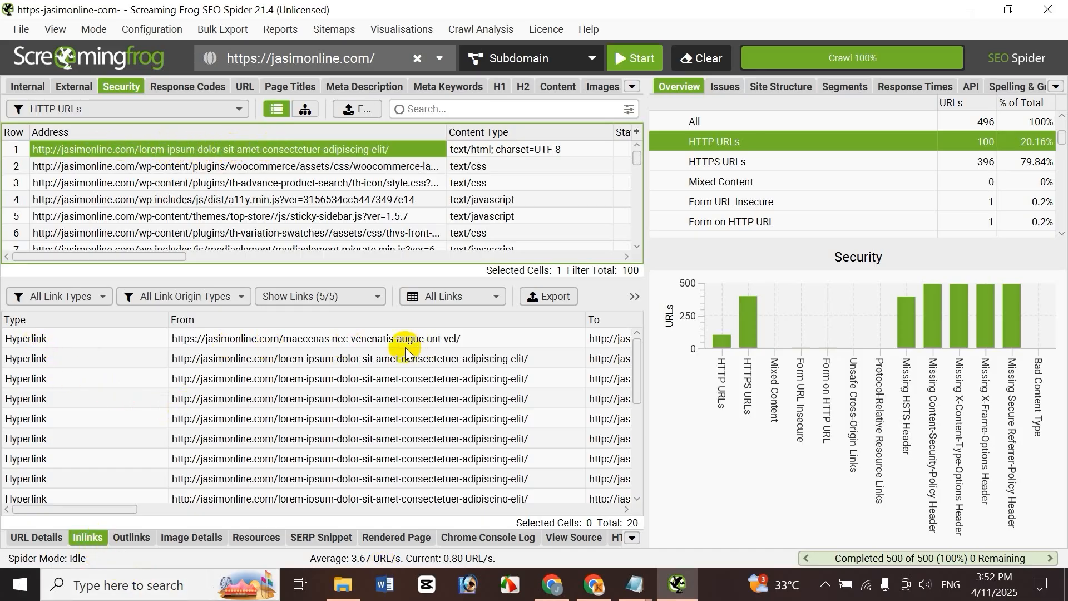
pyautogui.moveTo(110, 512); pyautogui.dragTo(115, 512)
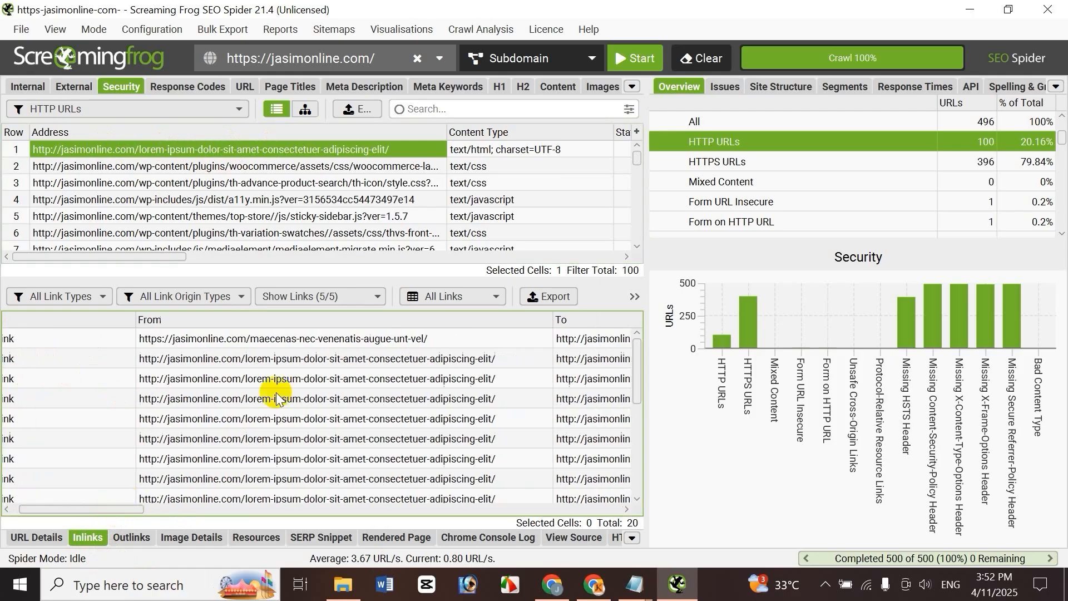
pyautogui.click(353, 341)
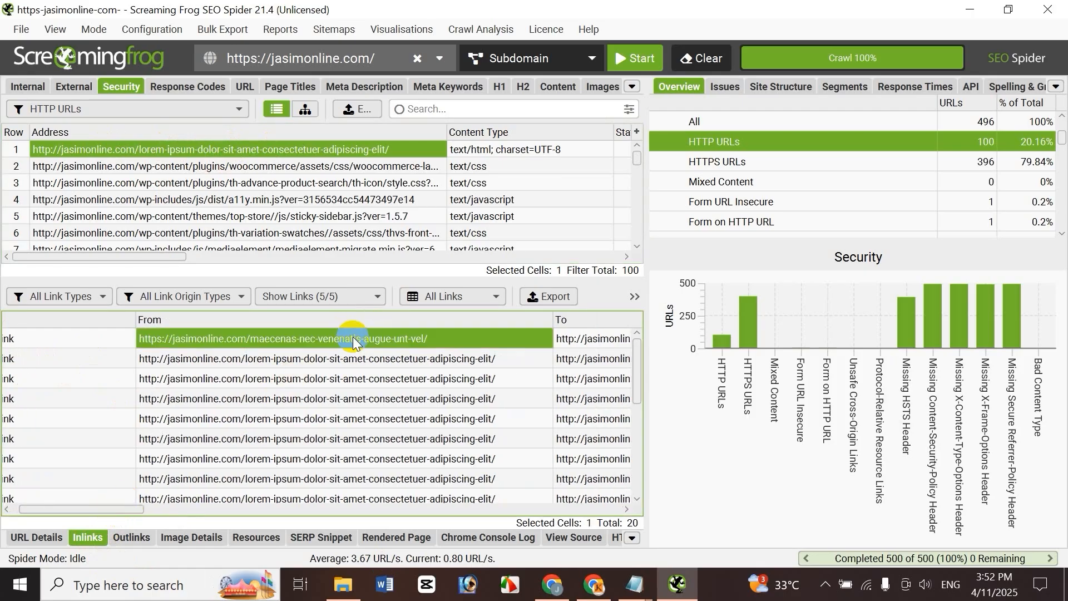
pyautogui.rightClick(354, 340)
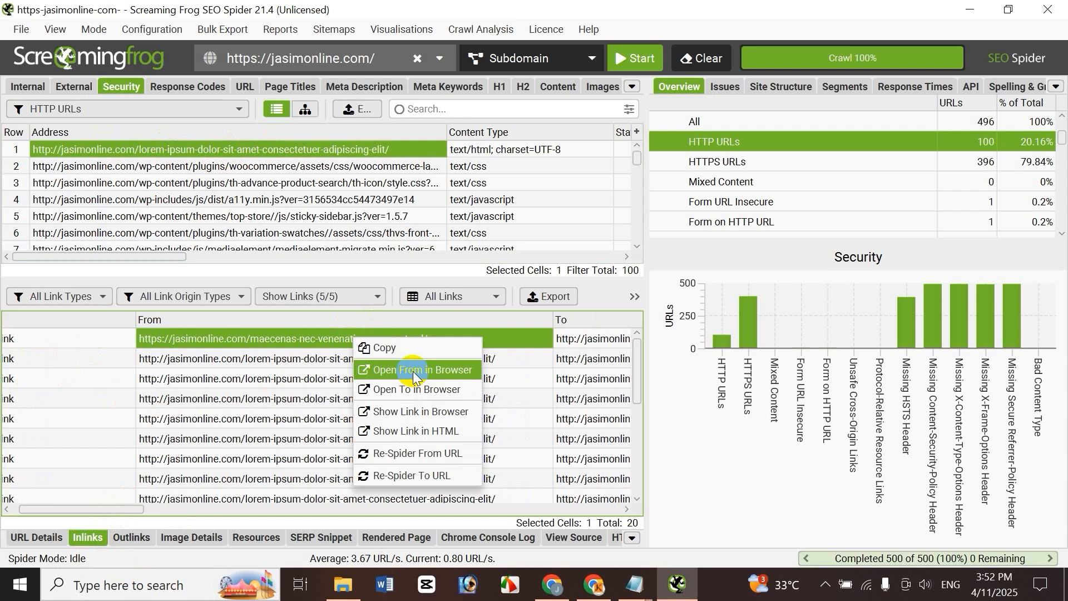
pyautogui.click(414, 370)
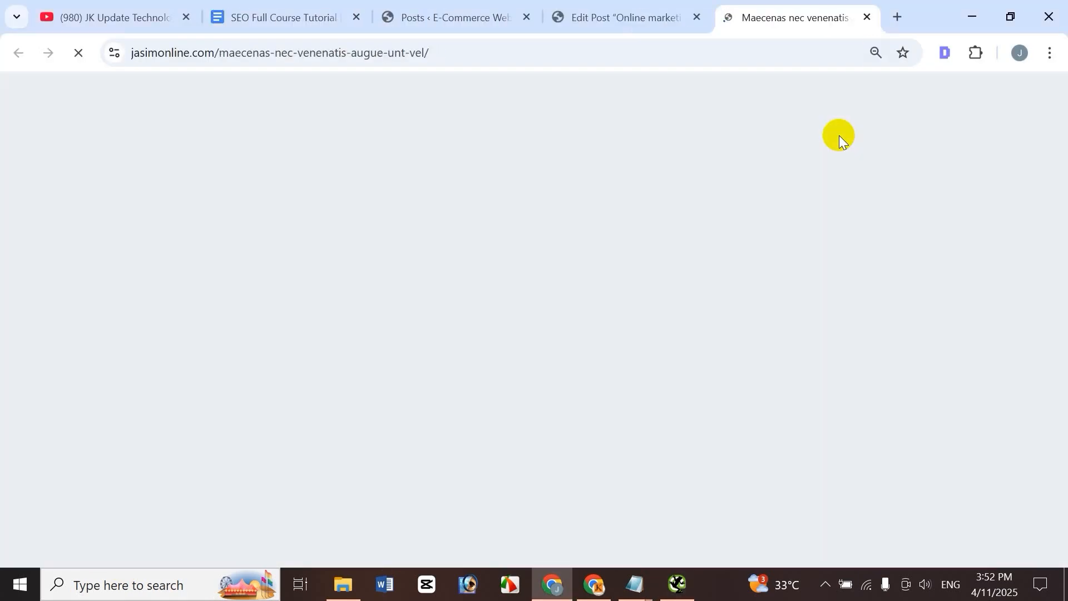
pyautogui.click(696, 17)
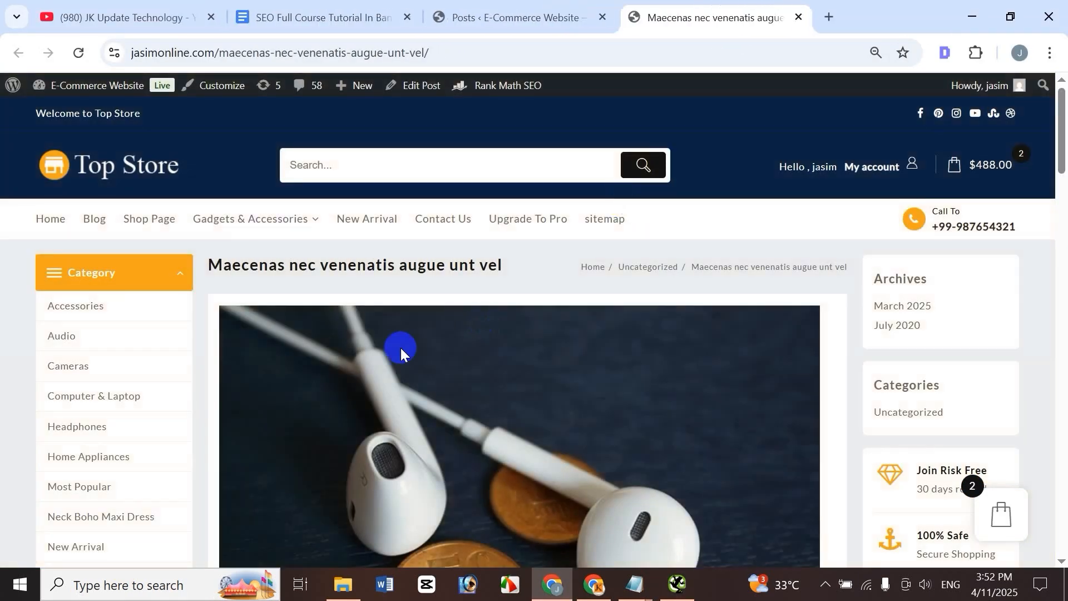
# Look through the Maecenas nec venenatis augue unt vel page for the link to the HTTP address.
pyautogui.scroll(-10, 565, 343)
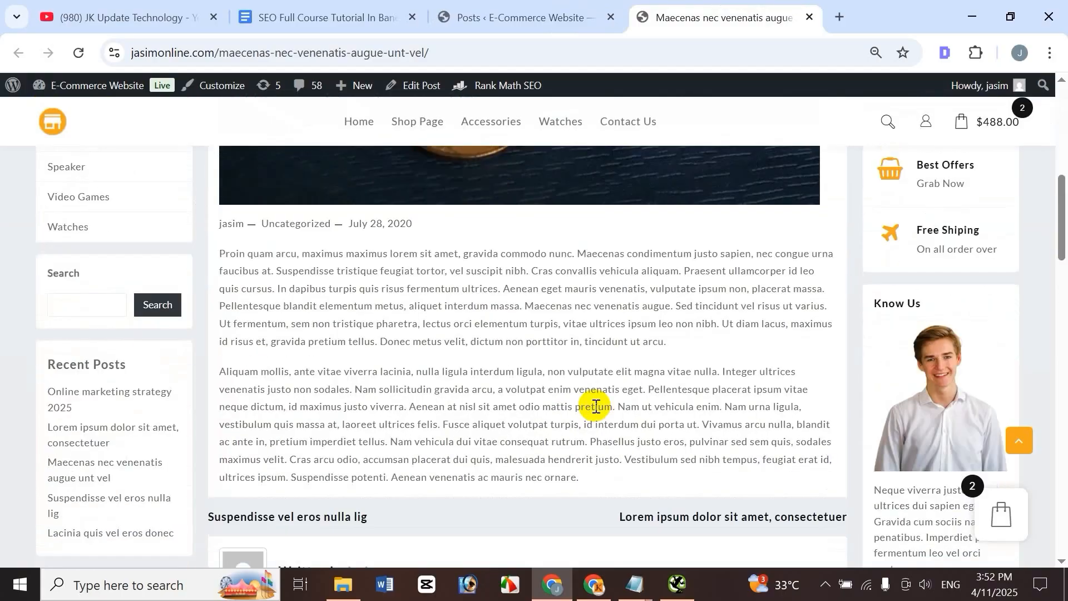
pyautogui.scroll(10, 595, 405)
pyautogui.scroll(-15, 566, 306)
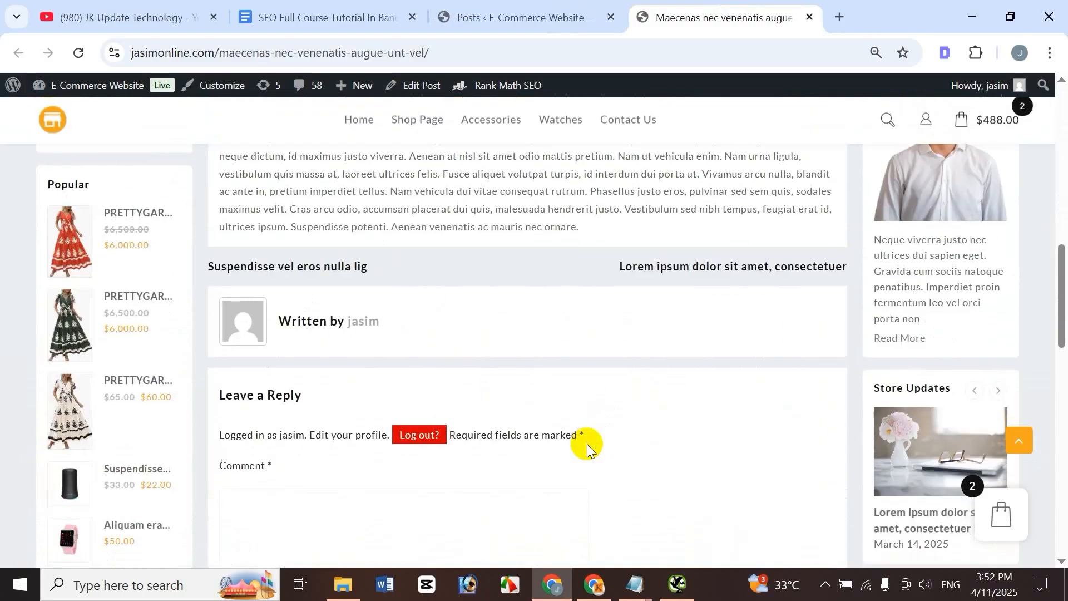
pyautogui.scroll(-4, 582, 457)
pyautogui.scroll(15, 582, 458)
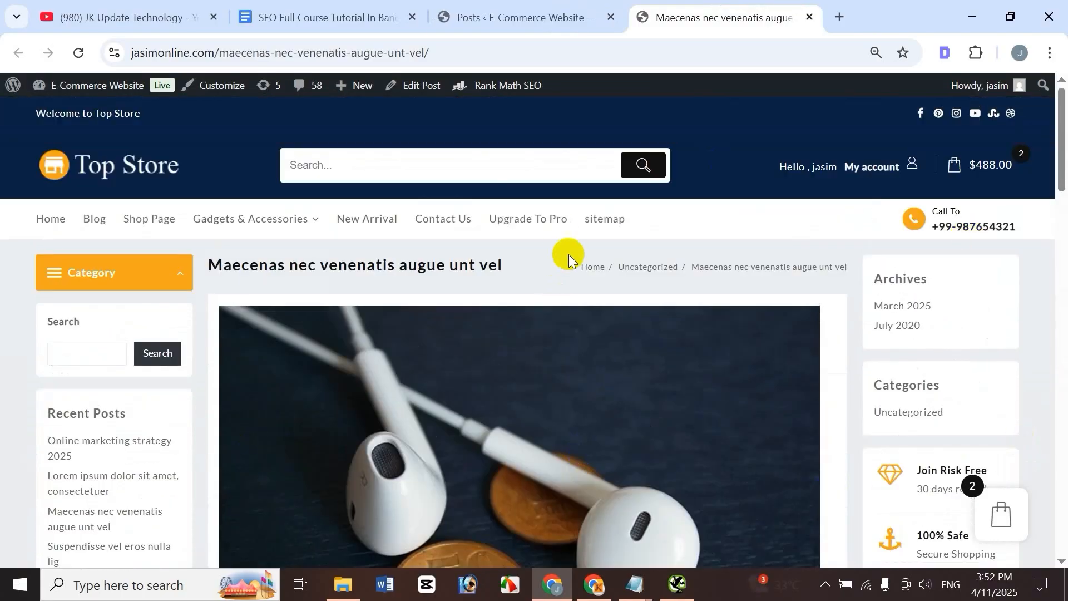
pyautogui.scroll(-5, 600, 435)
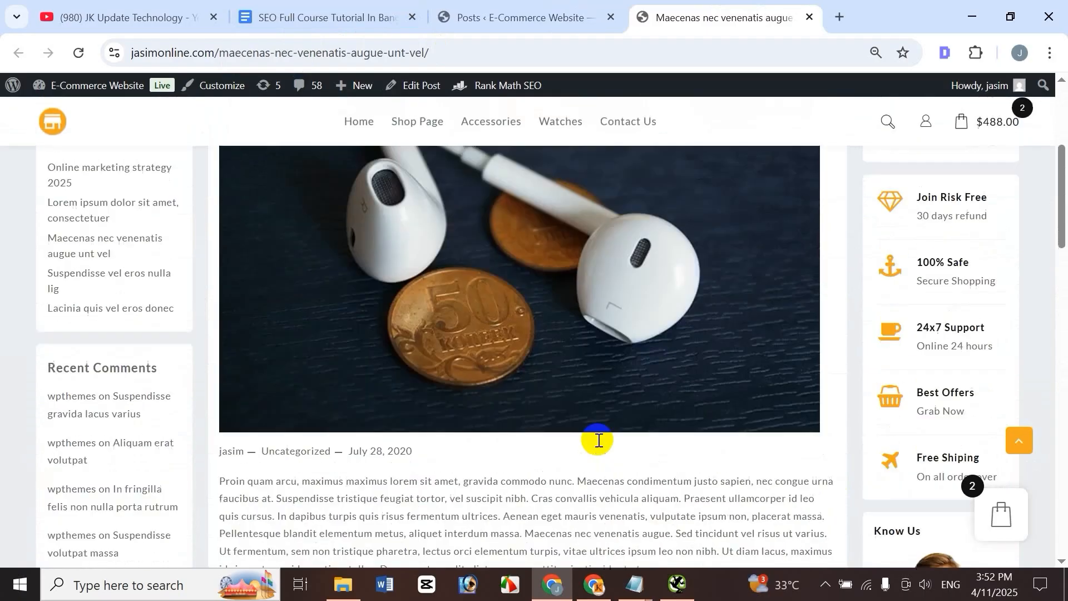
pyautogui.scroll(2, 597, 440)
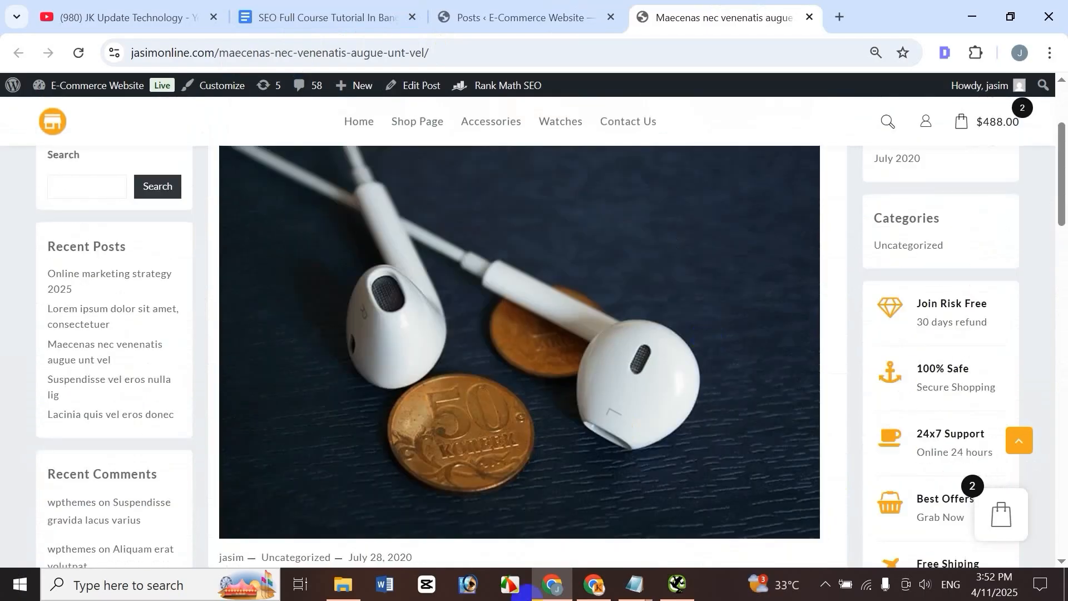
# Switch to Screaming Frog, review the first inlink's source, target and anchor text, and copy its HTTP target URL.
pyautogui.click(688, 594)
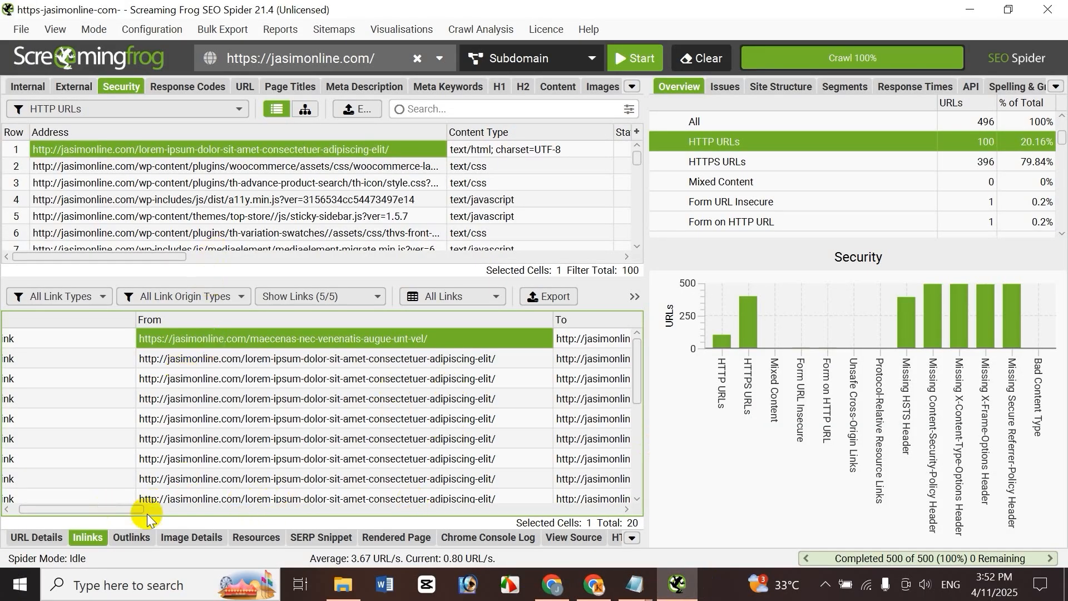
pyautogui.moveTo(131, 509); pyautogui.dragTo(195, 509)
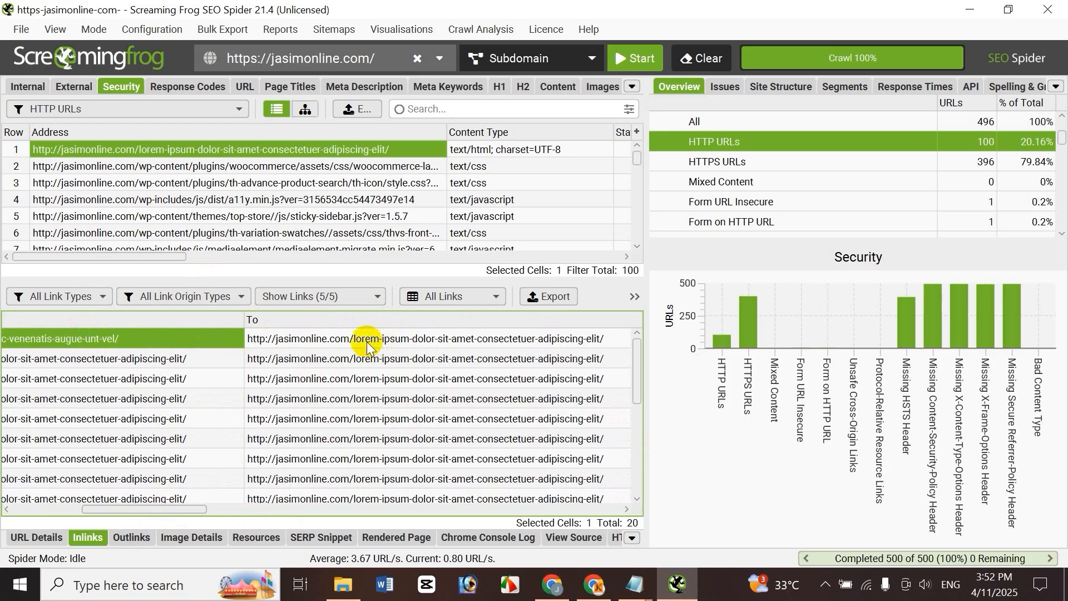
pyautogui.moveTo(159, 509); pyautogui.dragTo(98, 520)
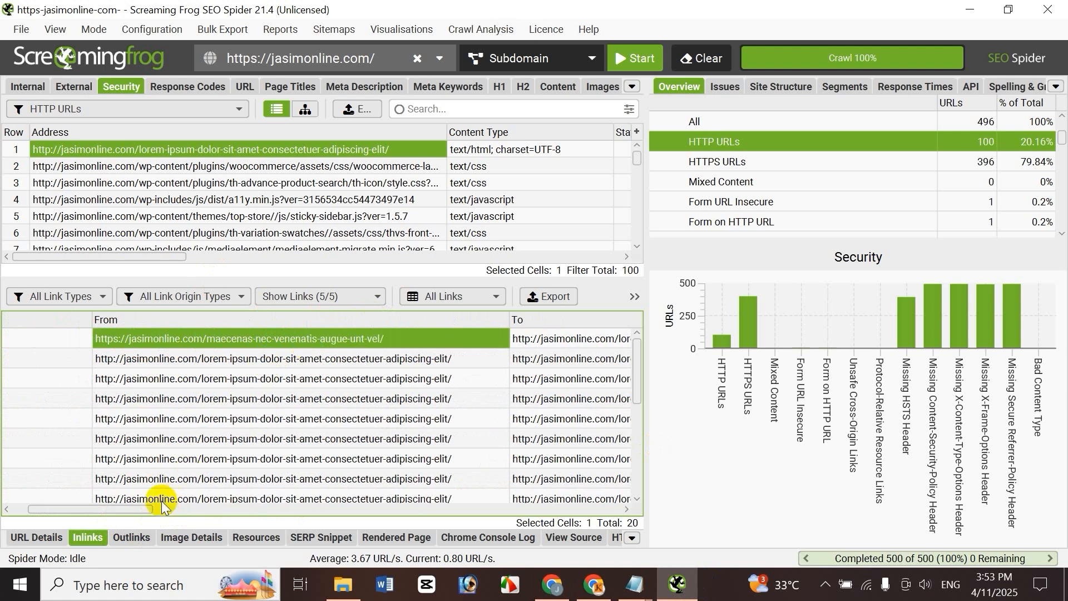
pyautogui.moveTo(139, 508); pyautogui.dragTo(230, 509)
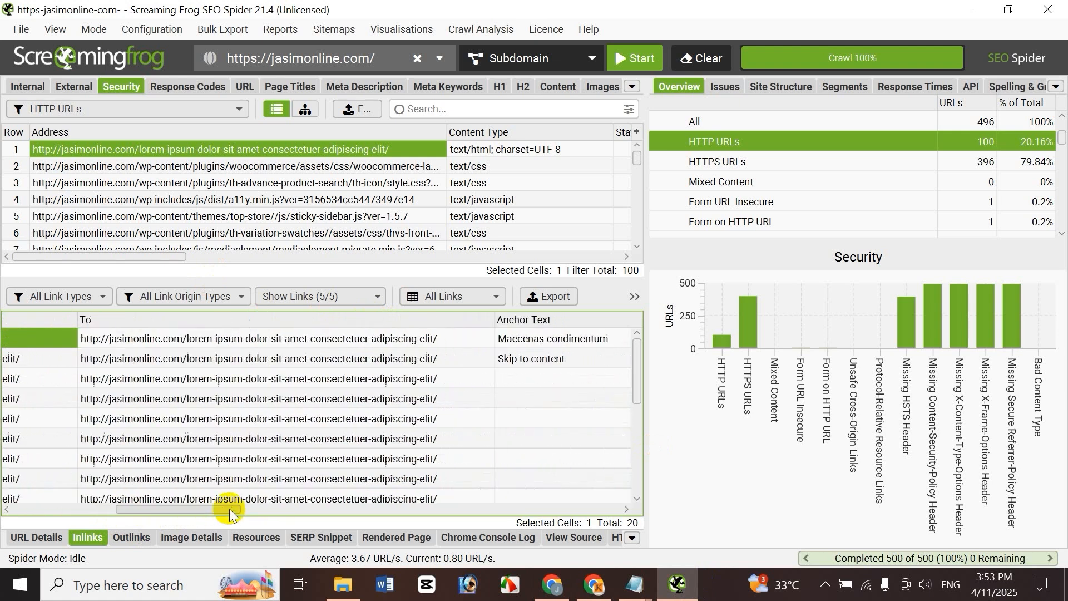
pyautogui.click(123, 342)
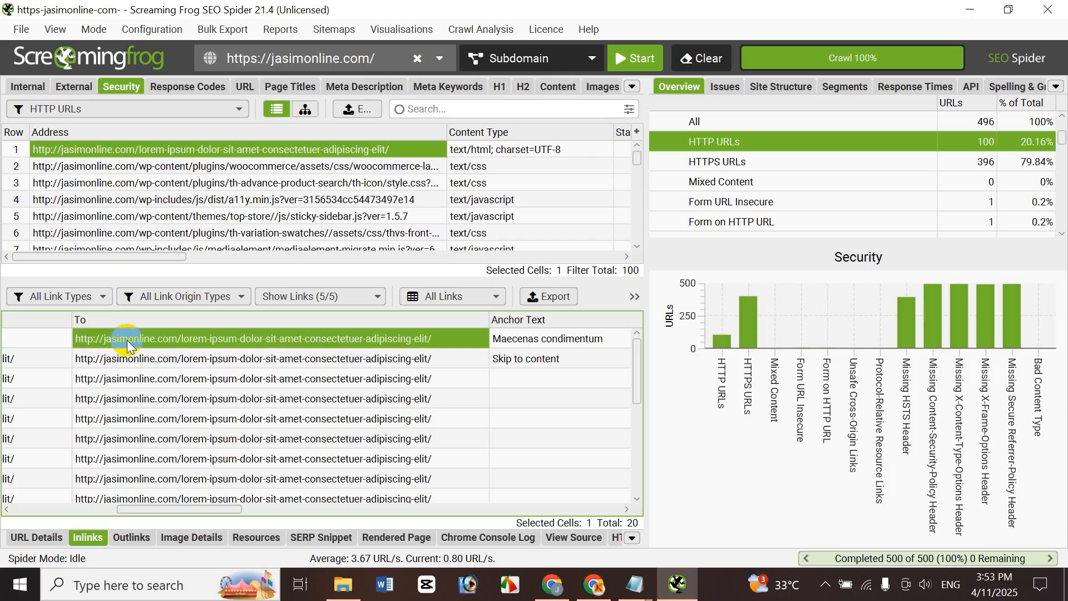
pyautogui.click(553, 584)
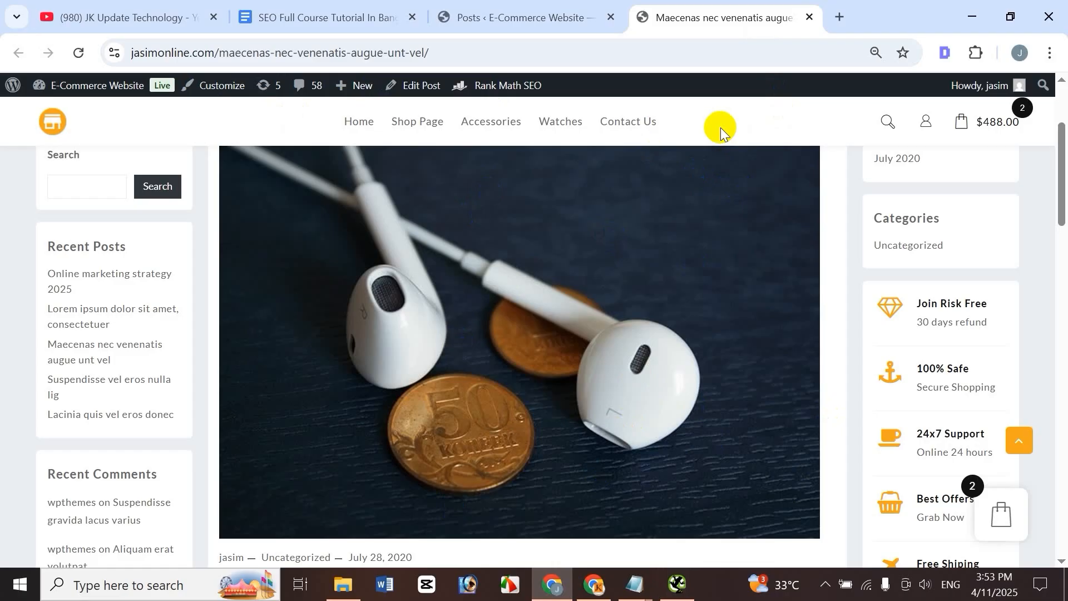
pyautogui.rightClick(708, 119)
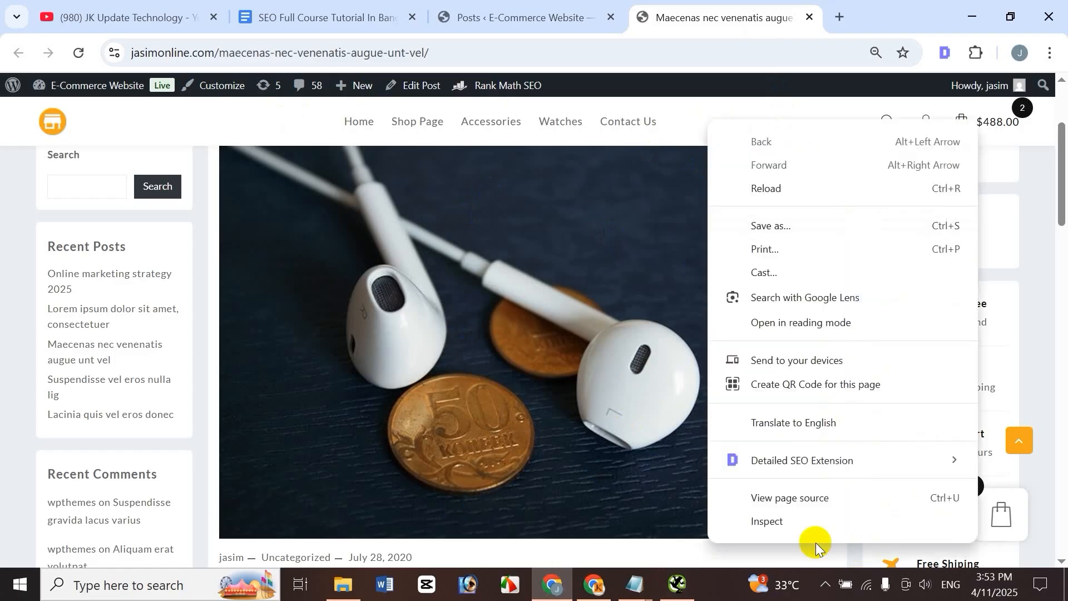
pyautogui.click(775, 518)
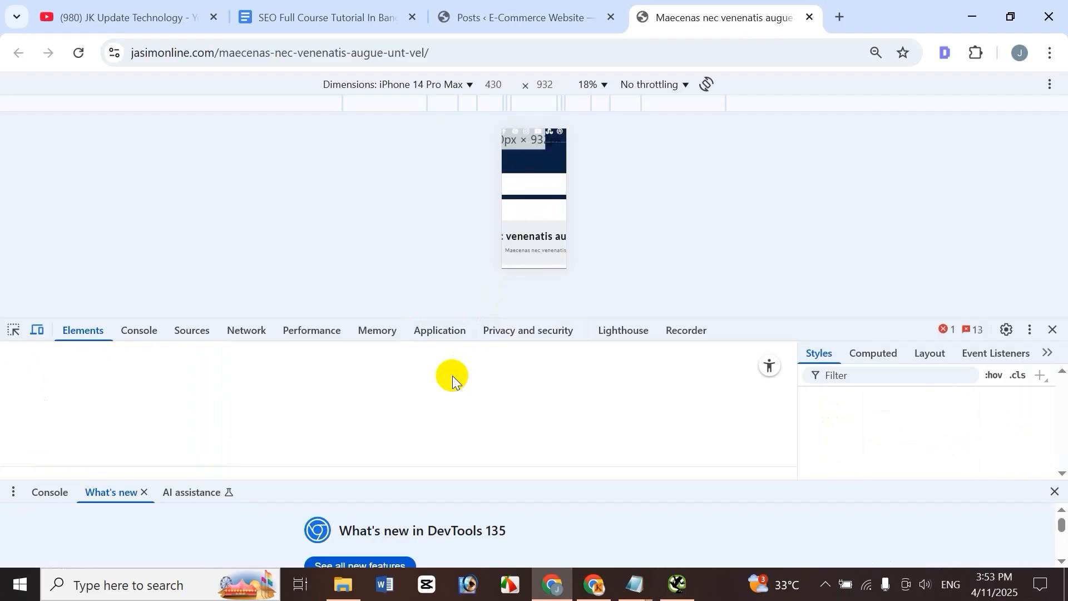
pyautogui.hotkey('ctrl', 'f')
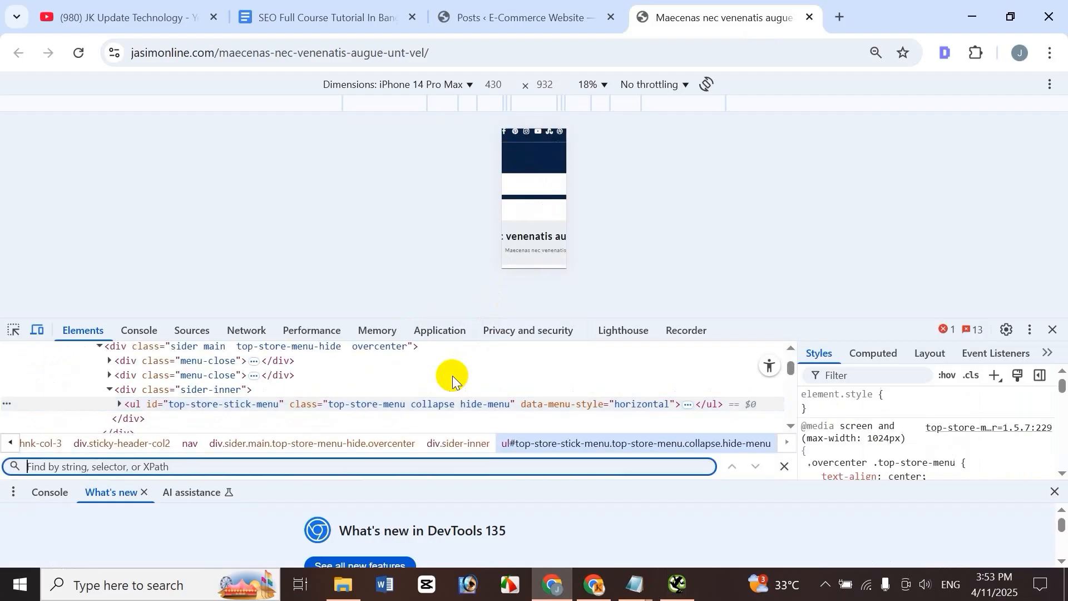
pyautogui.write('http://jasimonline.com/lorem-ipsum-dolor-sit-amet-consectetuer-adipiscing-elit/')
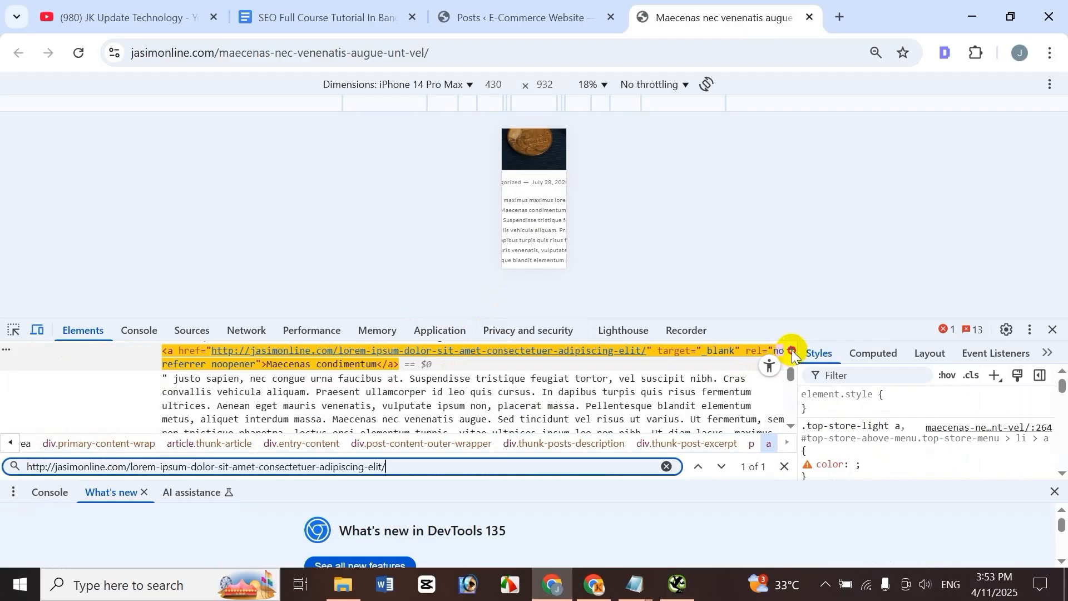
pyautogui.click(791, 349)
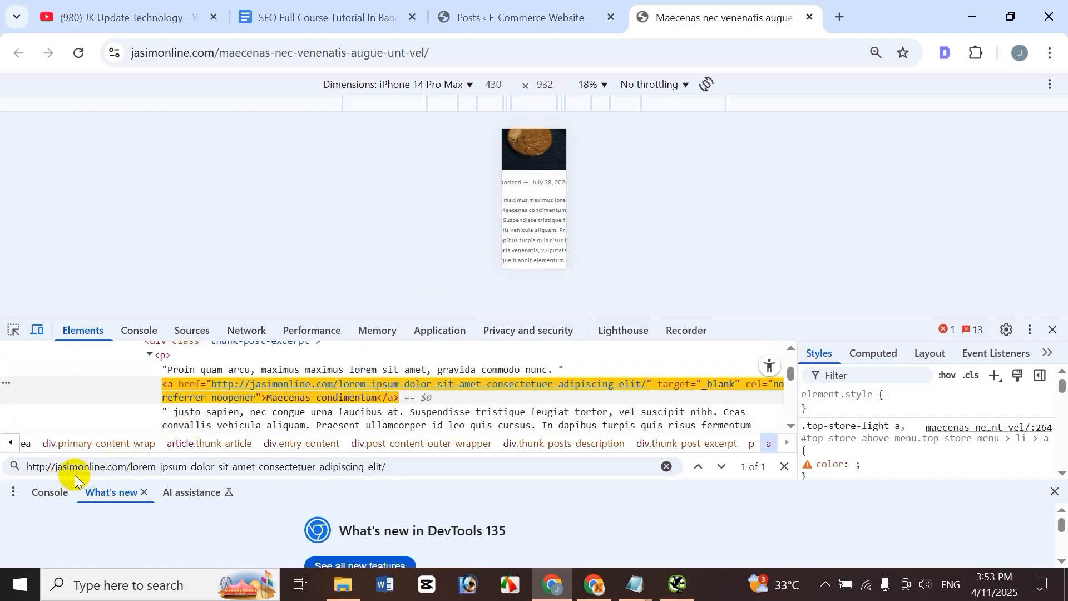
# Shorten the code search to /lorem-ipsum-dolor-sit-amet-consectetuer-adipiscing-elit/ without the domain.
pyautogui.click(123, 467)
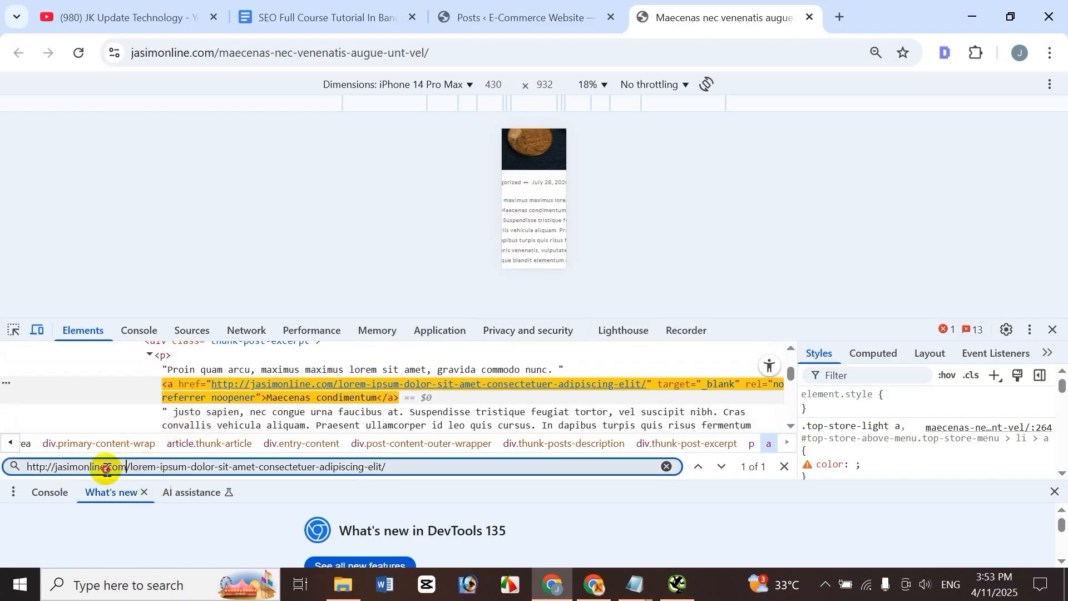
pyautogui.moveTo(106, 469); pyautogui.dragTo(11, 469)
pyautogui.press('BackSpace')
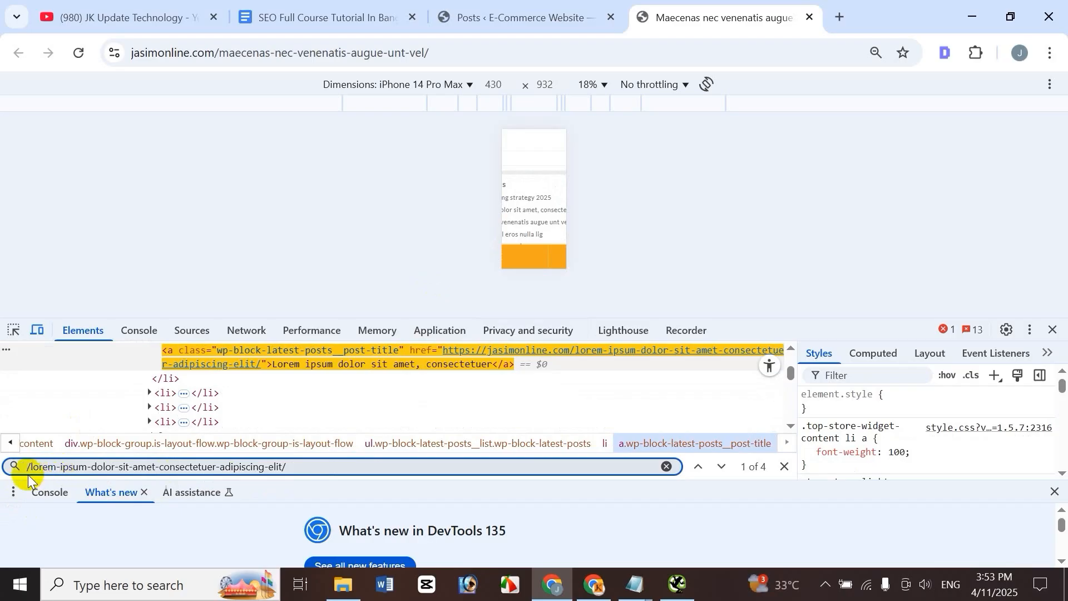
pyautogui.moveTo(23, 472); pyautogui.dragTo(317, 472)
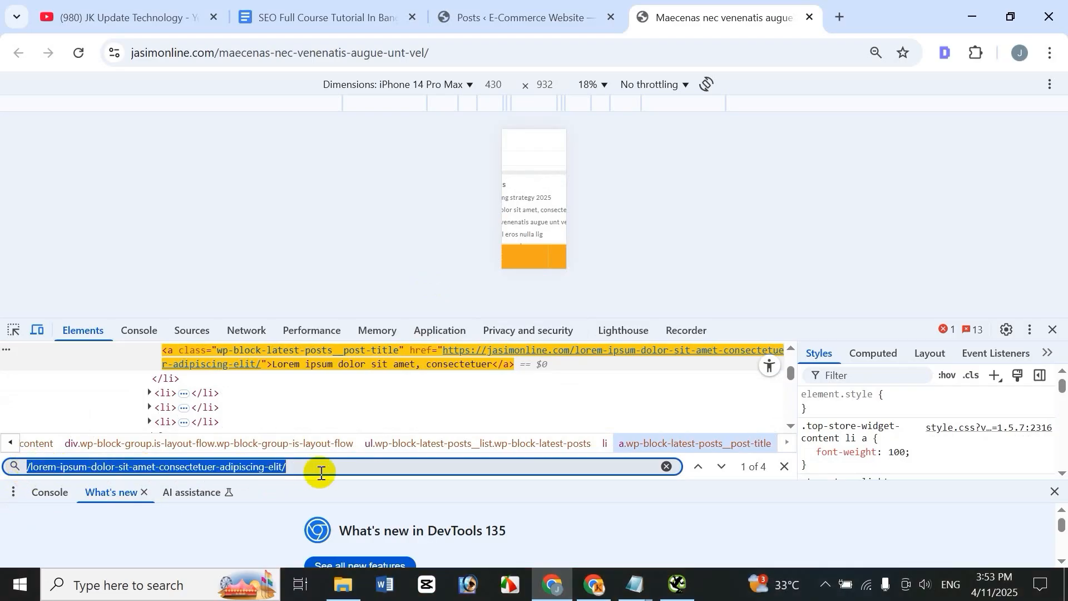
pyautogui.click(317, 472)
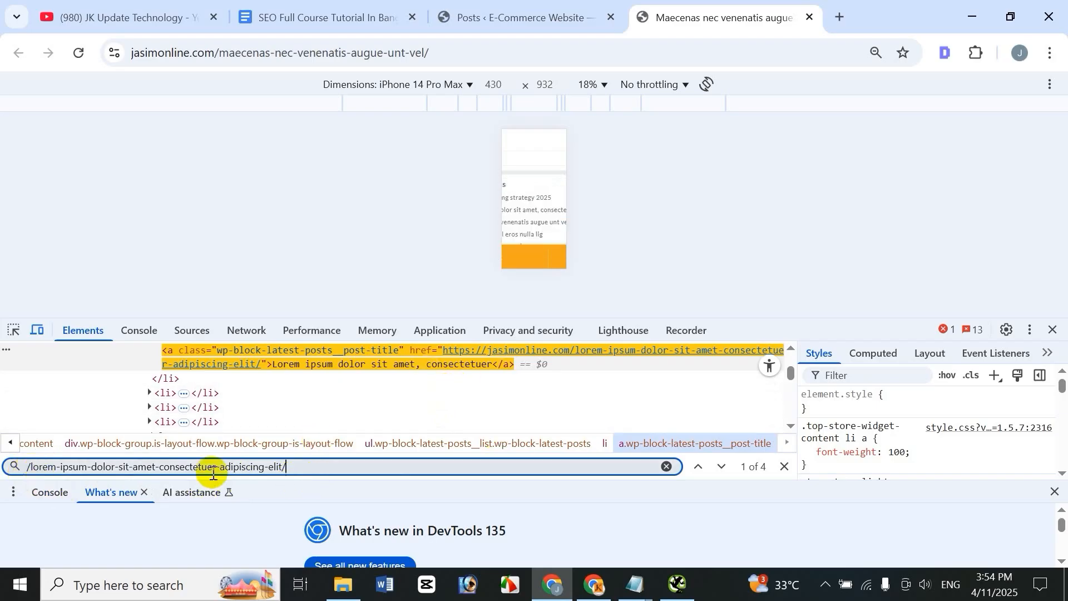
# Repeat the code search with the full HTTP URL and again with only its path, then close the developer tools.
pyautogui.moveTo(29, 466); pyautogui.dragTo(334, 475)
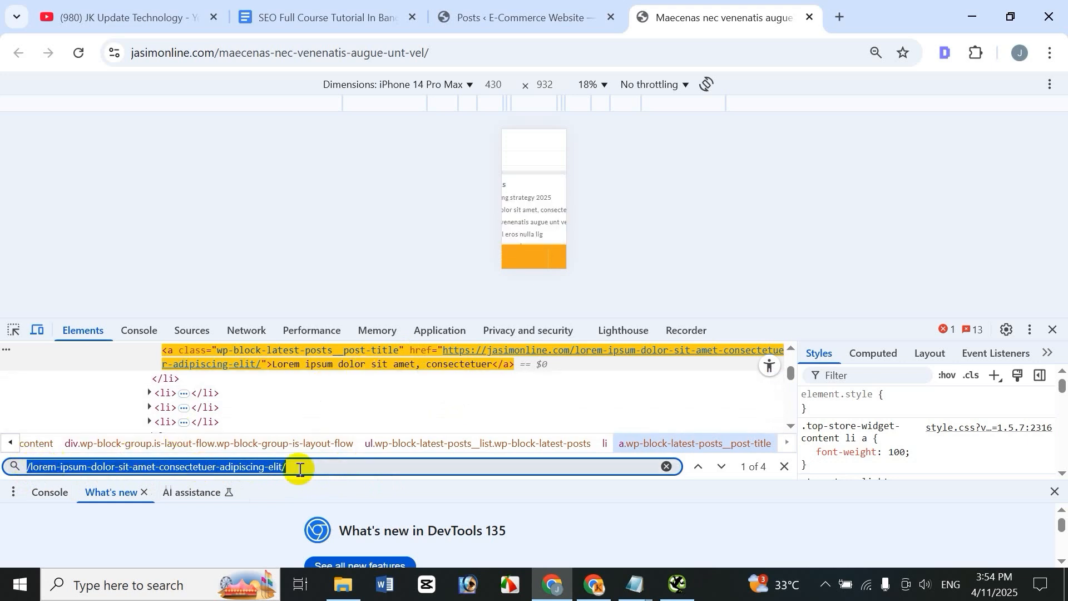
pyautogui.press('BackSpace')
pyautogui.write('http://jasimonline.com/lorem-ipsum-dolor-sit-amet-consectetuer-adipiscing-elit/')
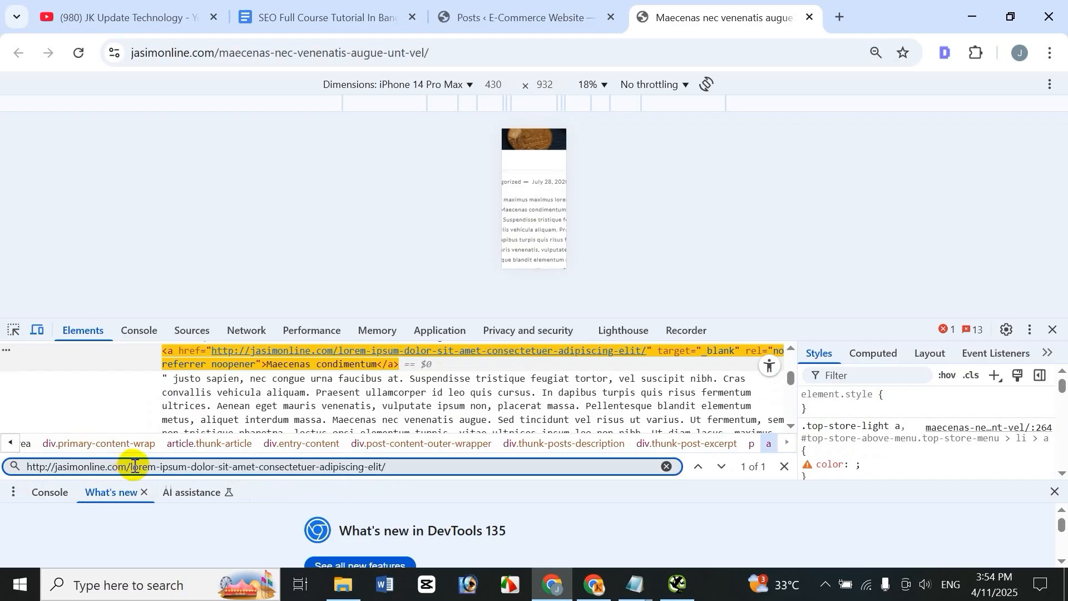
pyautogui.moveTo(130, 466); pyautogui.dragTo(22, 461)
pyautogui.press('BackSpace')
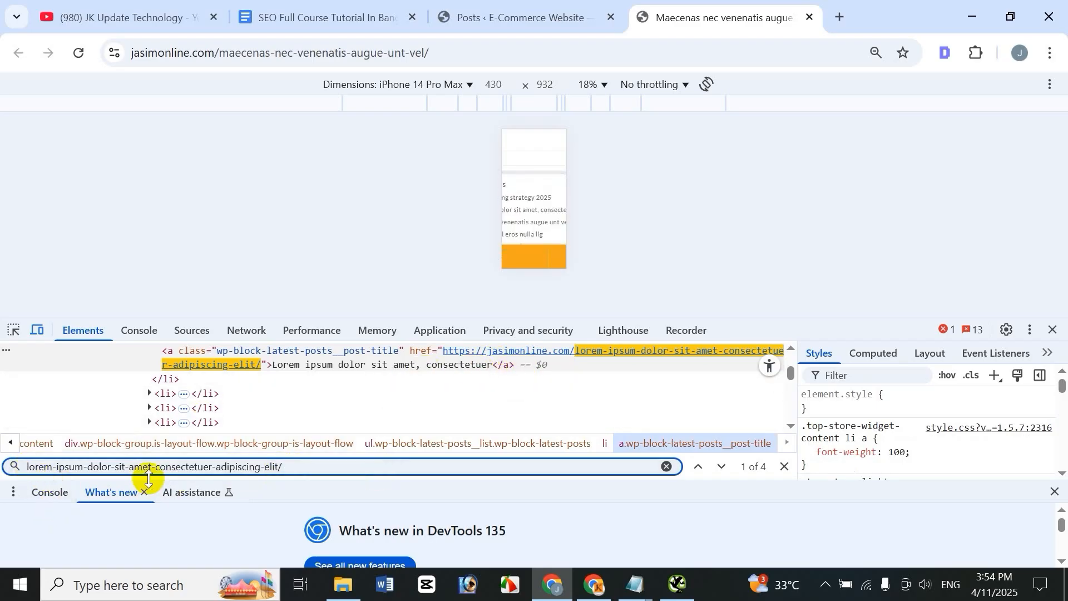
pyautogui.write('/')
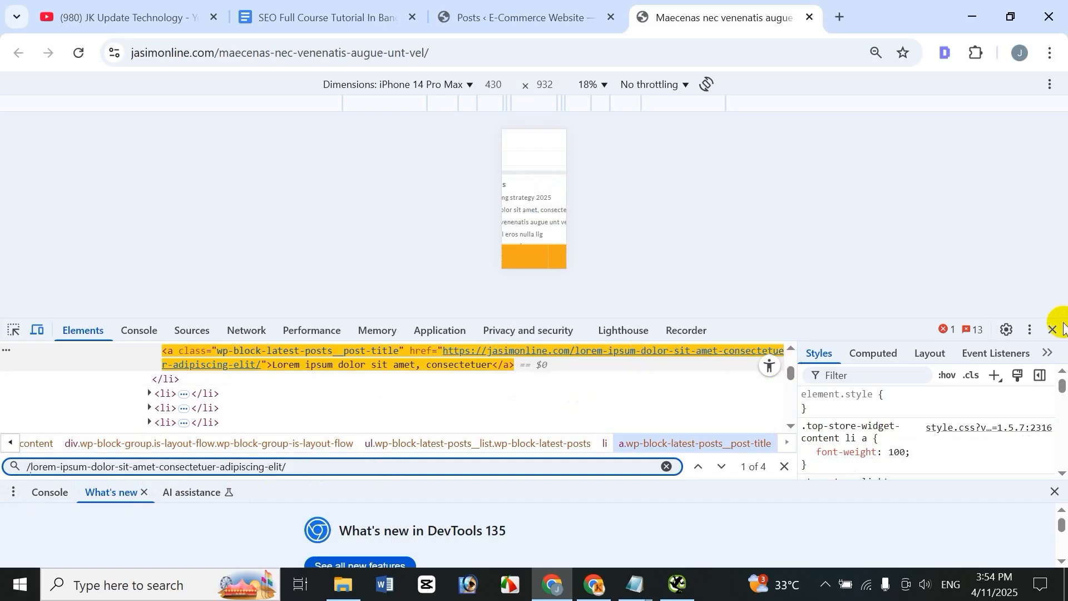
pyautogui.click(1059, 334)
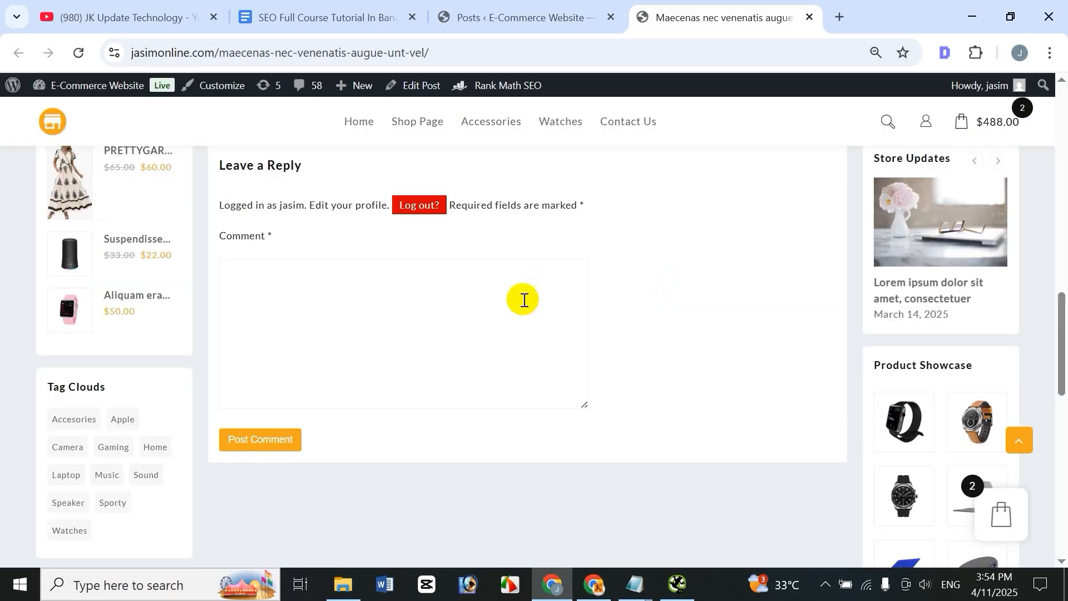
pyautogui.scroll(8, 534, 299)
pyautogui.scroll(10, 545, 299)
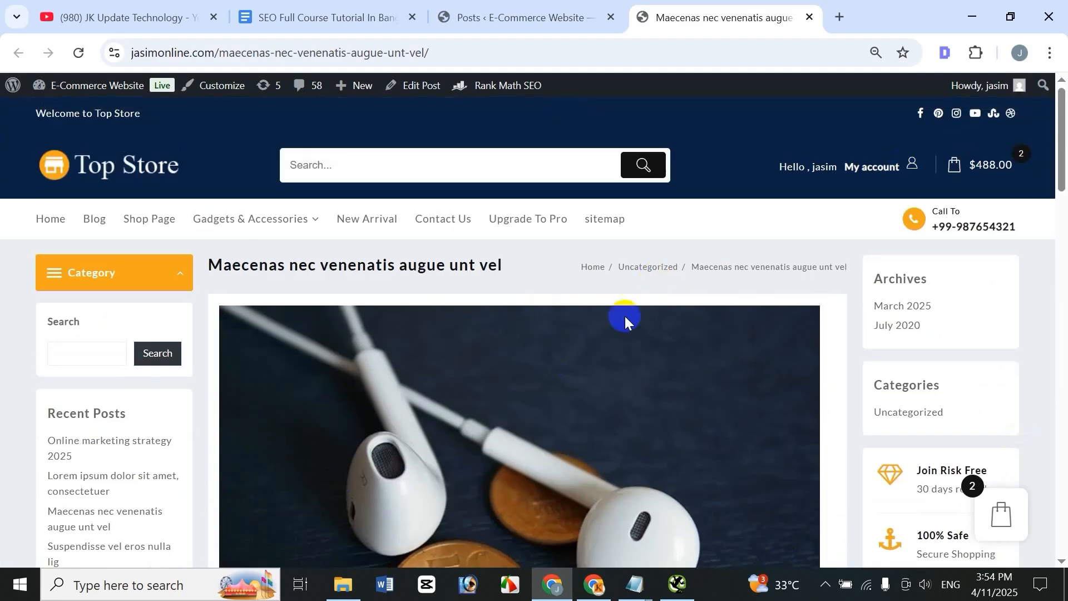
# Switch to Screaming Frog and select the first inlink's anchor text, Maecenas condimentum.
pyautogui.click(678, 584)
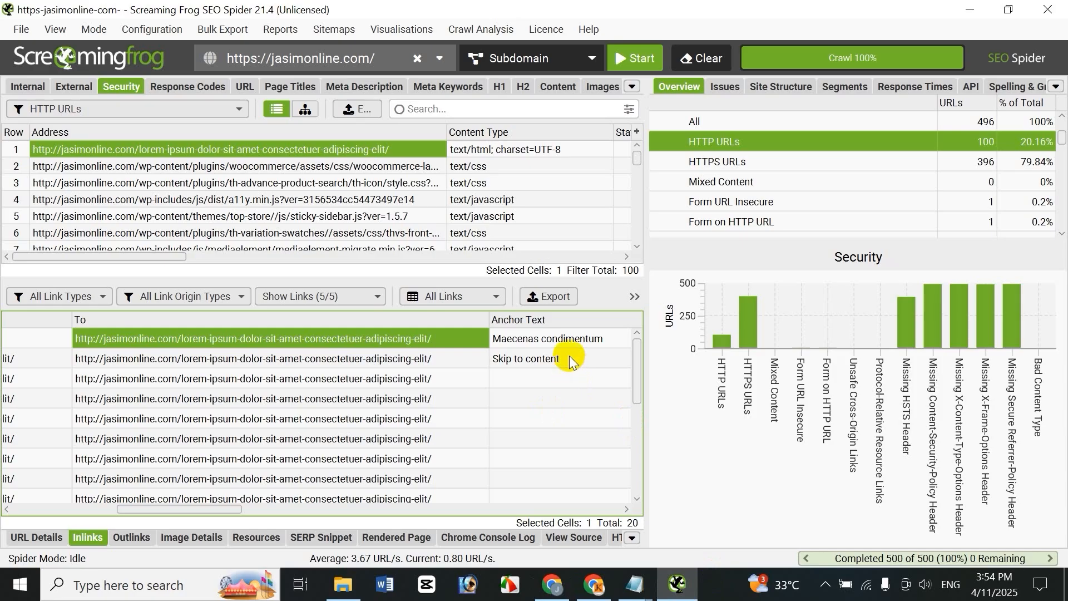
pyautogui.moveTo(183, 516); pyautogui.dragTo(219, 507)
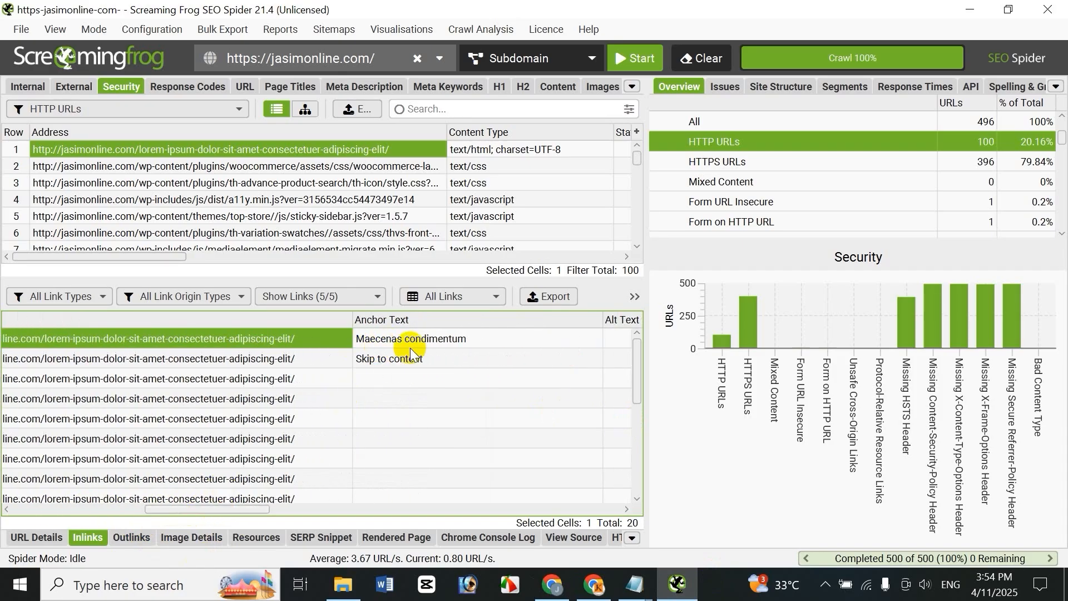
pyautogui.click(448, 345)
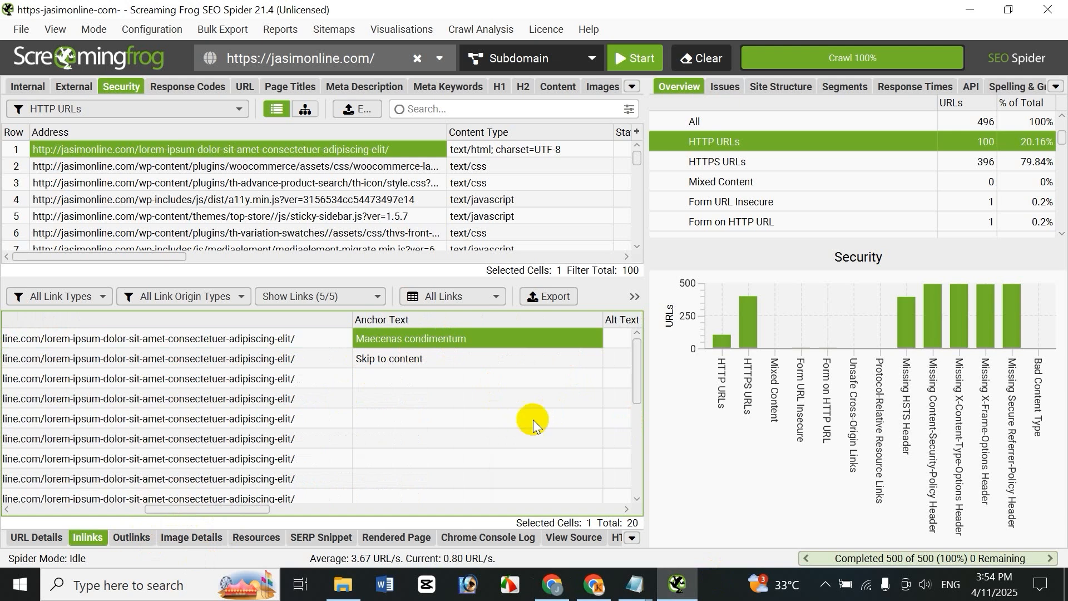
# Switch to Chrome and find the text Maecenas condimentum on the Maecenas nec venenatis augue unt vel page.
pyautogui.click(553, 585)
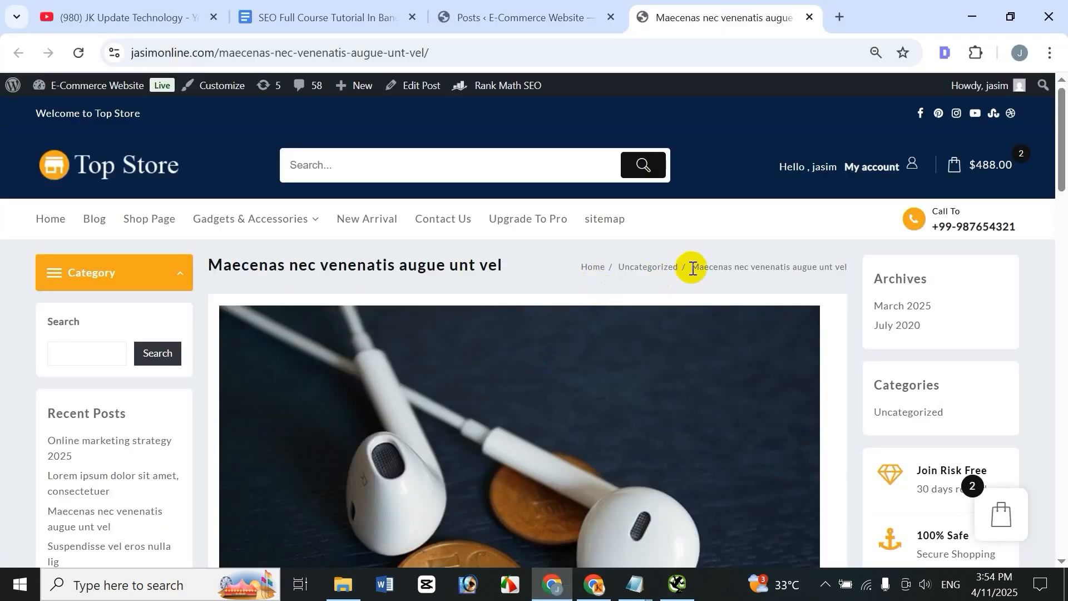
pyautogui.hotkey('ctrl', 'f')
pyautogui.write('Maecenas condimentum')
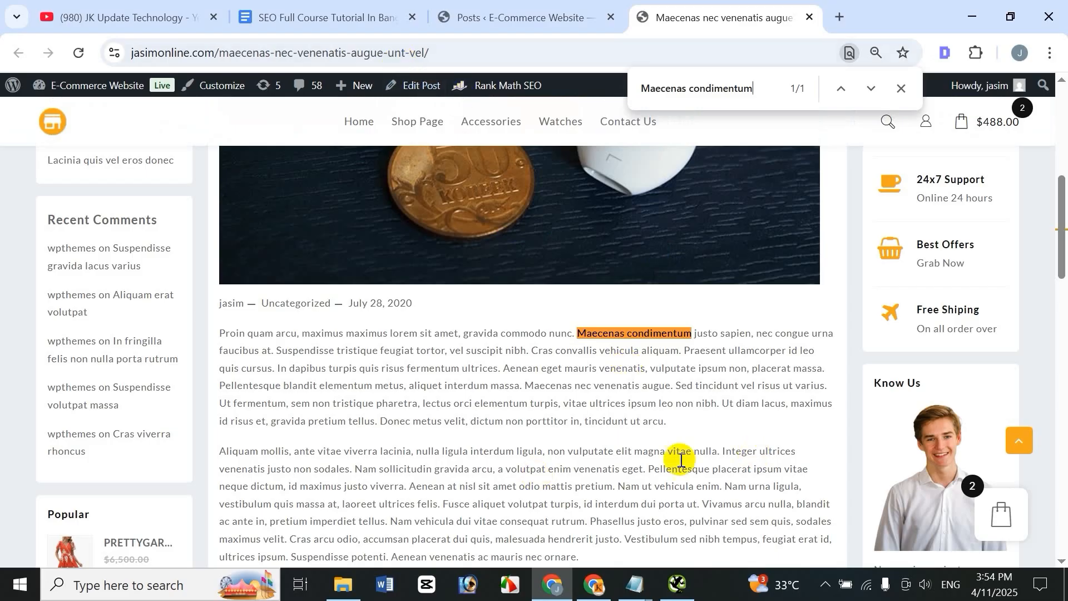
pyautogui.scroll(6, 658, 408)
pyautogui.scroll(-6, 657, 366)
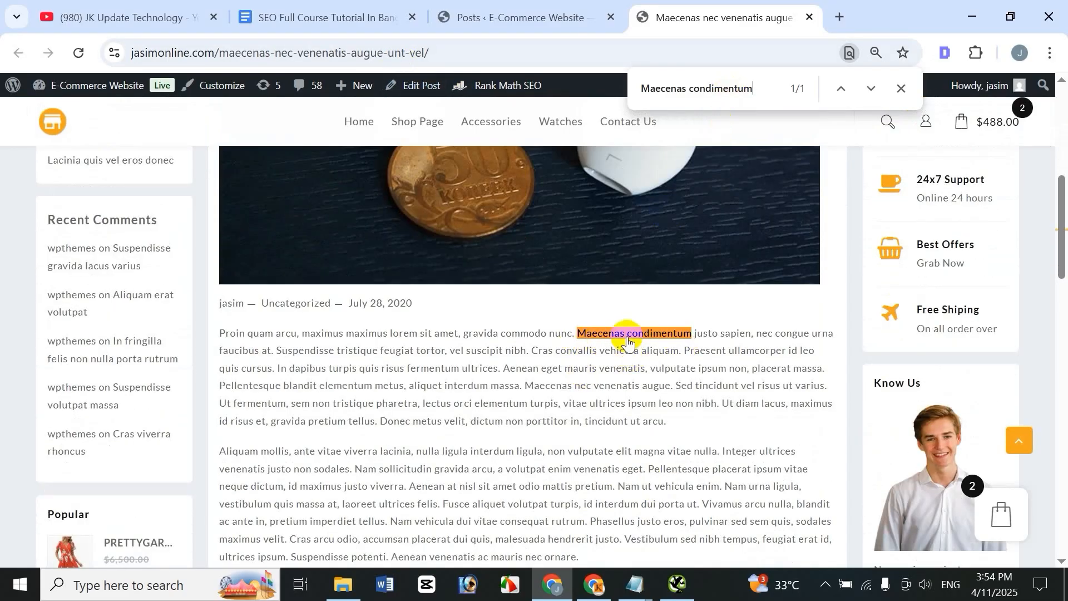
pyautogui.click(902, 88)
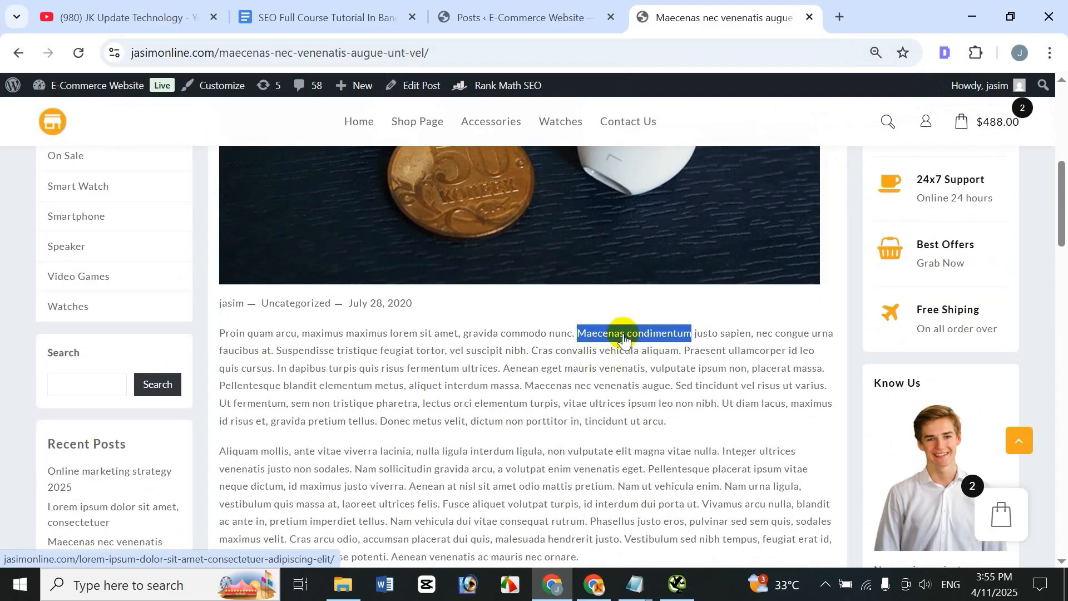
pyautogui.scroll(3, 445, 334)
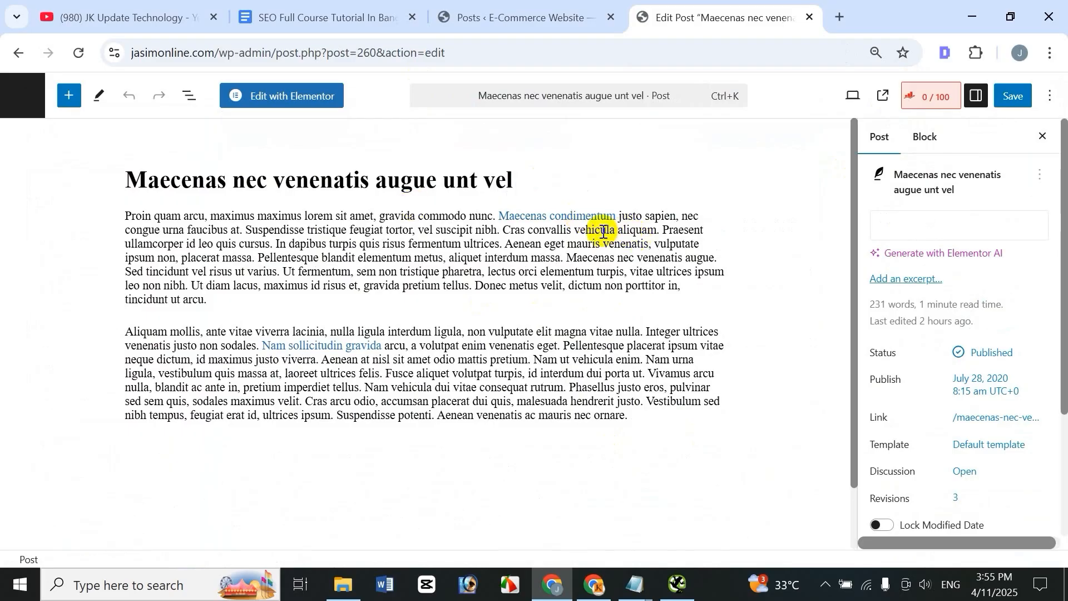
pyautogui.click(566, 216)
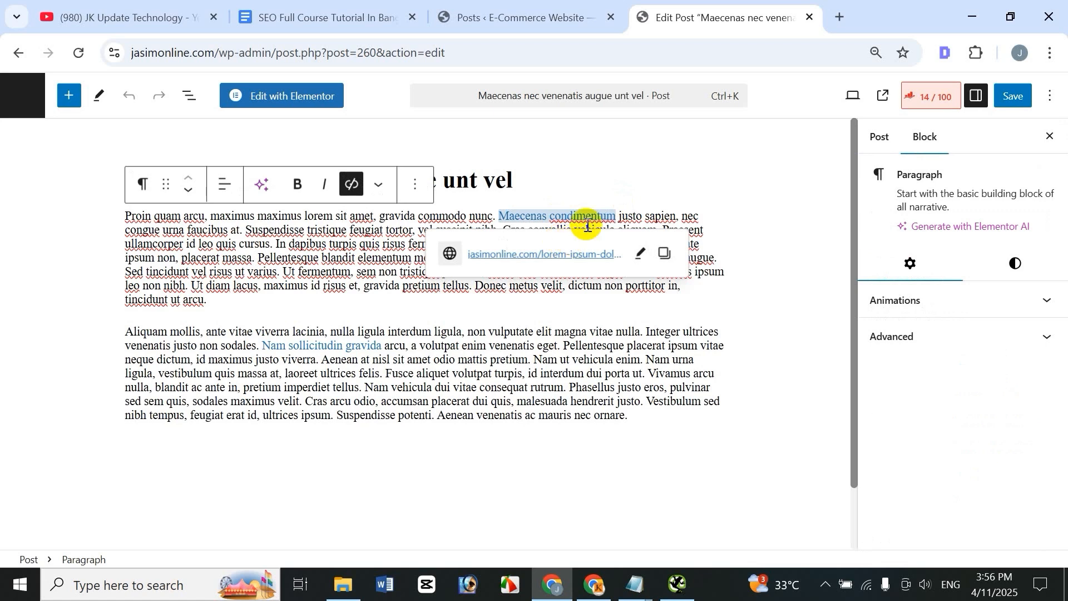
pyautogui.click(639, 257)
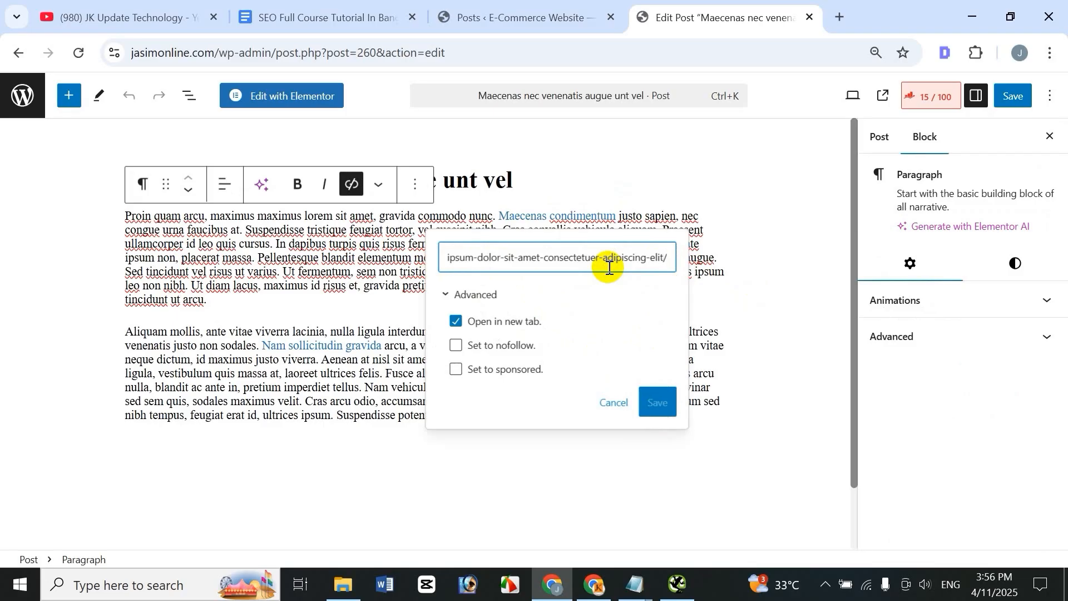
pyautogui.press('Home')
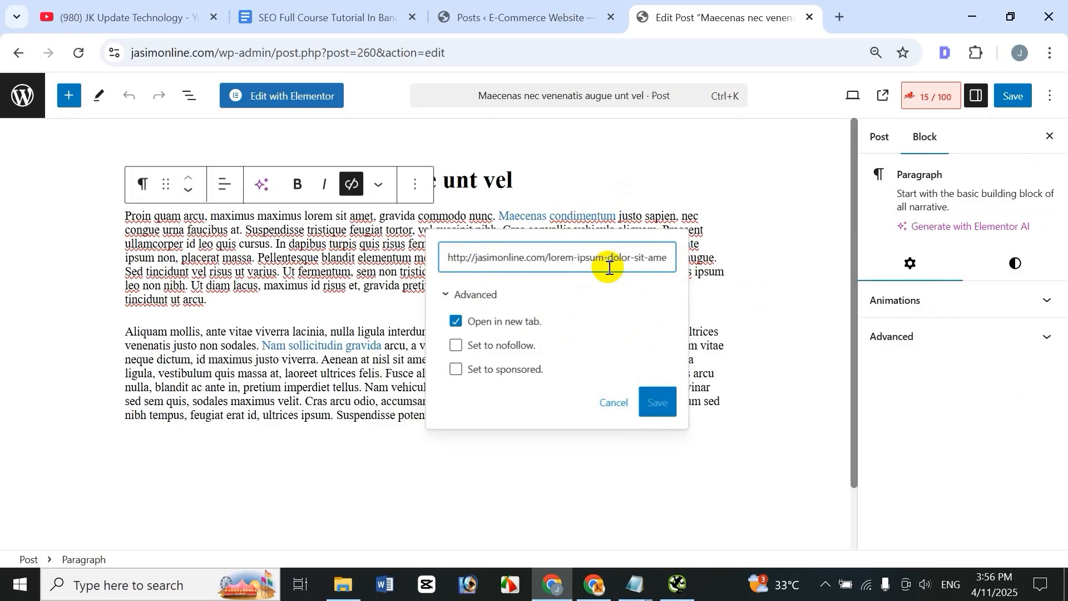
pyautogui.press('End')
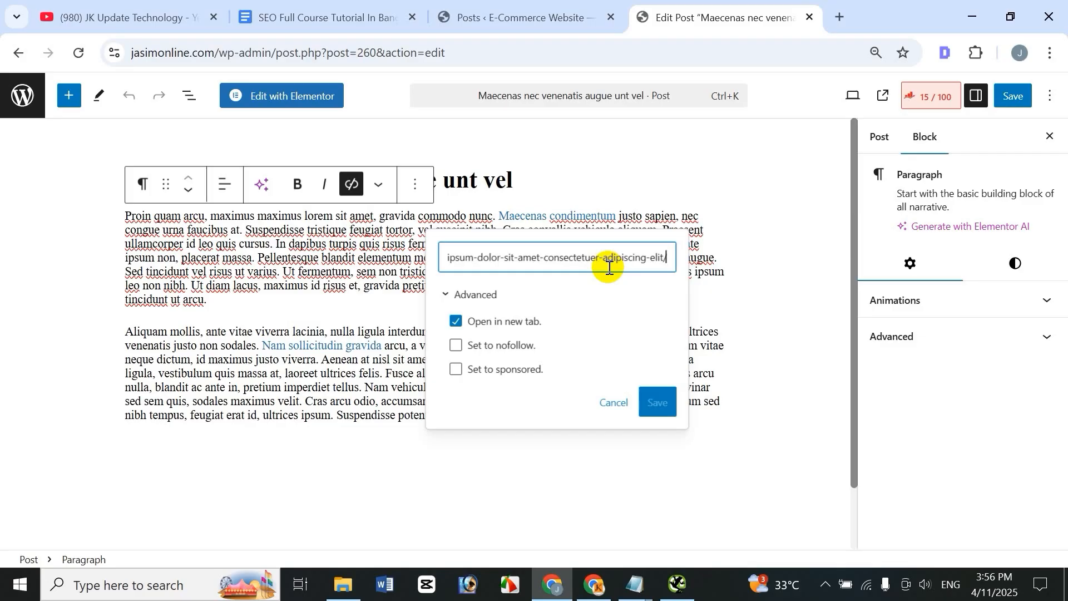
pyautogui.press('Home')
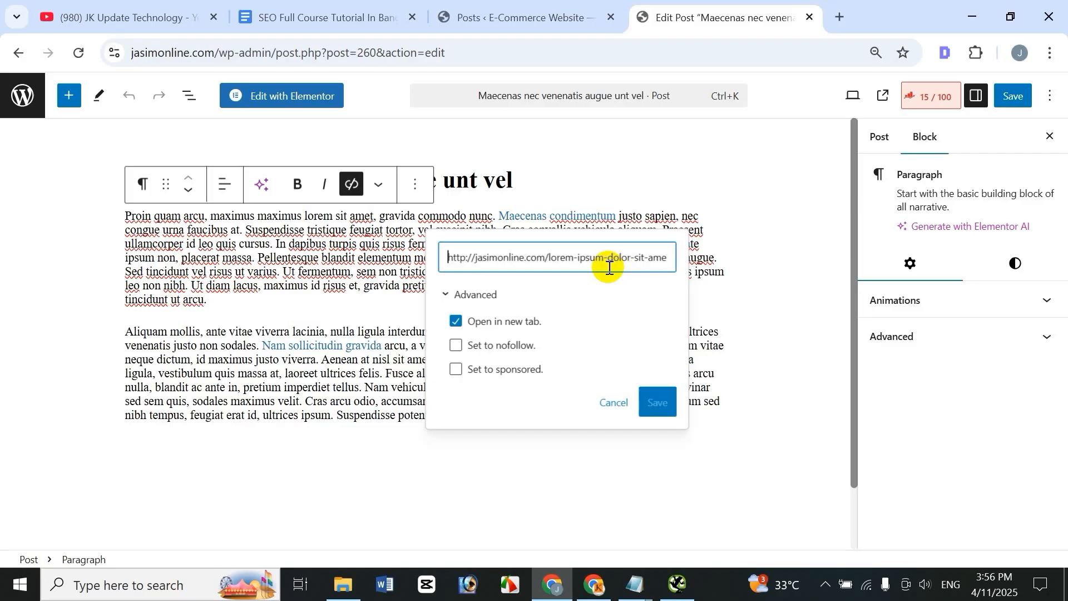
pyautogui.click(465, 257)
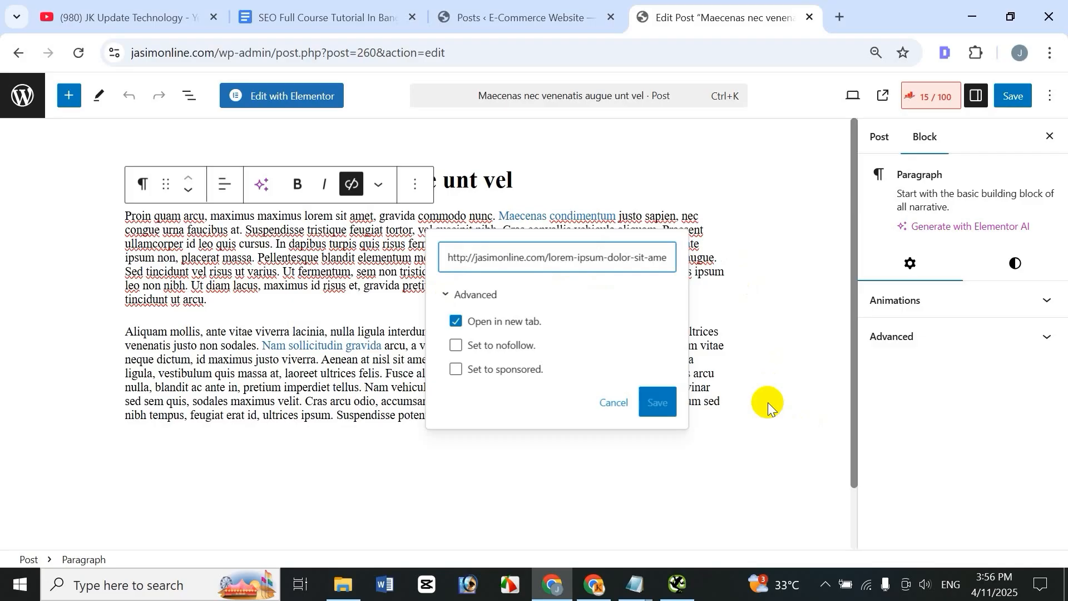
pyautogui.write('s')
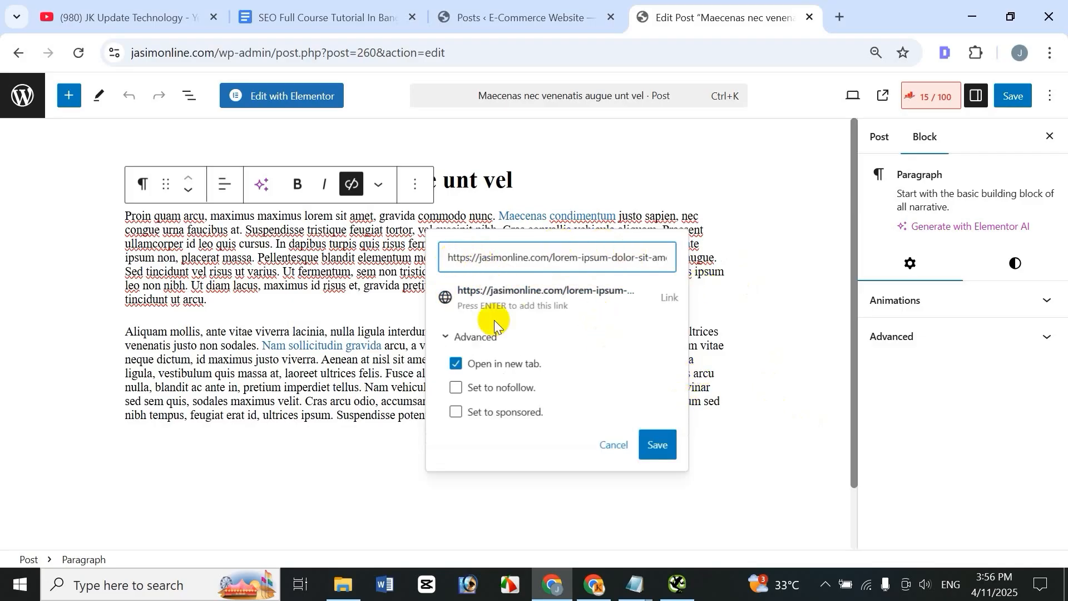
pyautogui.click(670, 450)
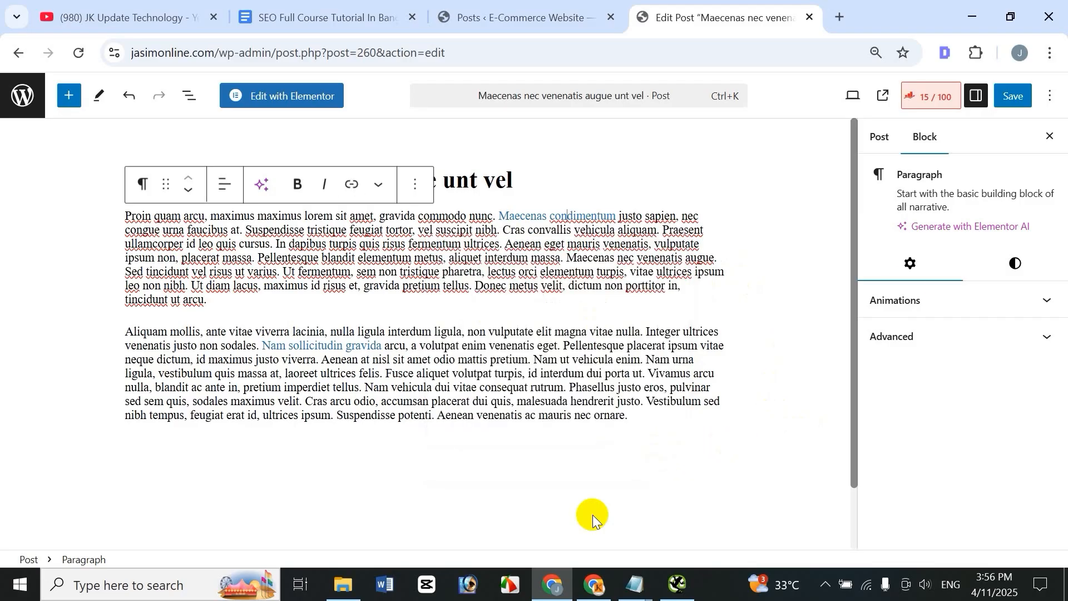
pyautogui.click(1018, 106)
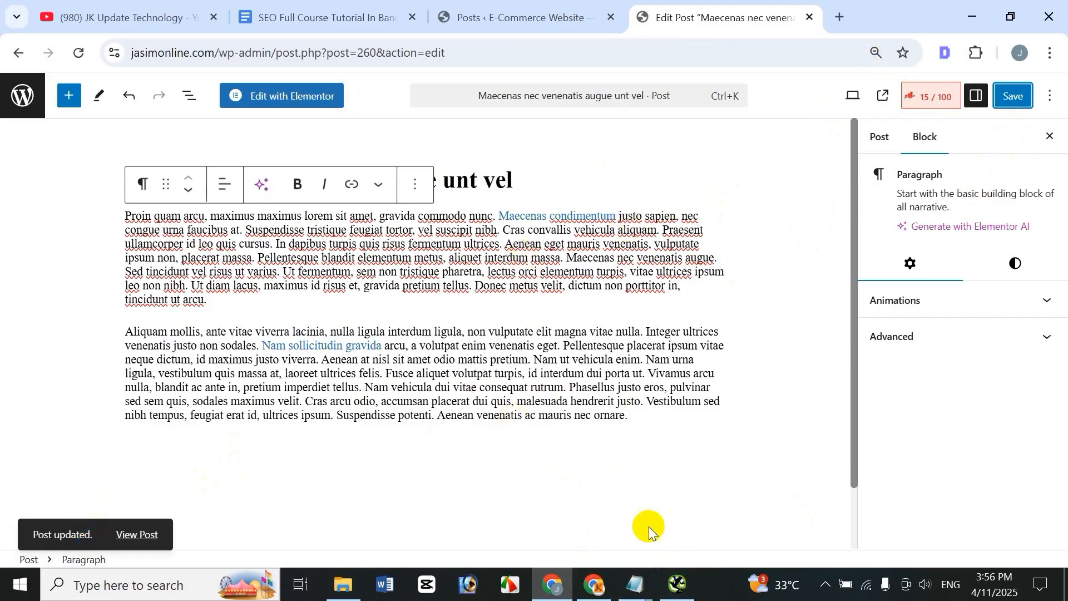
pyautogui.click(688, 587)
pyautogui.click(676, 588)
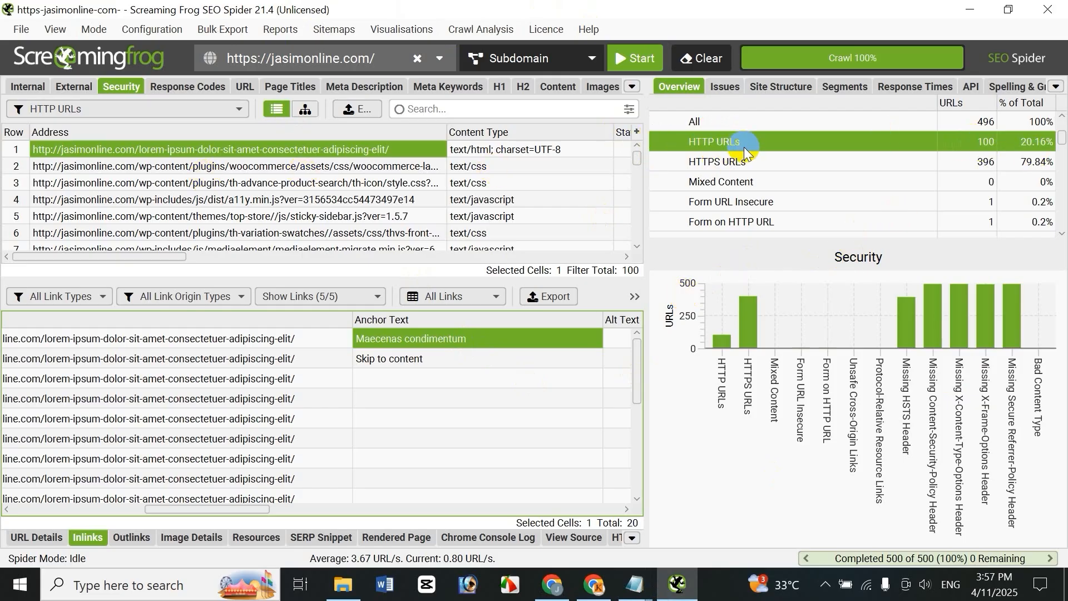
pyautogui.click(353, 149)
pyautogui.click(552, 584)
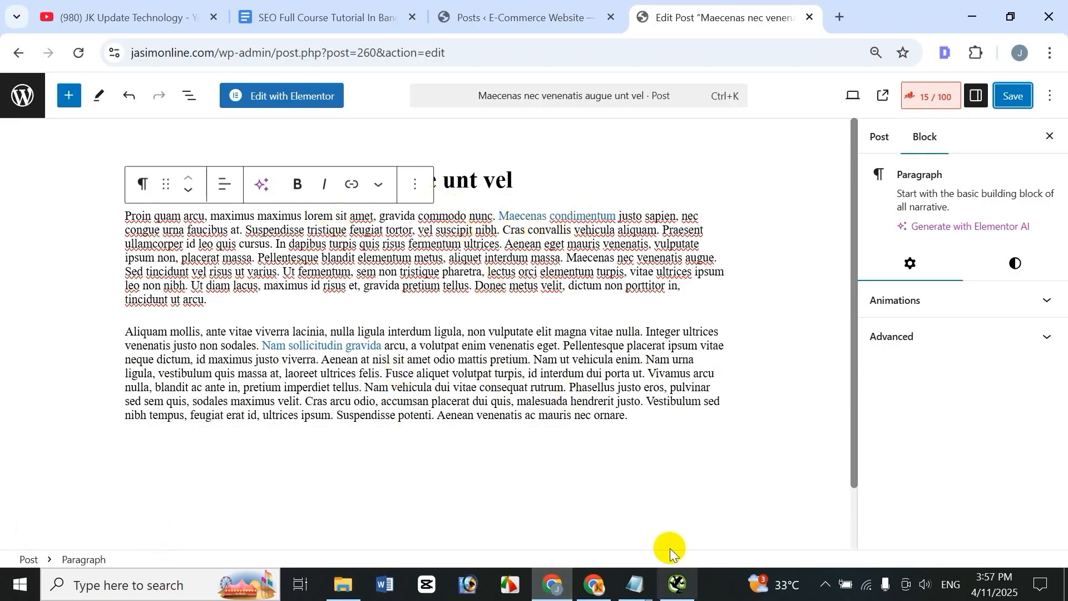
pyautogui.click(685, 592)
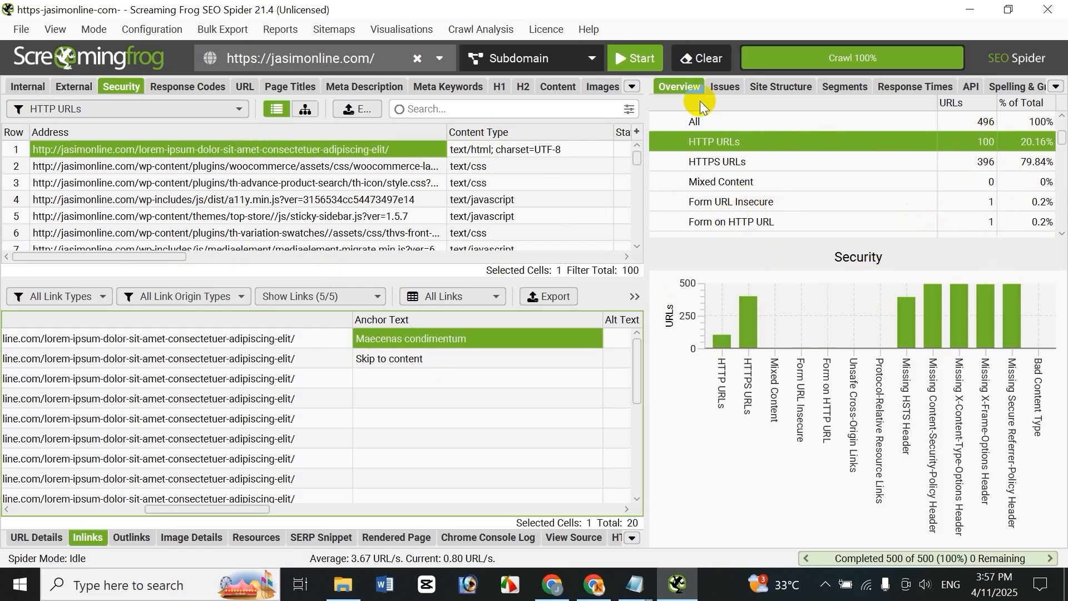
pyautogui.click(630, 55)
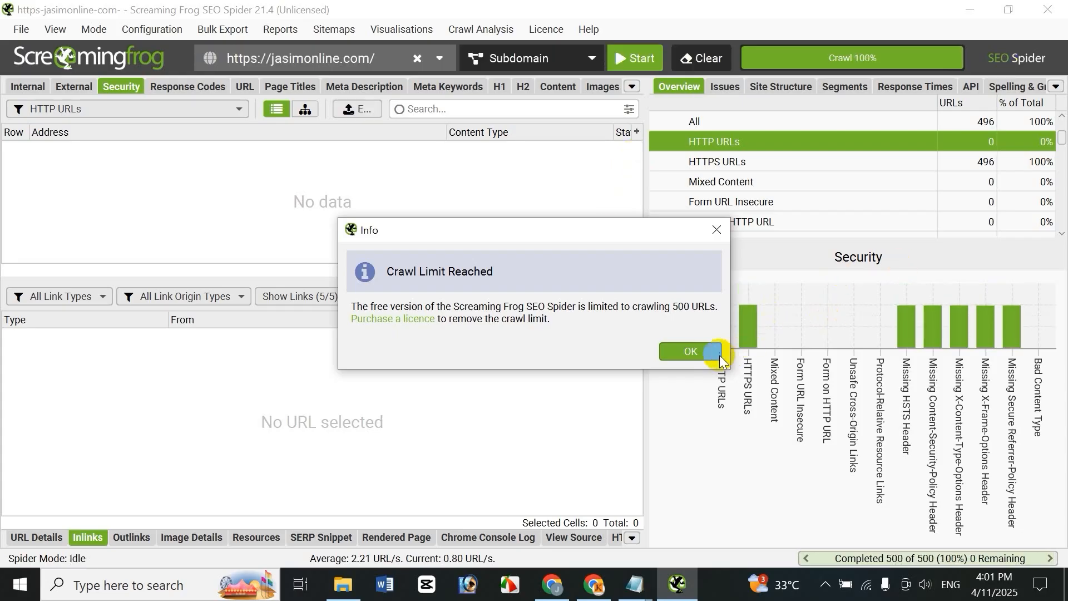
pyautogui.click(691, 351)
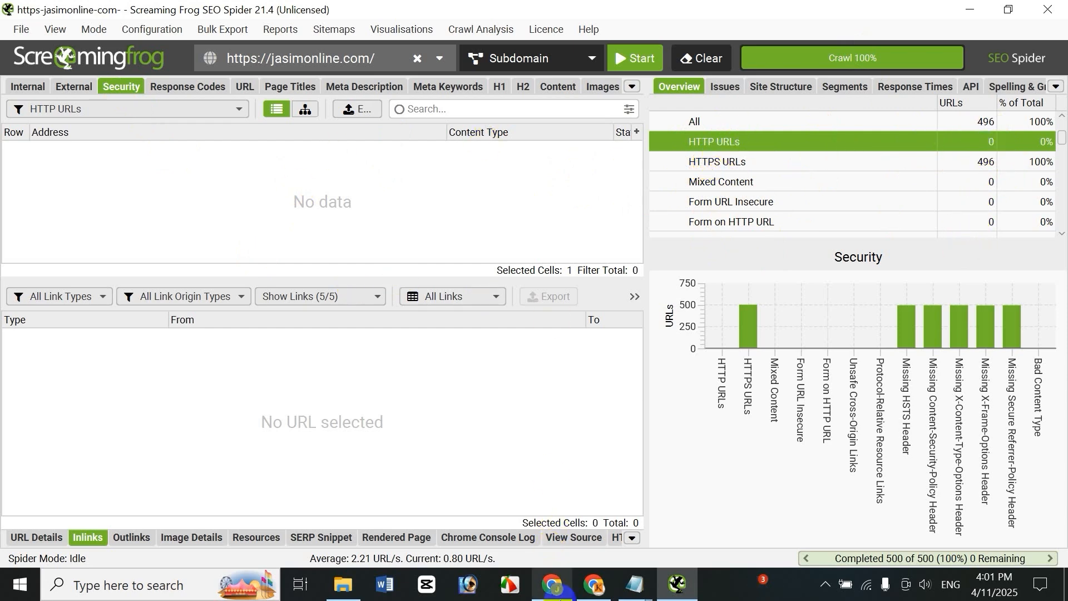
# Check the HTTP URLs entry in the new crawl's Security overview against the corrected post.
pyautogui.click(556, 597)
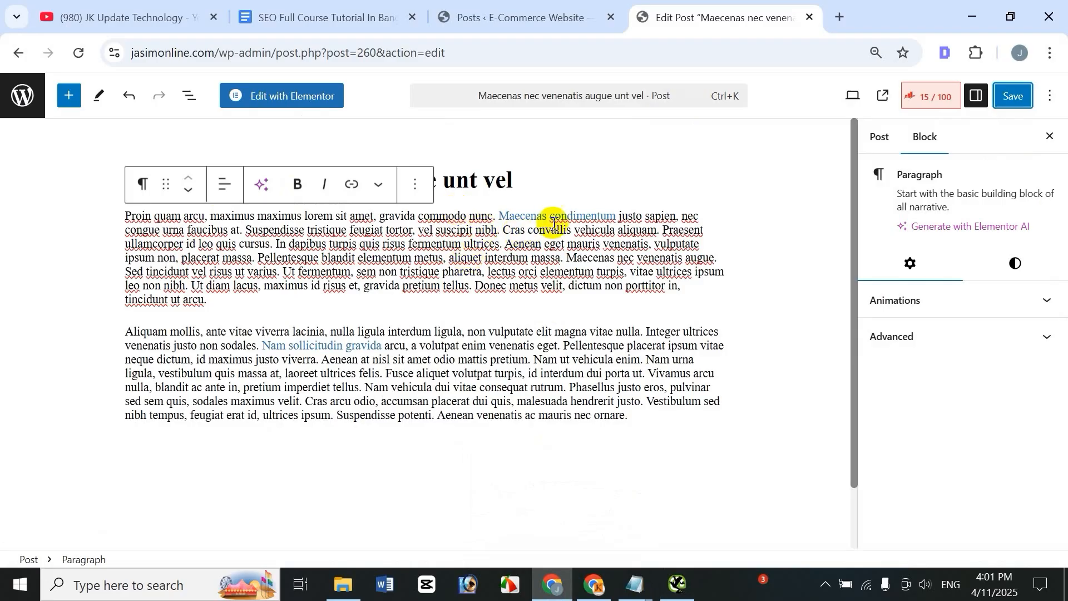
pyautogui.click(677, 584)
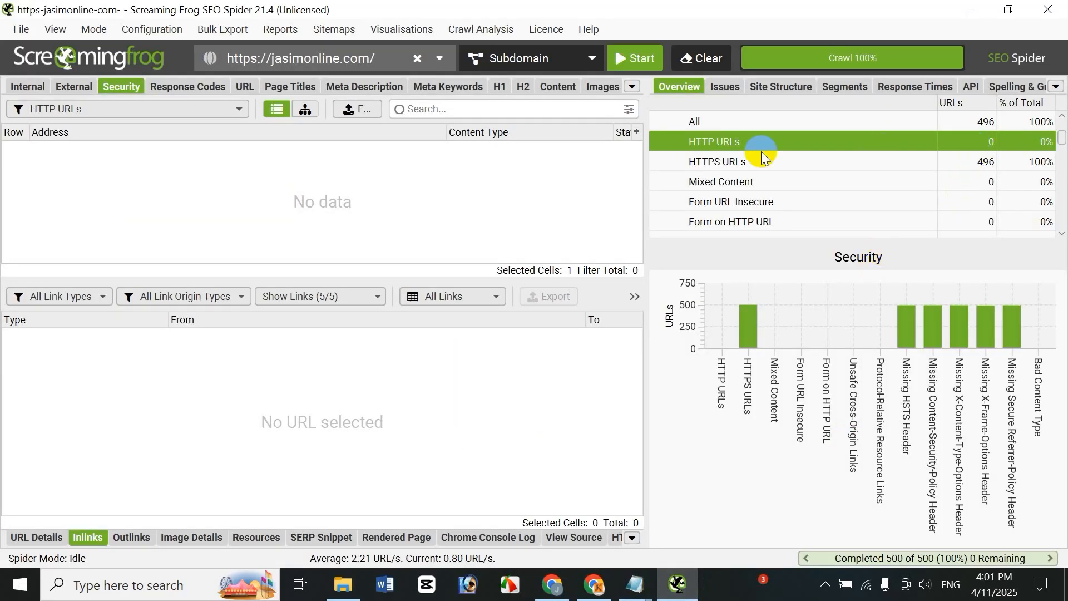
pyautogui.click(958, 145)
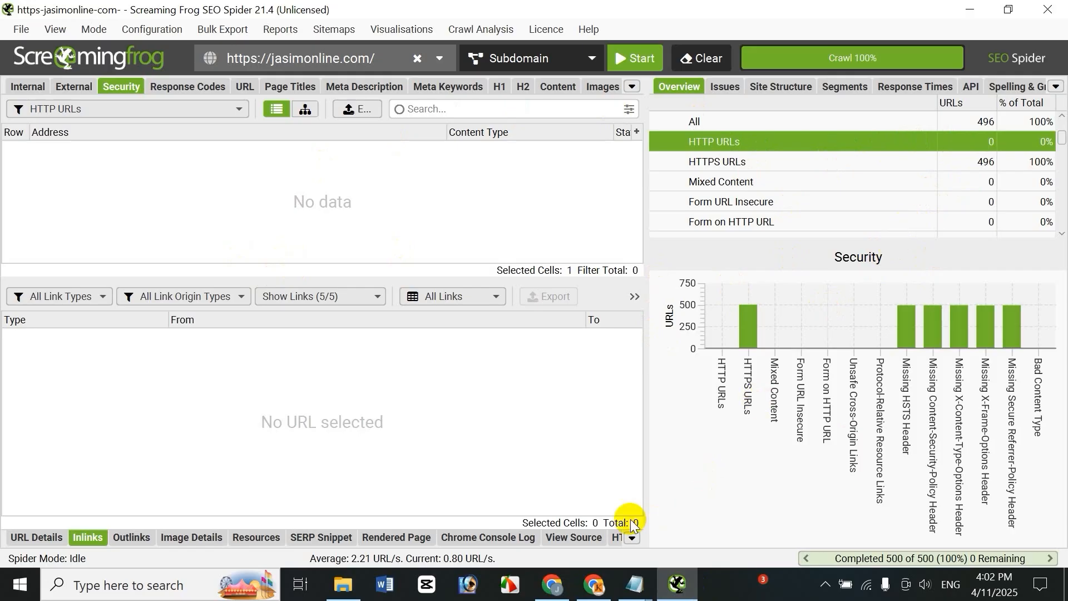
# Switch to Chrome and review the start of the Security Issues in Technical SEO Audit document in Google Docs.
pyautogui.click(548, 596)
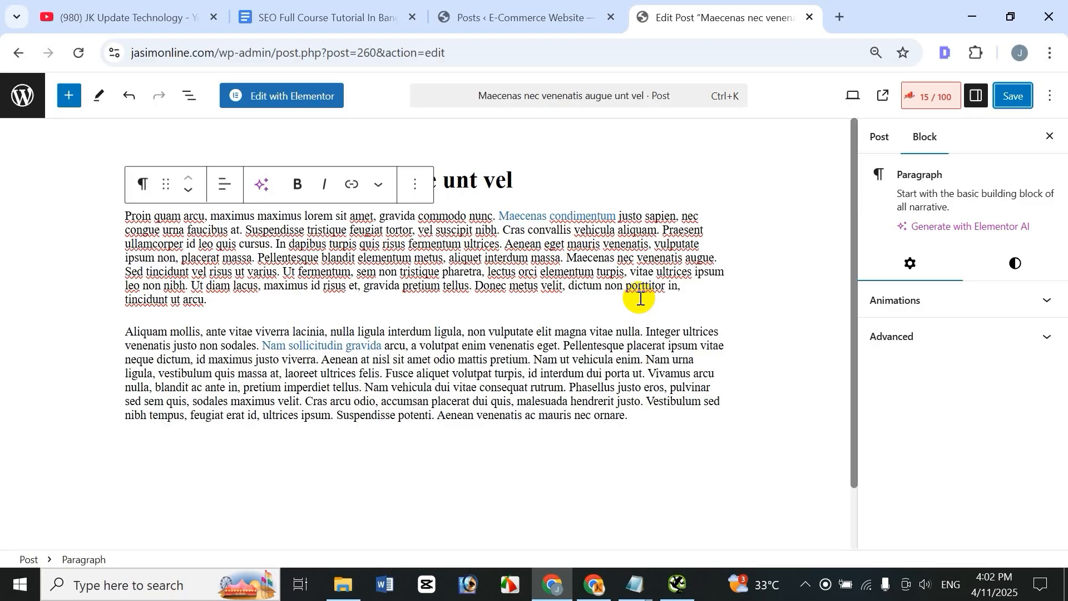
pyautogui.click(334, 12)
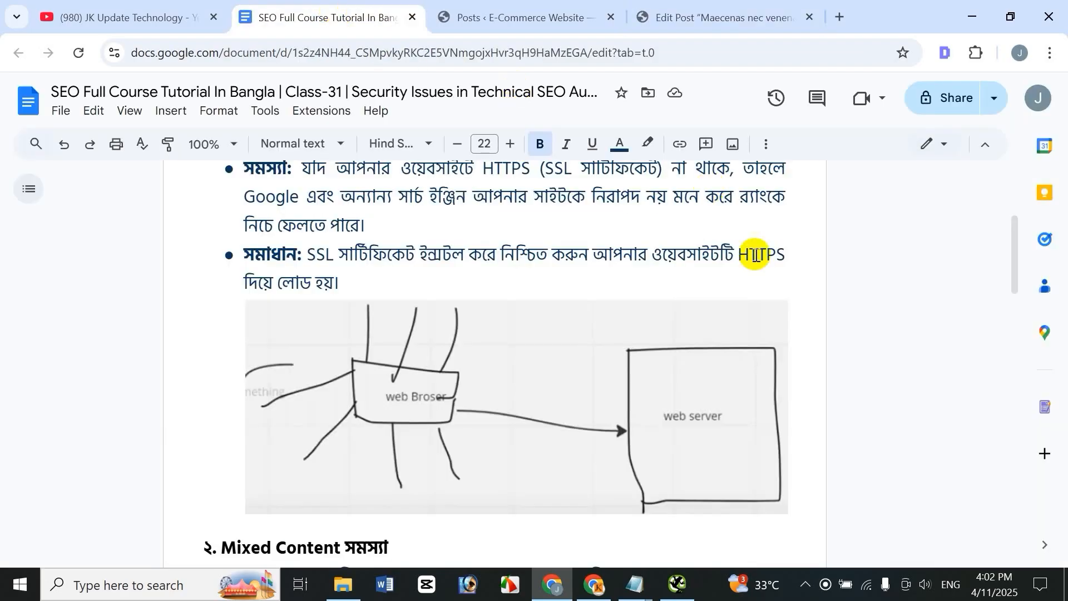
pyautogui.scroll(5, 846, 226)
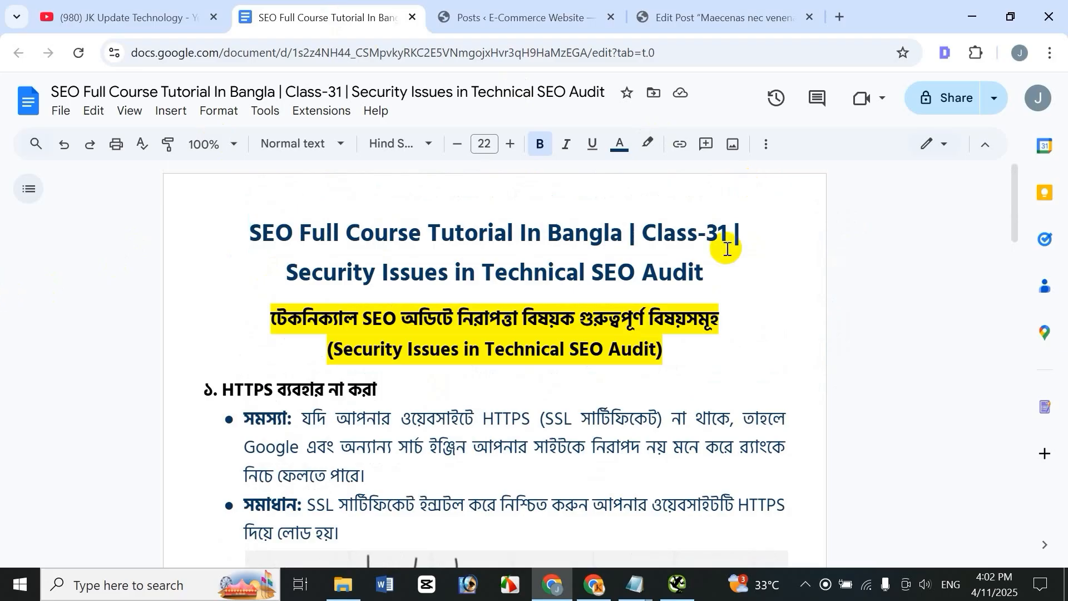
pyautogui.scroll(-7, 900, 309)
pyautogui.scroll(7, 899, 310)
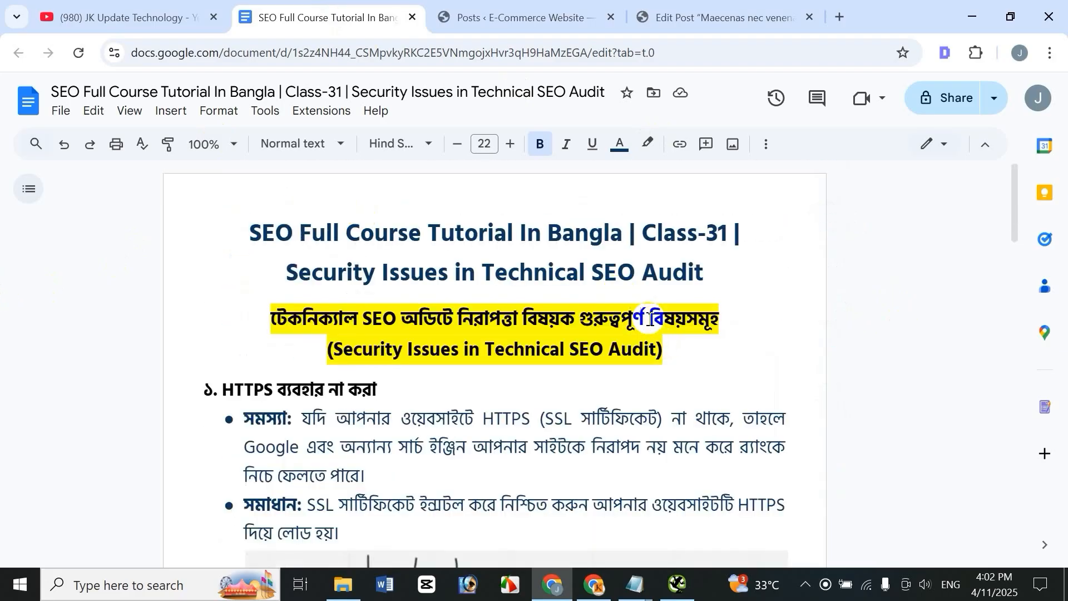
pyautogui.click(690, 585)
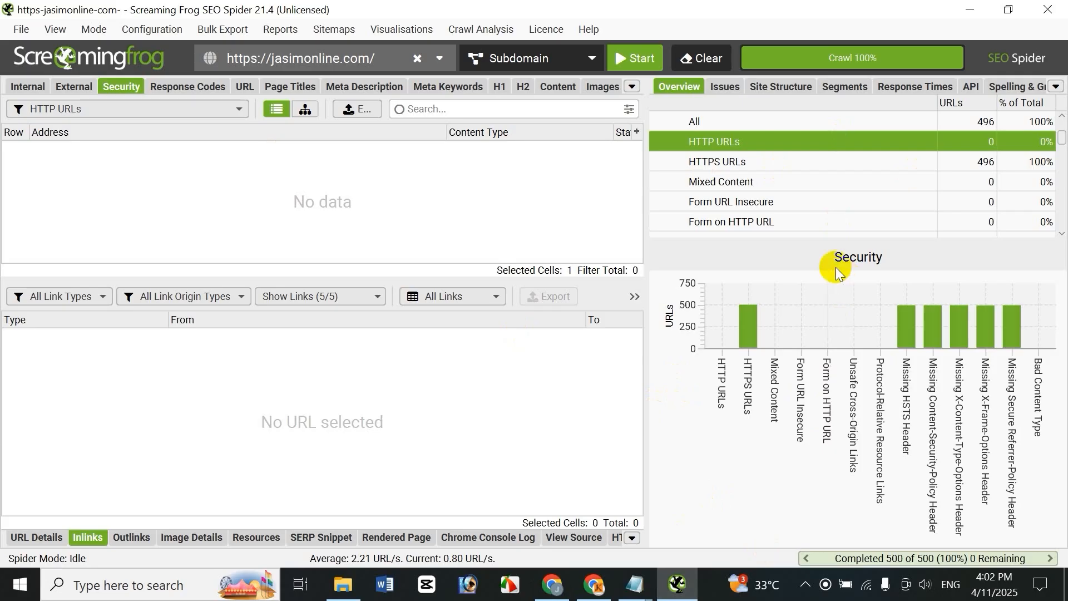
pyautogui.click(551, 584)
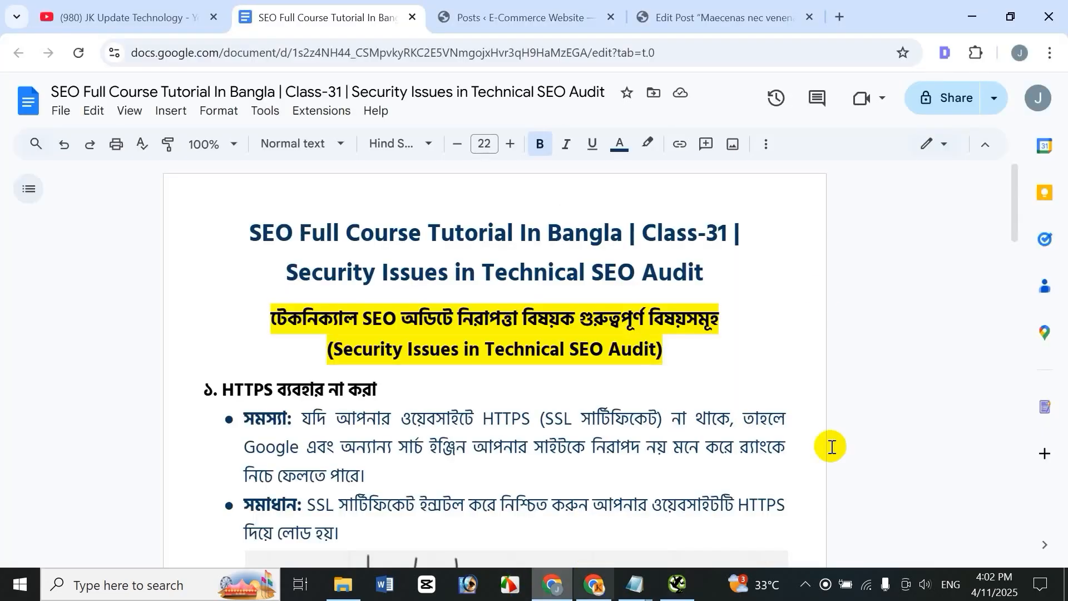
pyautogui.click(712, 17)
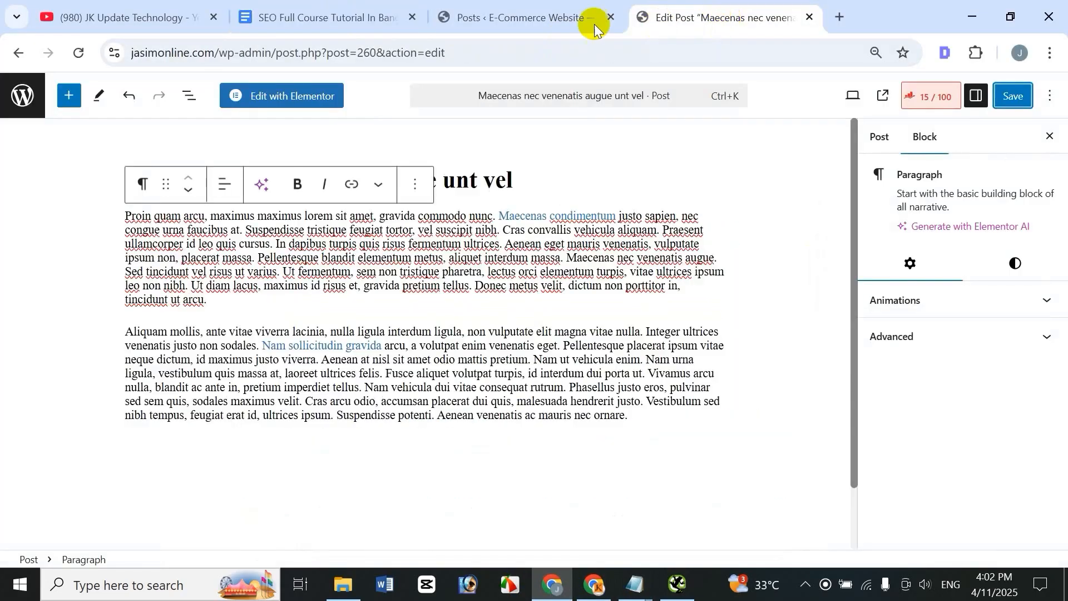
pyautogui.click(590, 19)
pyautogui.click(715, 19)
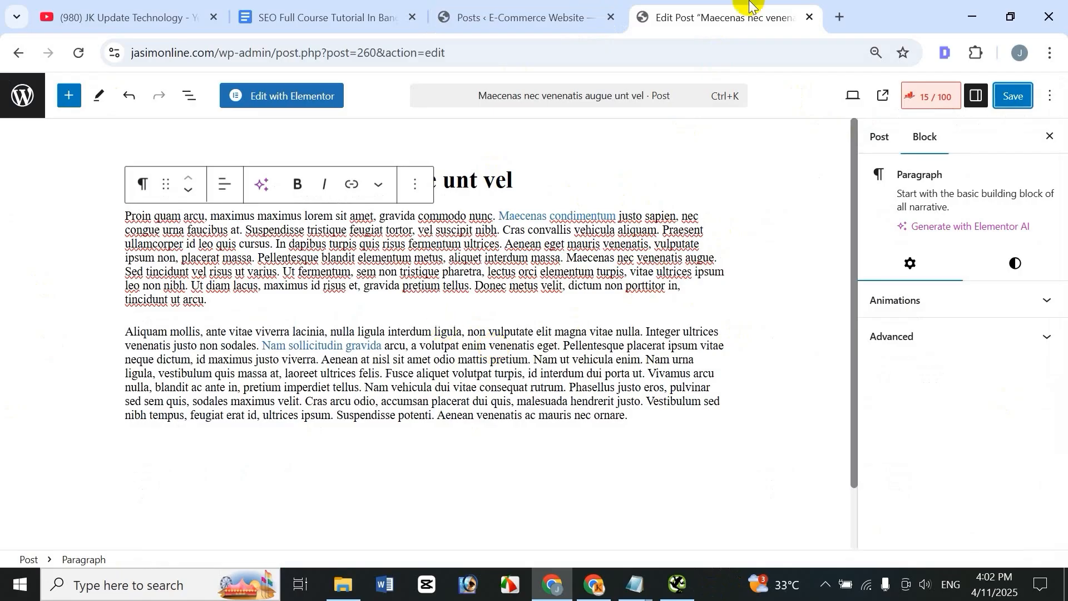
# Create a blank Google Sheets spreadsheet in a new browser tab from sheets.new.
pyautogui.click(840, 18)
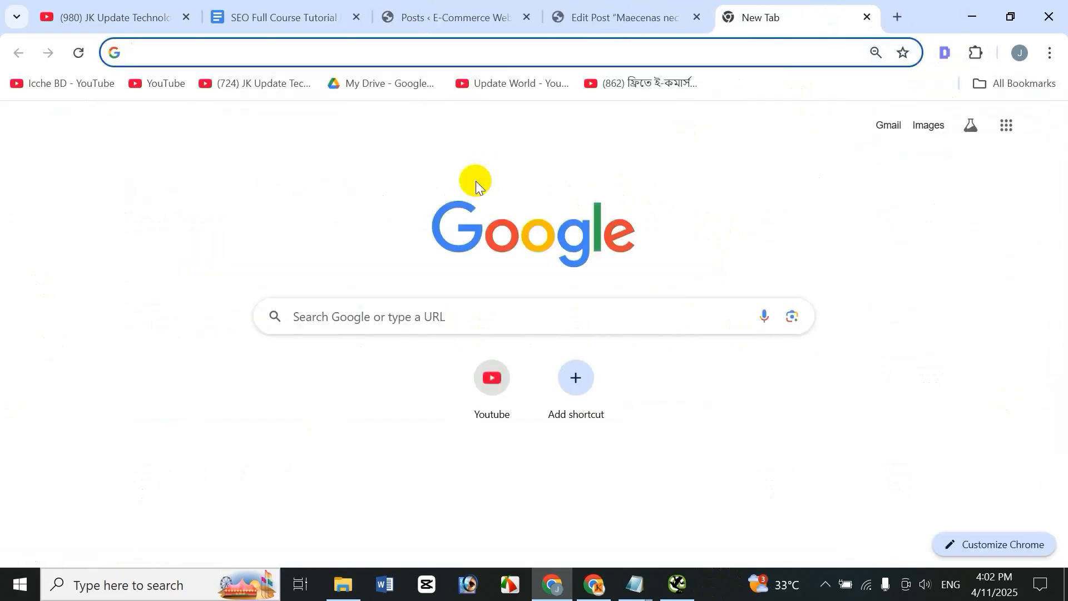
pyautogui.write('sheets.new')
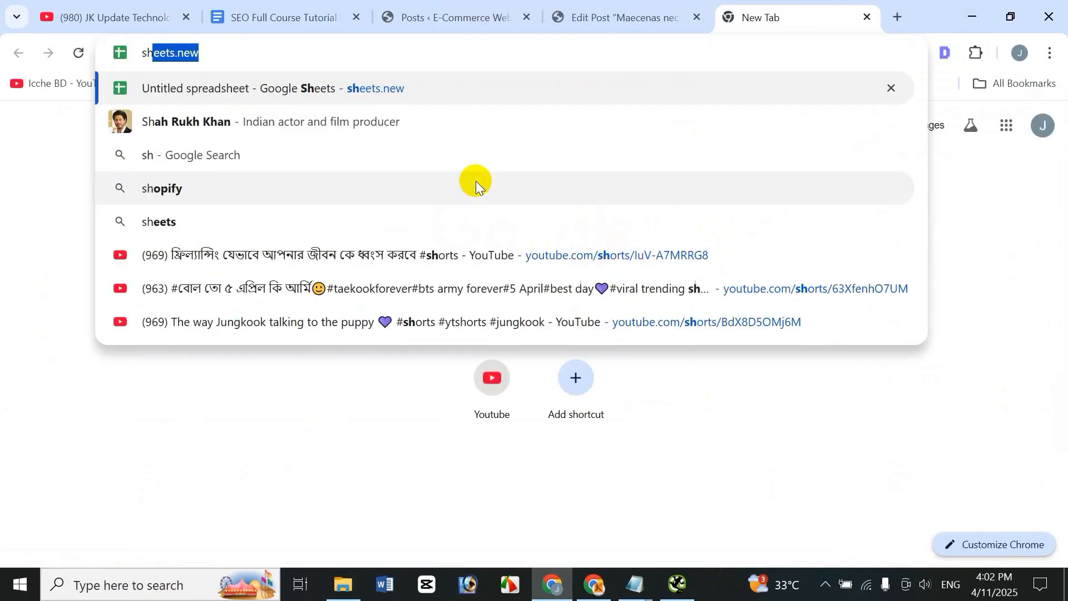
pyautogui.press('Right')
pyautogui.press('Return')
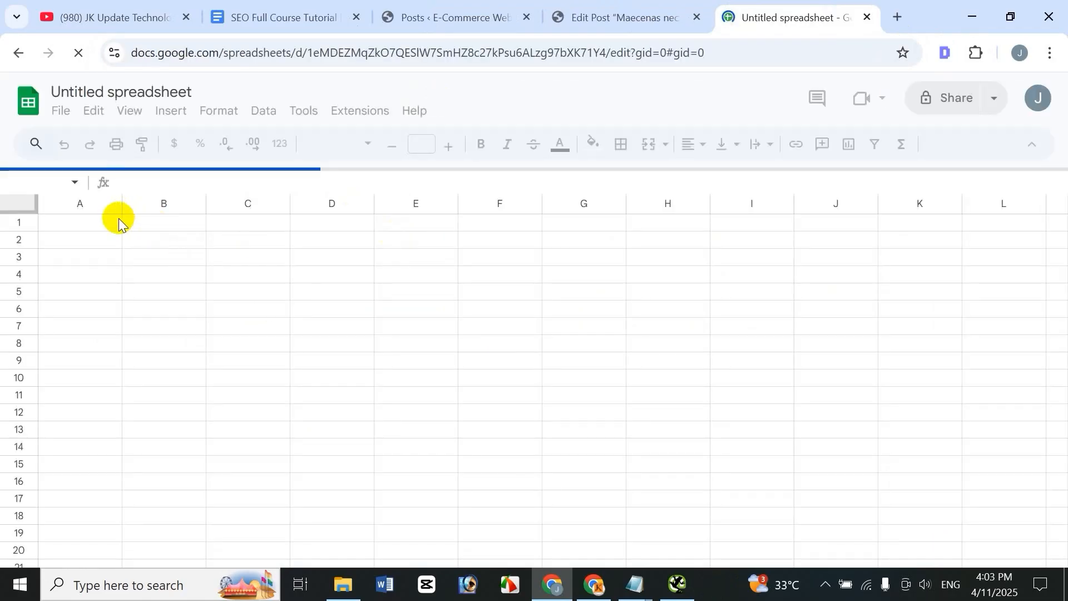
pyautogui.click(677, 584)
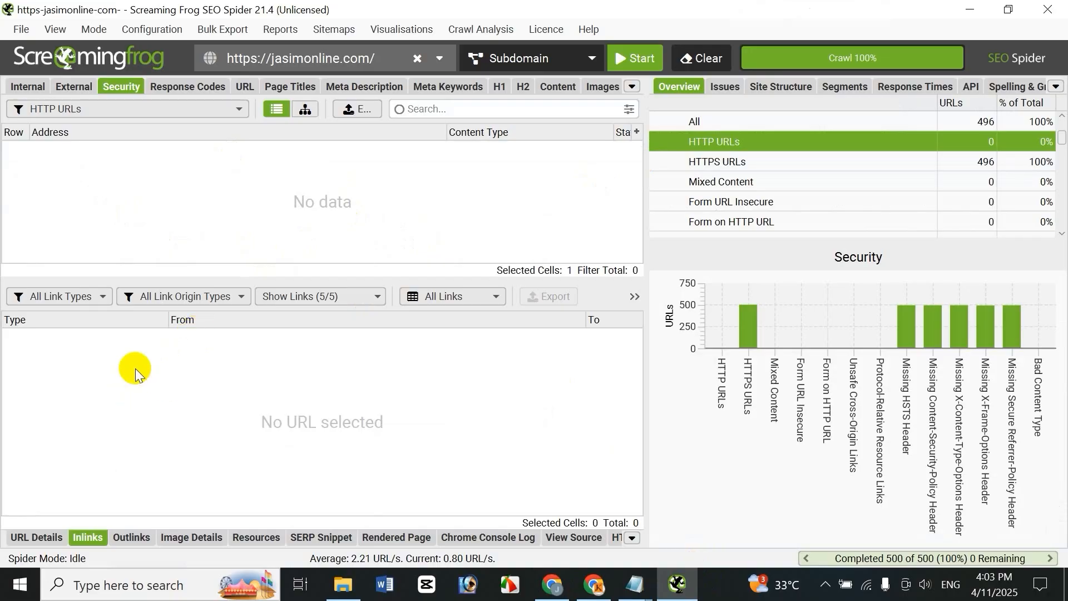
pyautogui.click(552, 584)
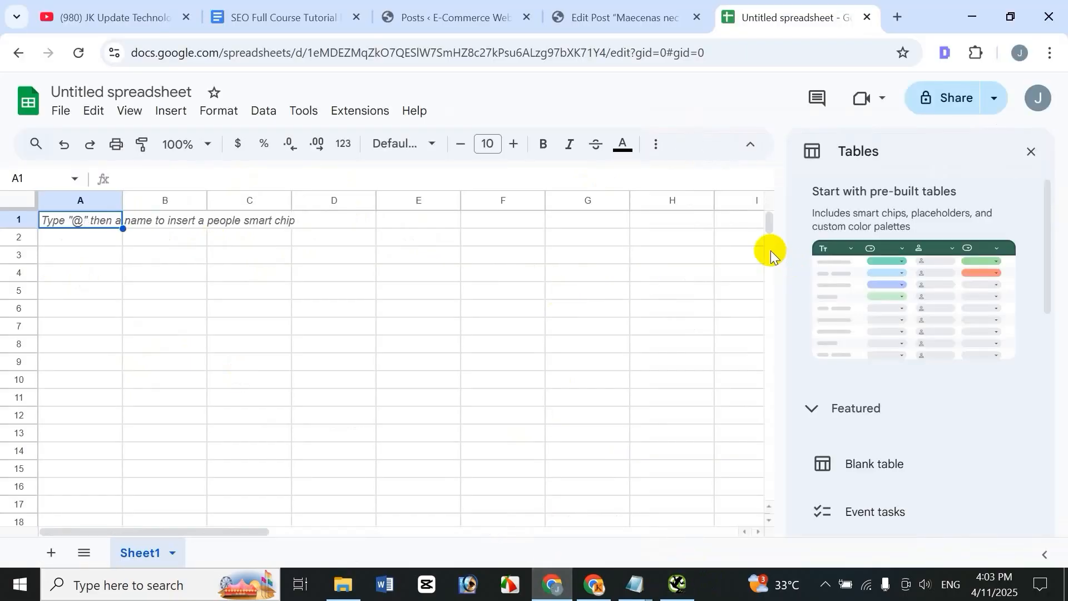
# Close the pre-built Tables suggestions in the new spreadsheet to leave the full blank grid.
pyautogui.click(1032, 152)
pyautogui.click(872, 224)
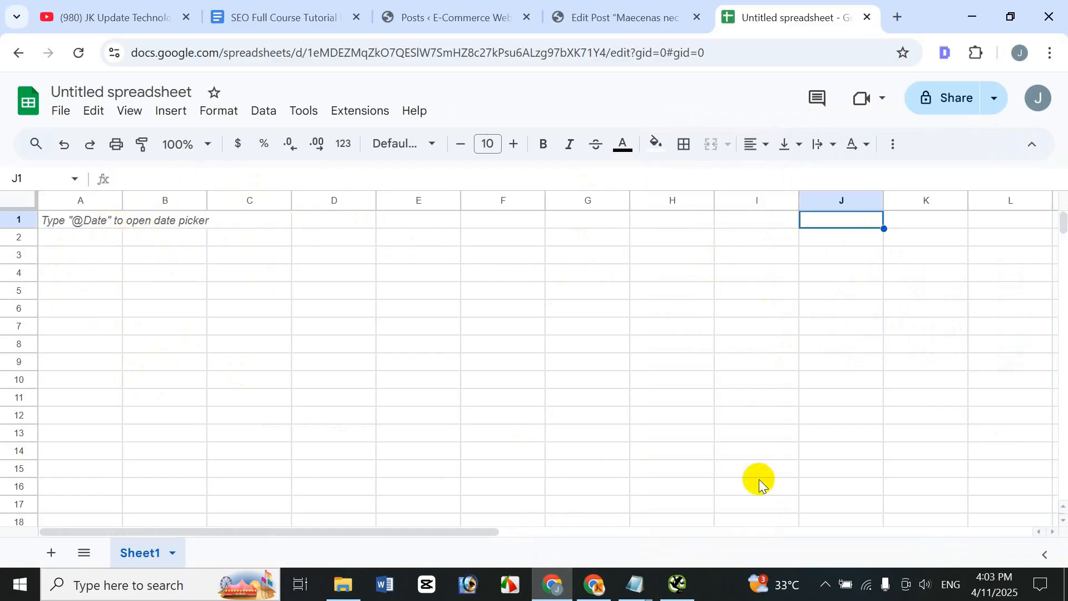
pyautogui.click(84, 225)
pyautogui.click(215, 225)
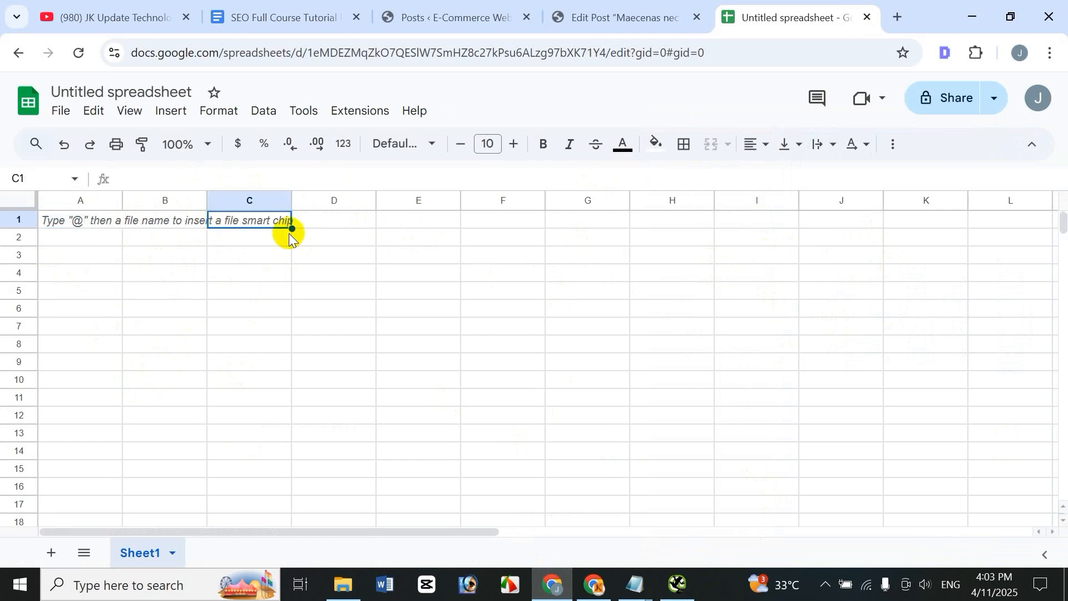
pyautogui.click(336, 233)
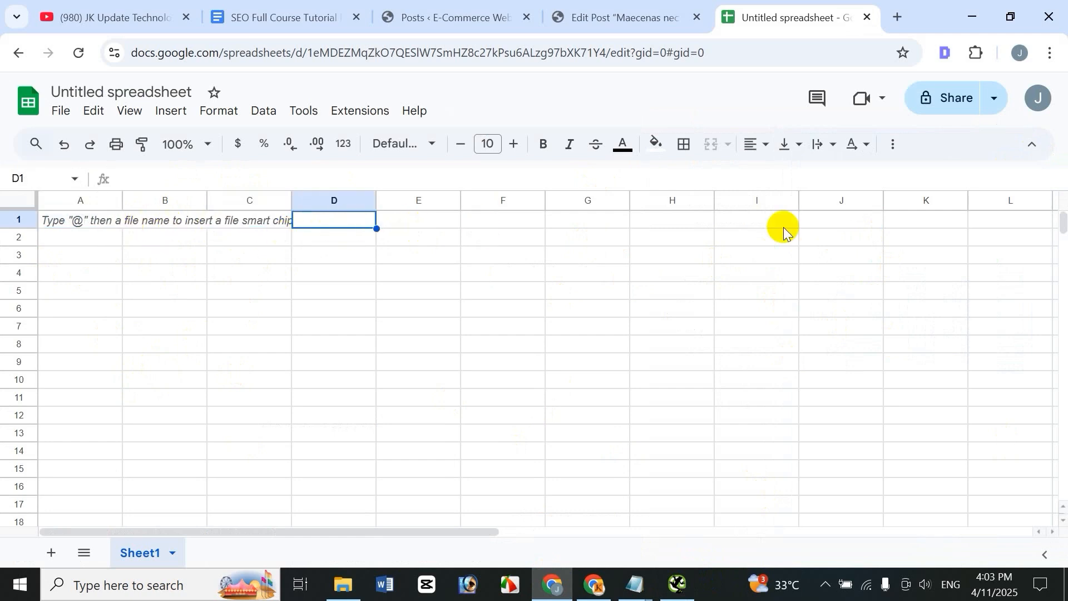
pyautogui.click(747, 221)
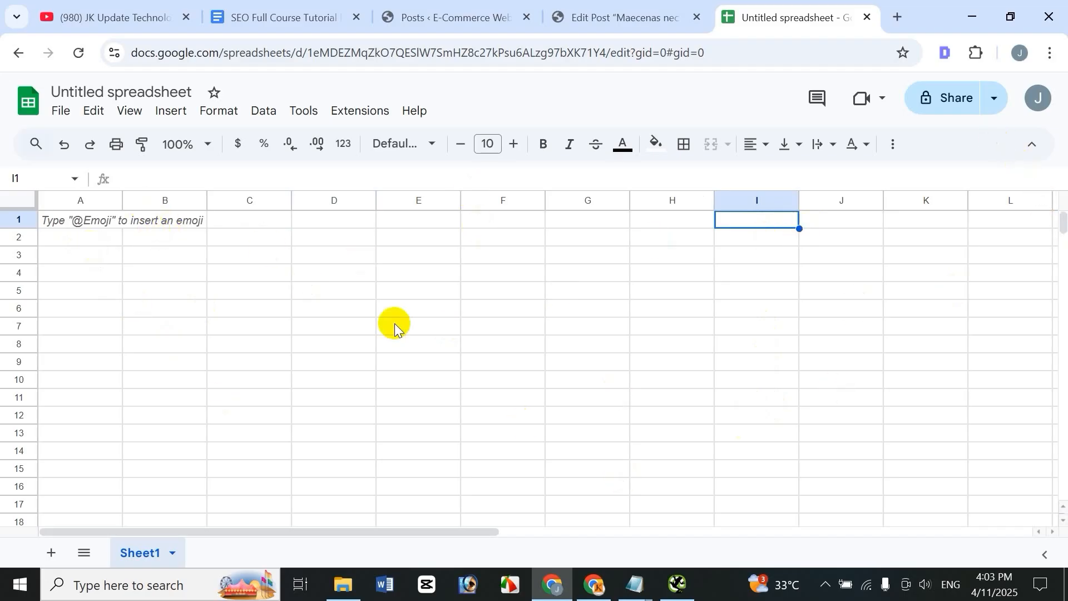
# Switch to Screaming Frog to view the HTTP URLs entry in the Security overview, and return to the blank spreadsheet in Chrome.
pyautogui.click(678, 584)
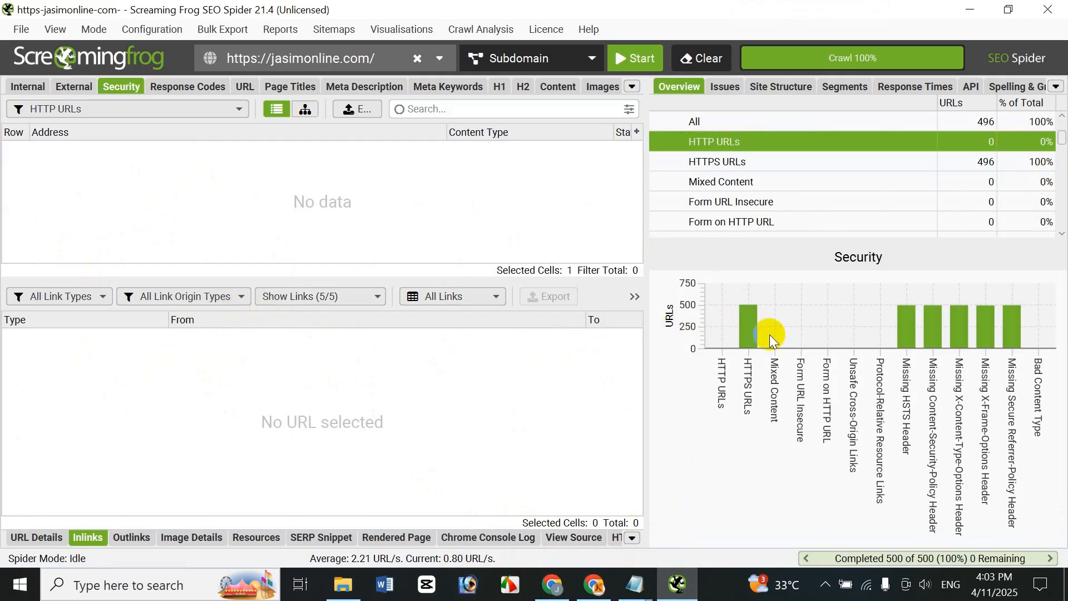
pyautogui.click(553, 584)
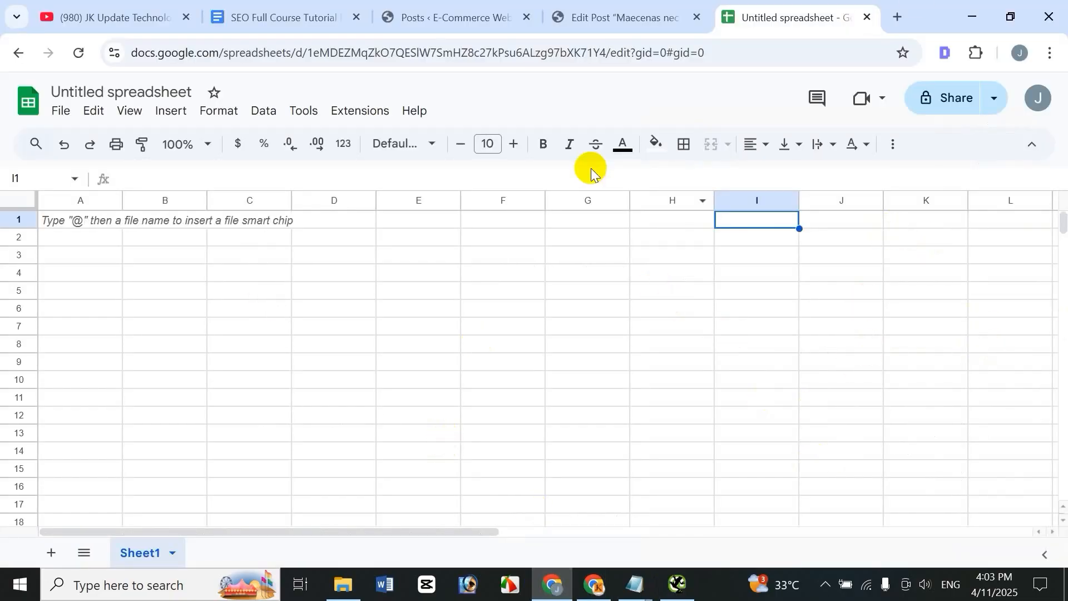
pyautogui.click(115, 89)
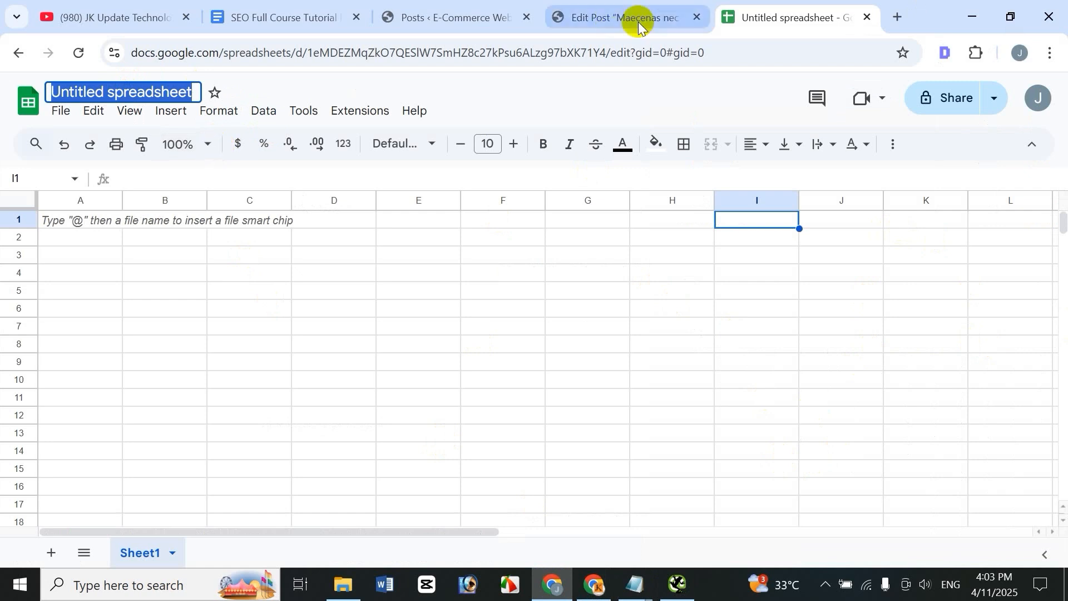
pyautogui.click(576, 330)
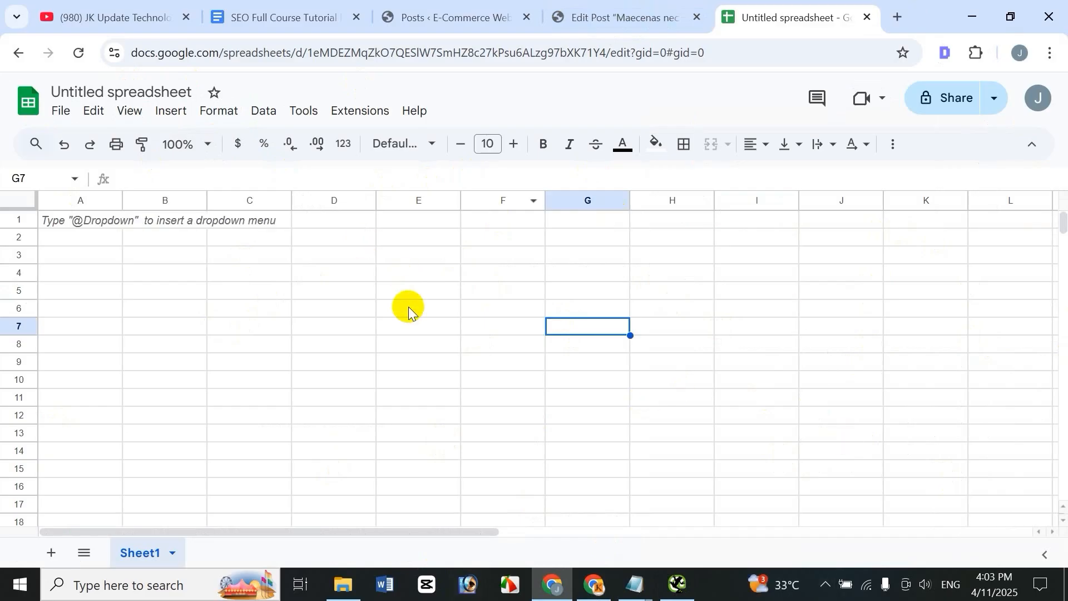
# Enter the column headers "from" in cell A1 and "to" in cell B1.
pyautogui.click(96, 224)
pyautogui.write('from')
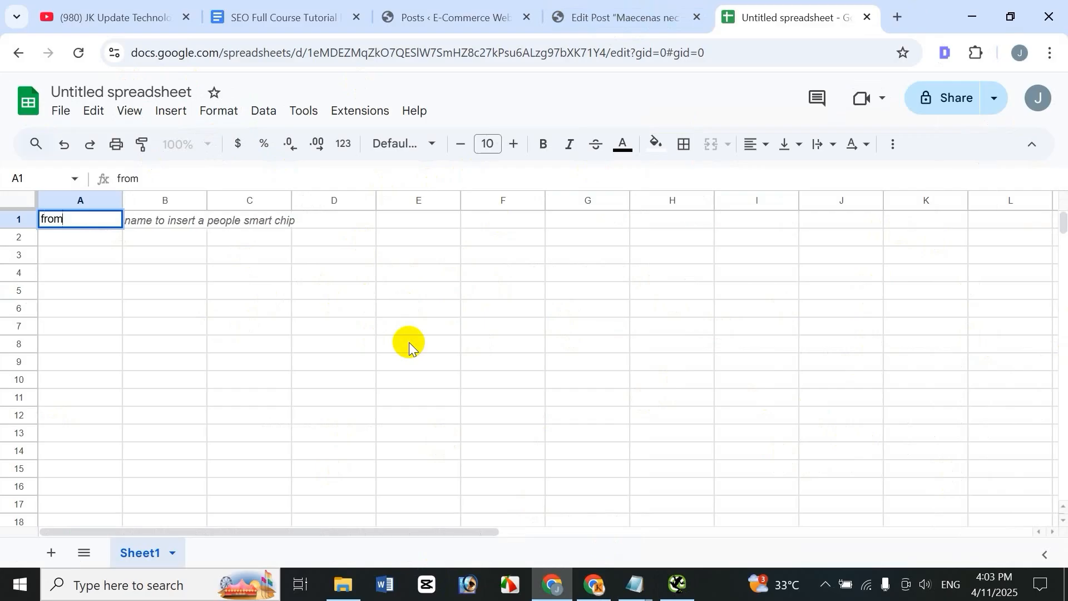
pyautogui.click(220, 268)
pyautogui.click(153, 224)
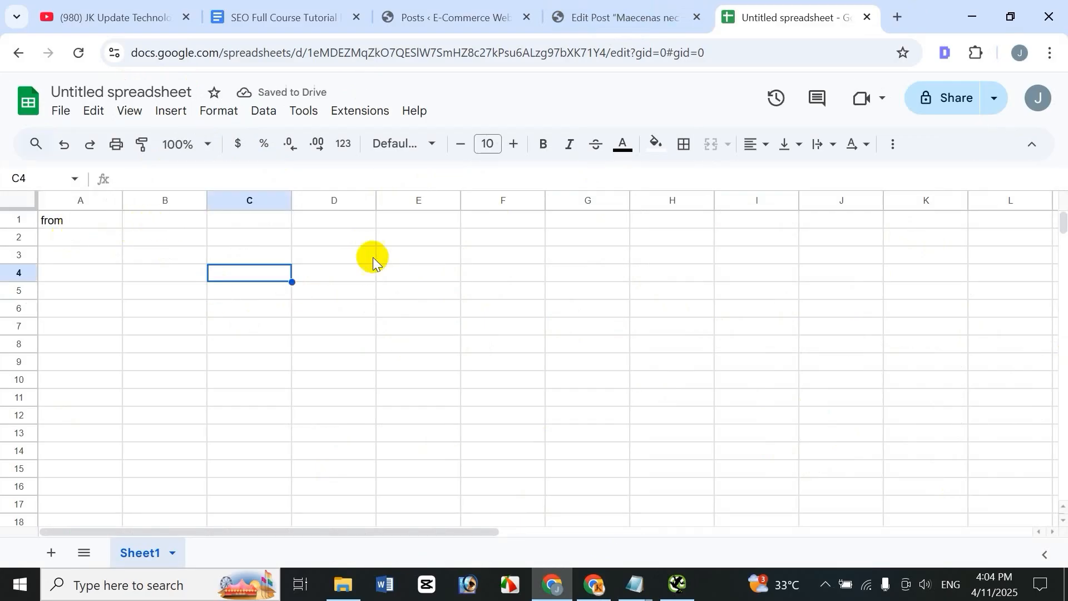
pyautogui.write('to')
pyautogui.click(480, 253)
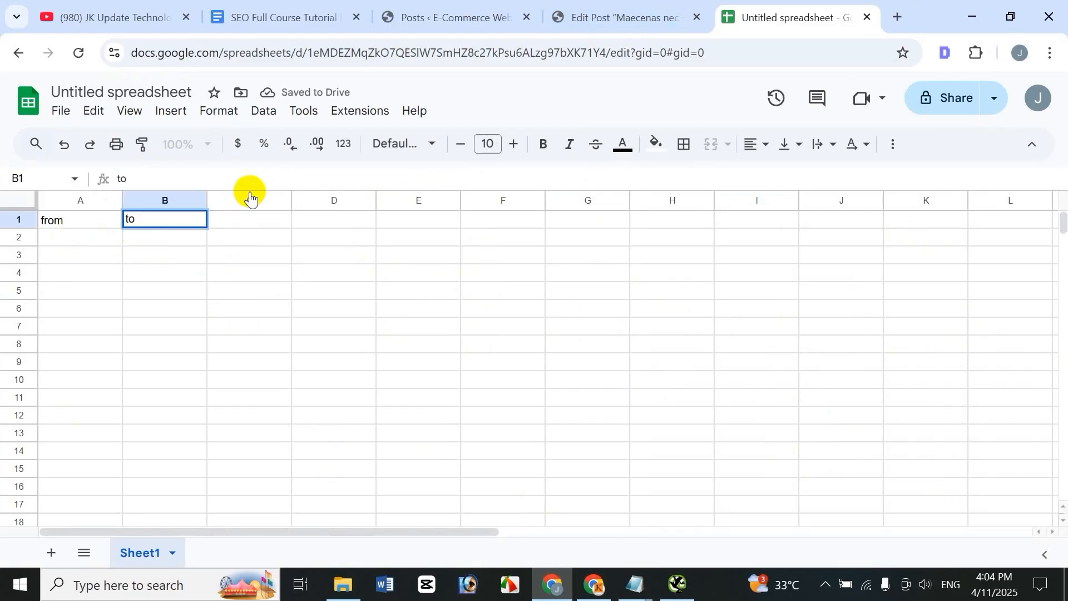
pyautogui.click(98, 234)
pyautogui.click(160, 236)
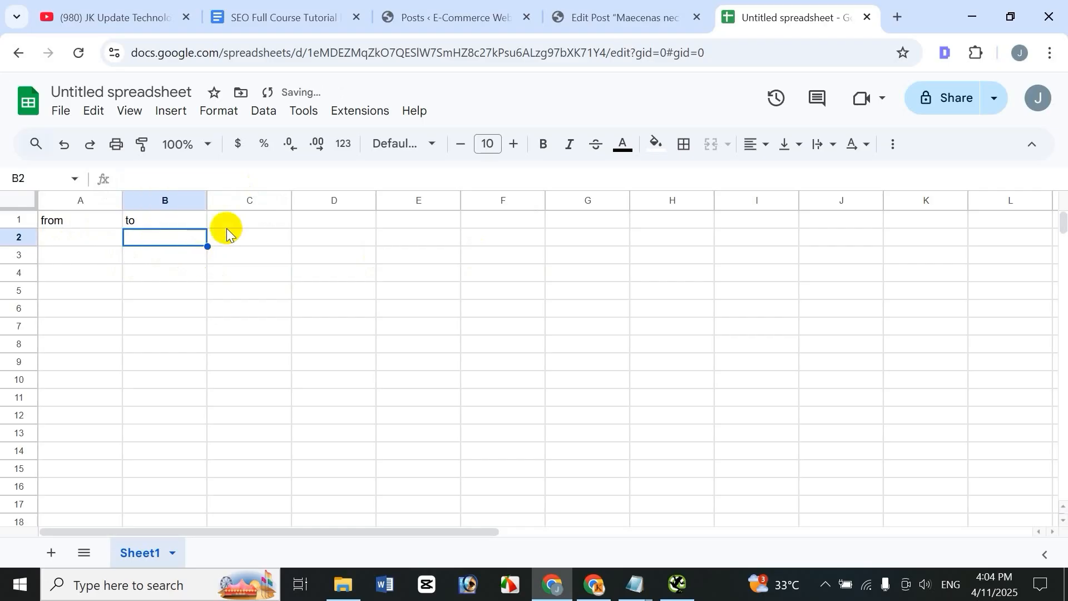
# Add the column headers "anchortext" in cell C1 and "status" in cell D1.
pyautogui.click(231, 222)
pyautogui.write('ancho')
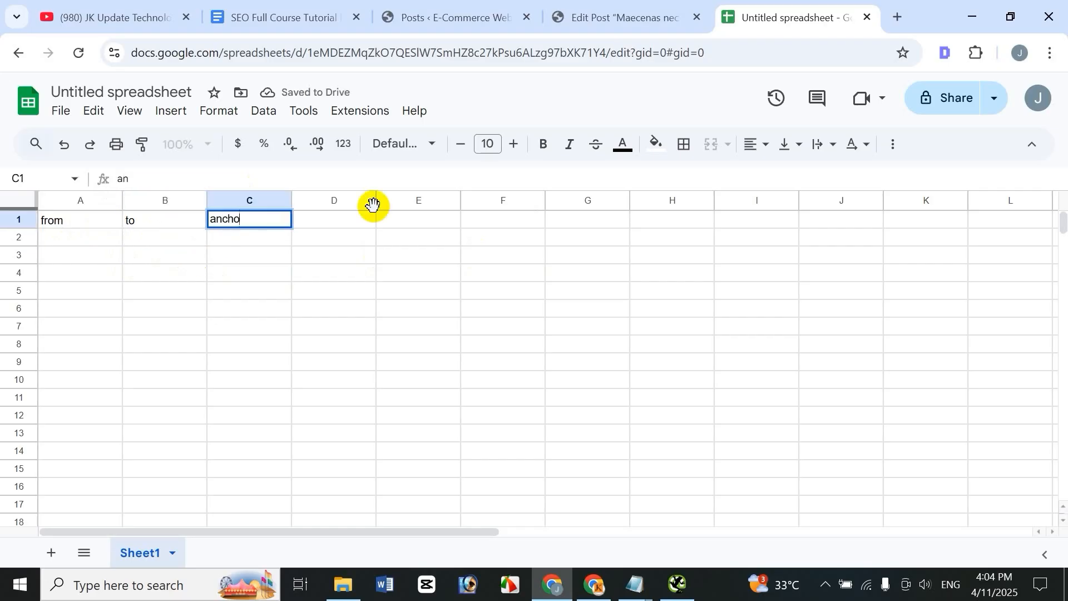
pyautogui.write('rtext')
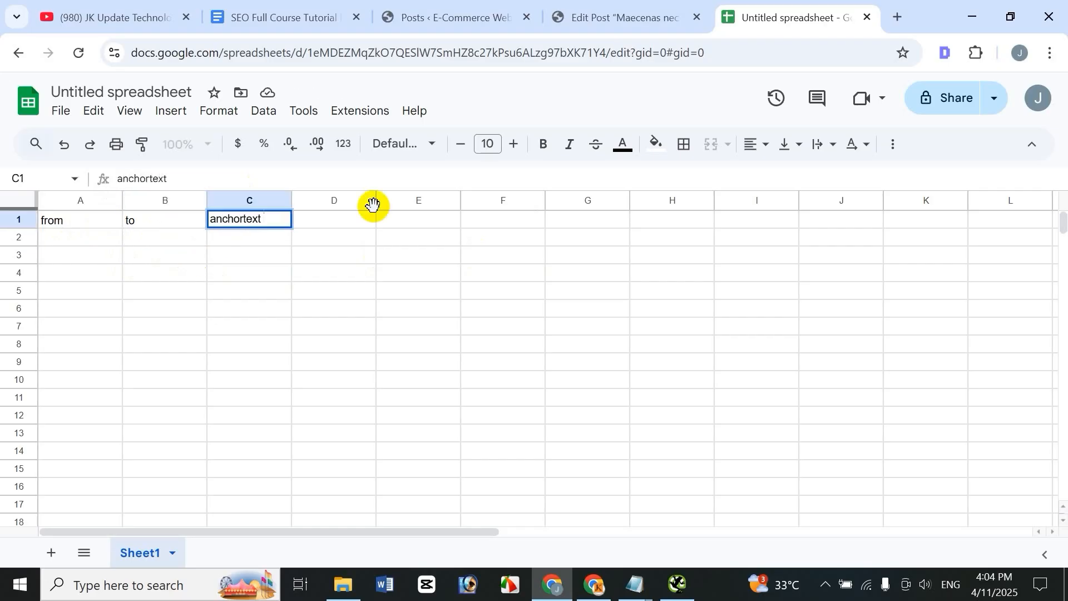
pyautogui.press('Tab')
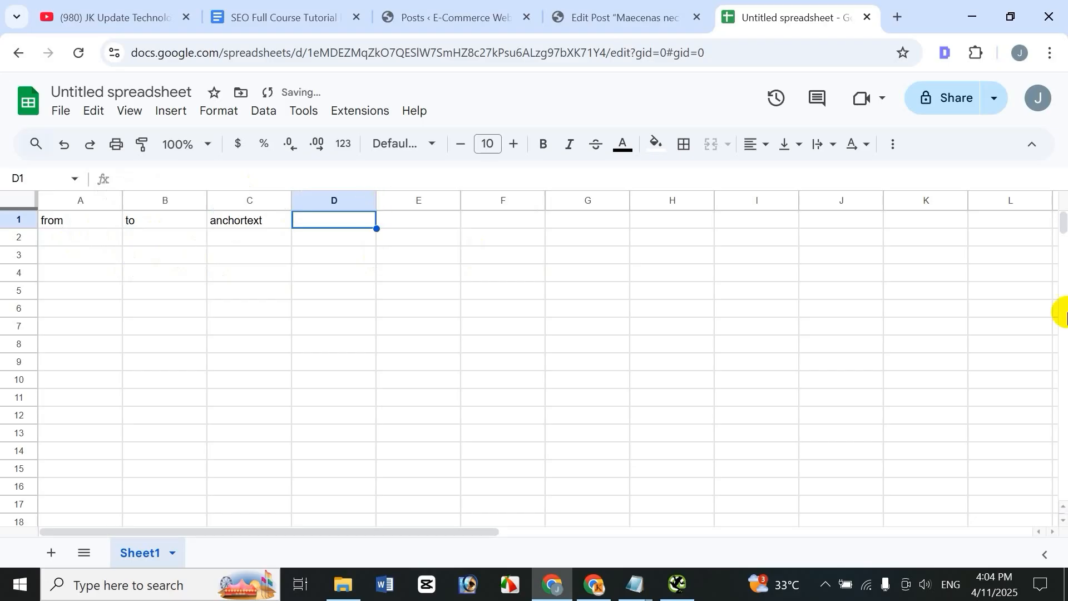
pyautogui.write('status')
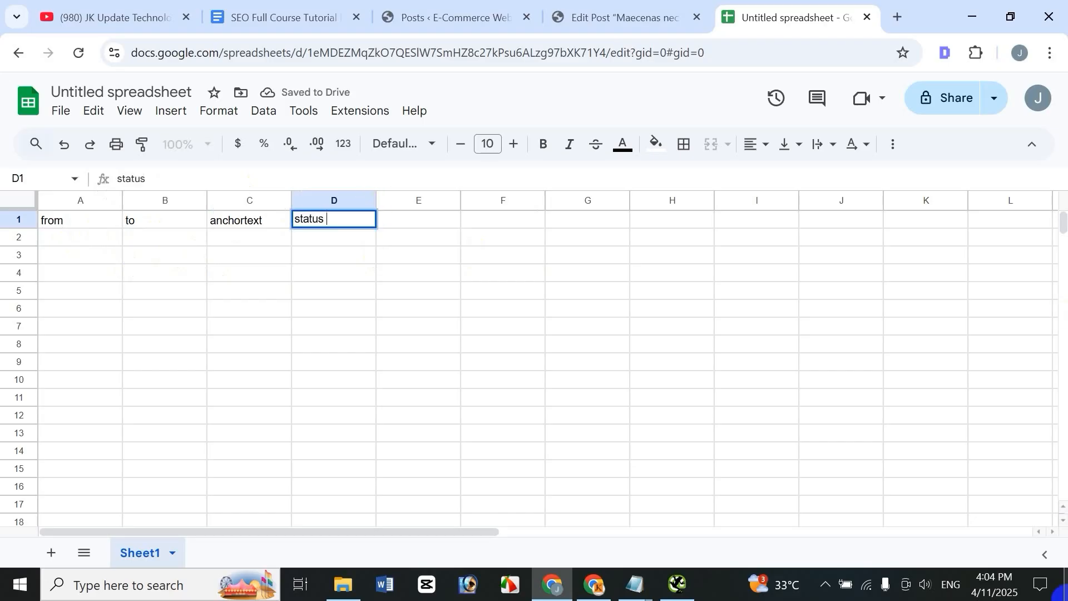
pyautogui.press('Return')
# Enter "fix" in cell D2 under the status header.
pyautogui.write('fjix')
pyautogui.press('Return')
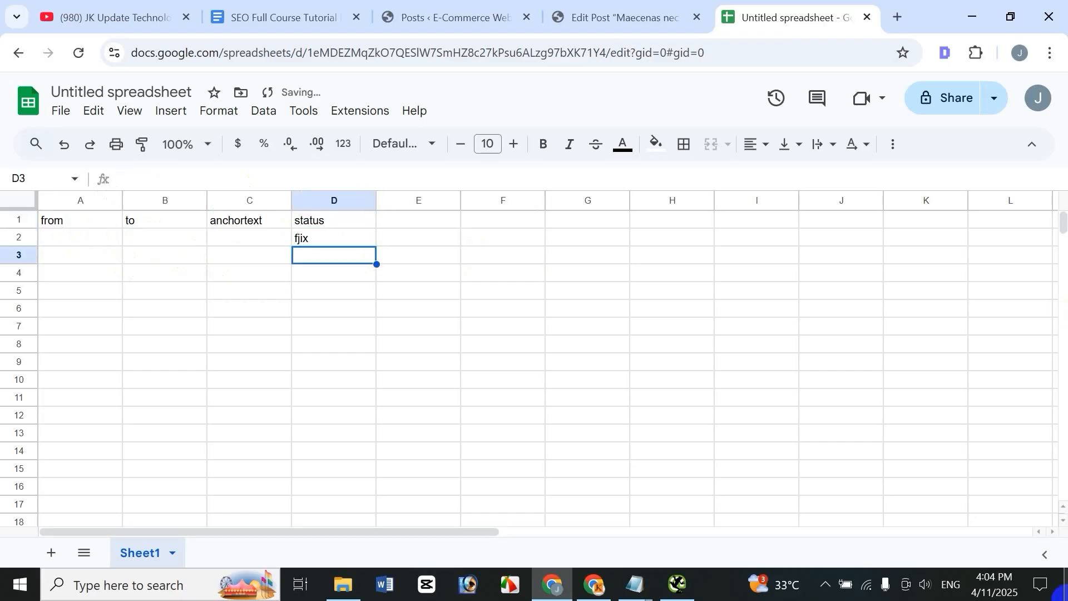
pyautogui.press('Up')
pyautogui.write('f')
pyautogui.press('Return')
pyautogui.press('Up')
pyautogui.press('Left')
pyautogui.press('Left')
pyautogui.press('Left')
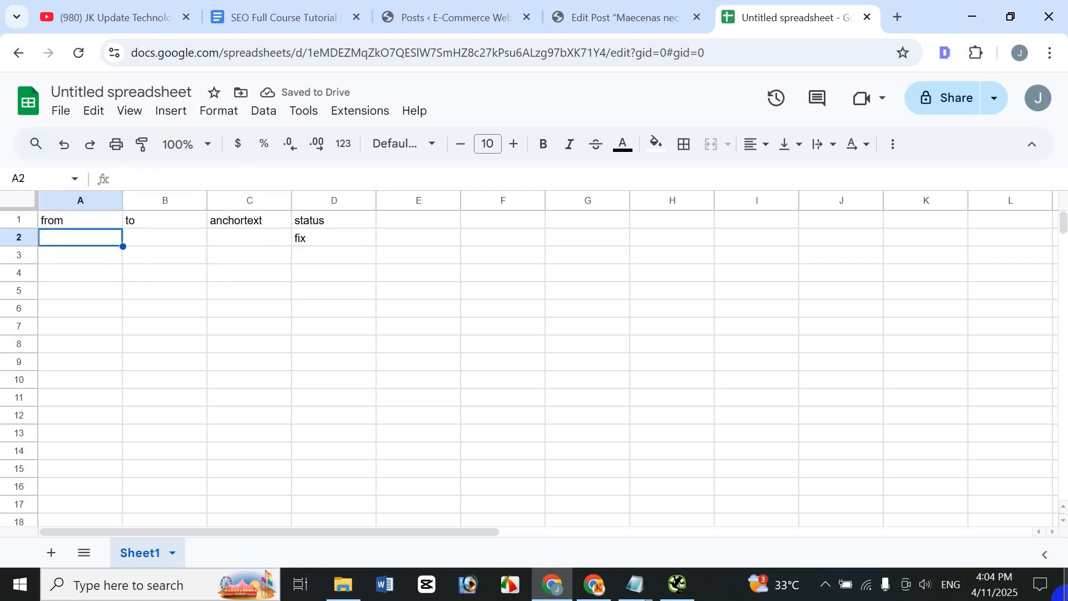
pyautogui.press('Right')
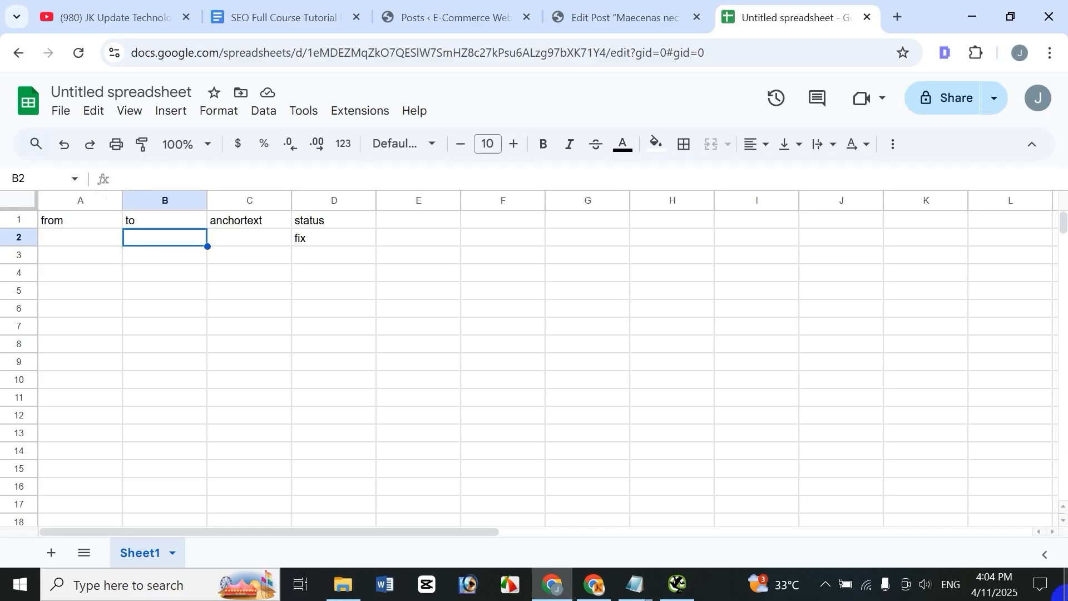
pyautogui.press('Right')
pyautogui.press('Right')
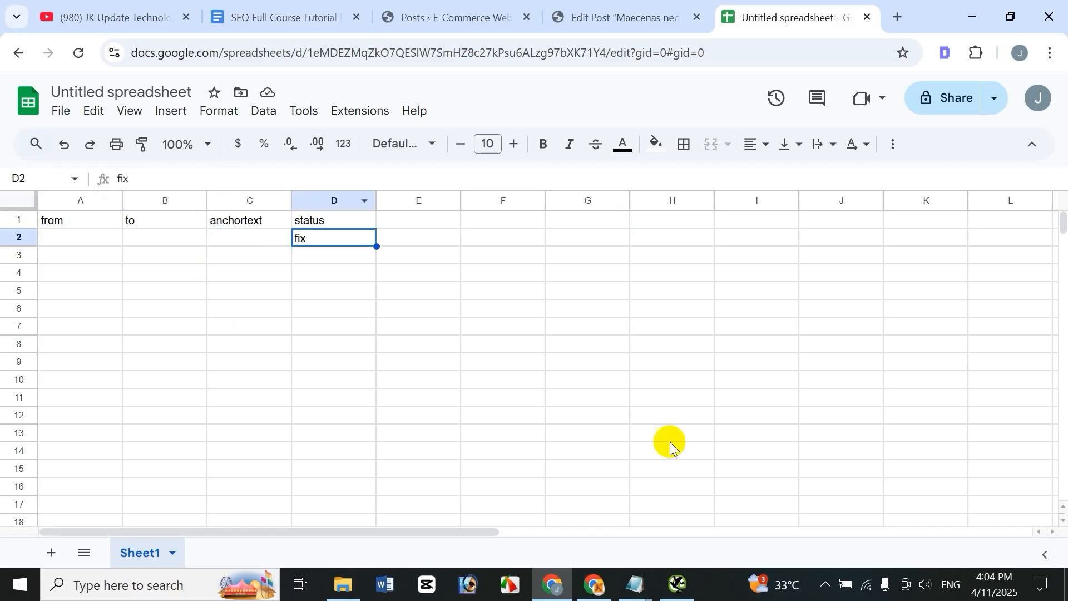
# Recheck the HTTP URLs filter and its inlinks in Screaming Frog, and return to the spreadsheet with the headers in Chrome.
pyautogui.click(680, 587)
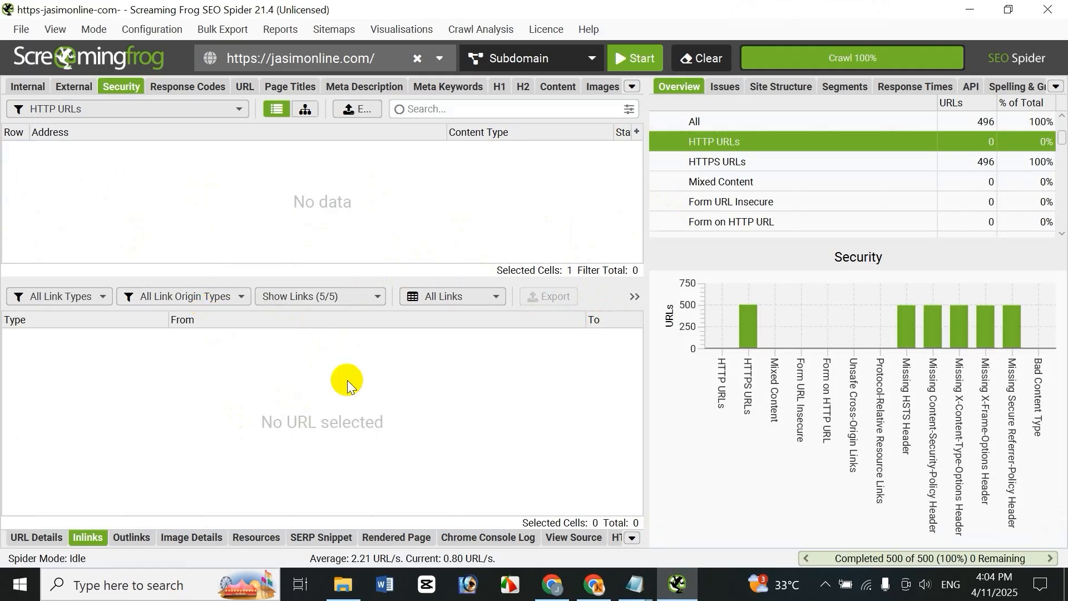
pyautogui.click(572, 590)
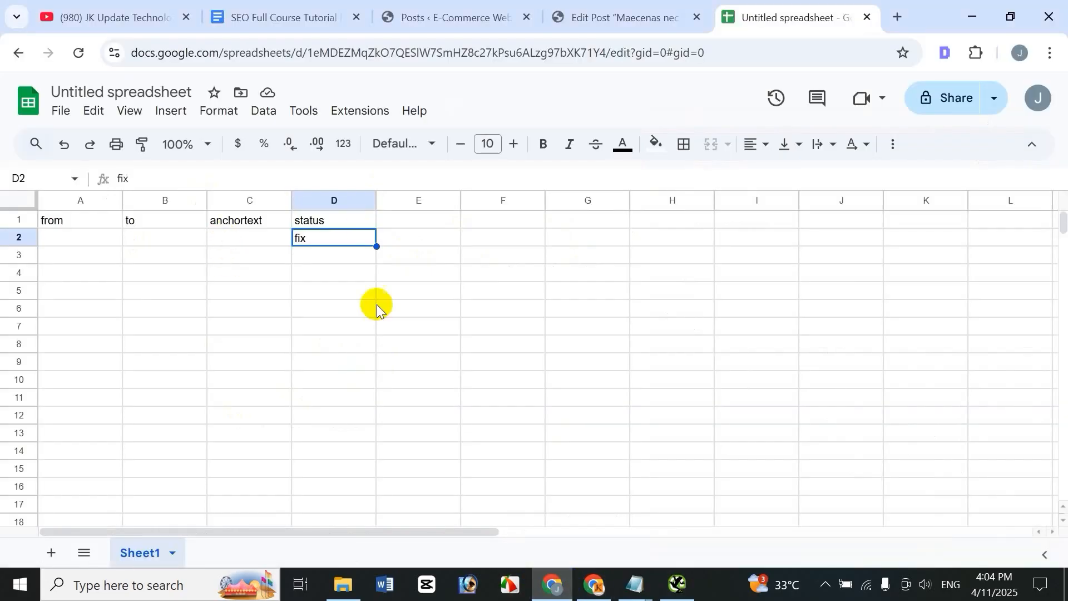
pyautogui.click(334, 308)
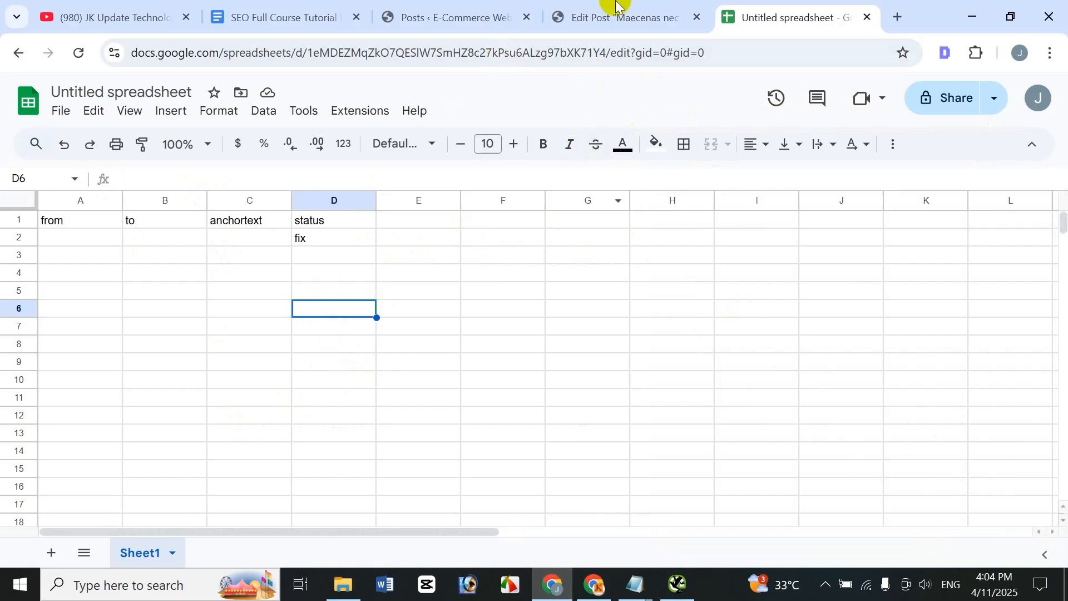
# Revisit the edited WordPress post and the Google Docs lesson document, ending on the JK Update Technology YouTube channel's videos.
pyautogui.click(609, 18)
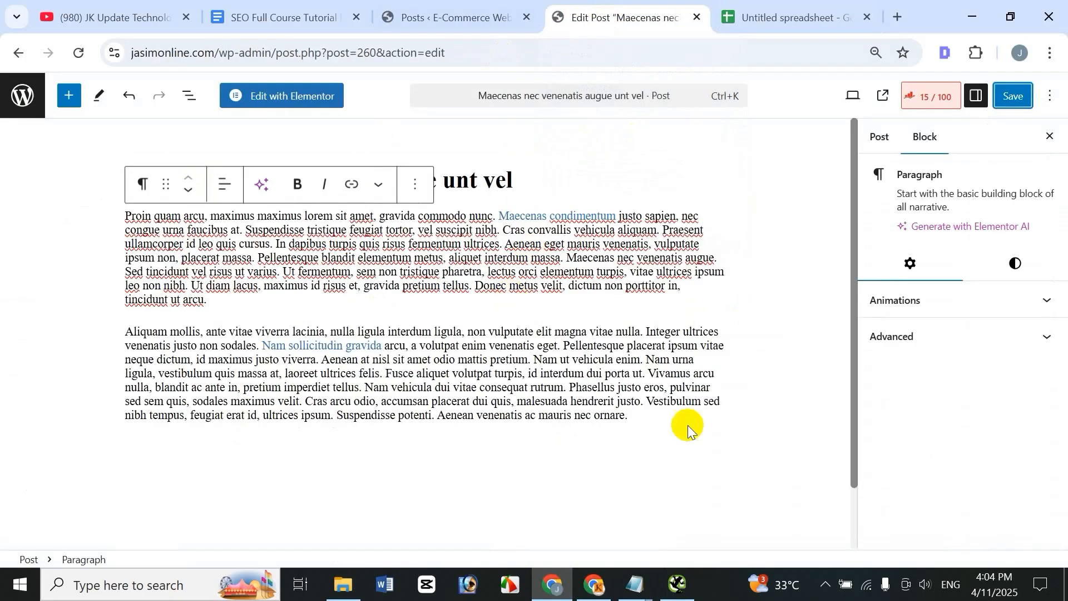
pyautogui.click(277, 18)
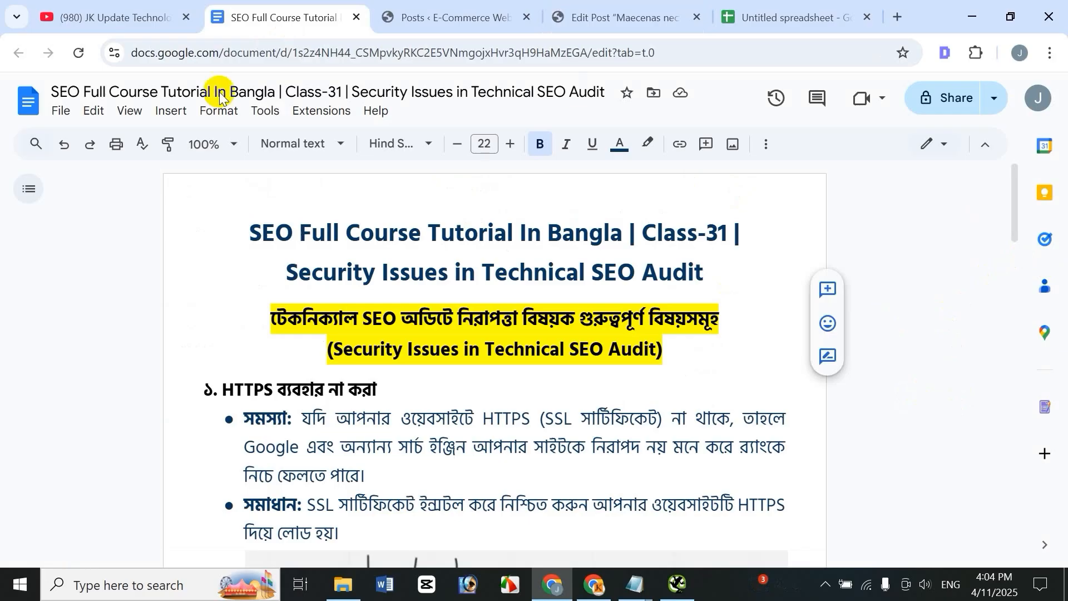
pyautogui.click(140, 16)
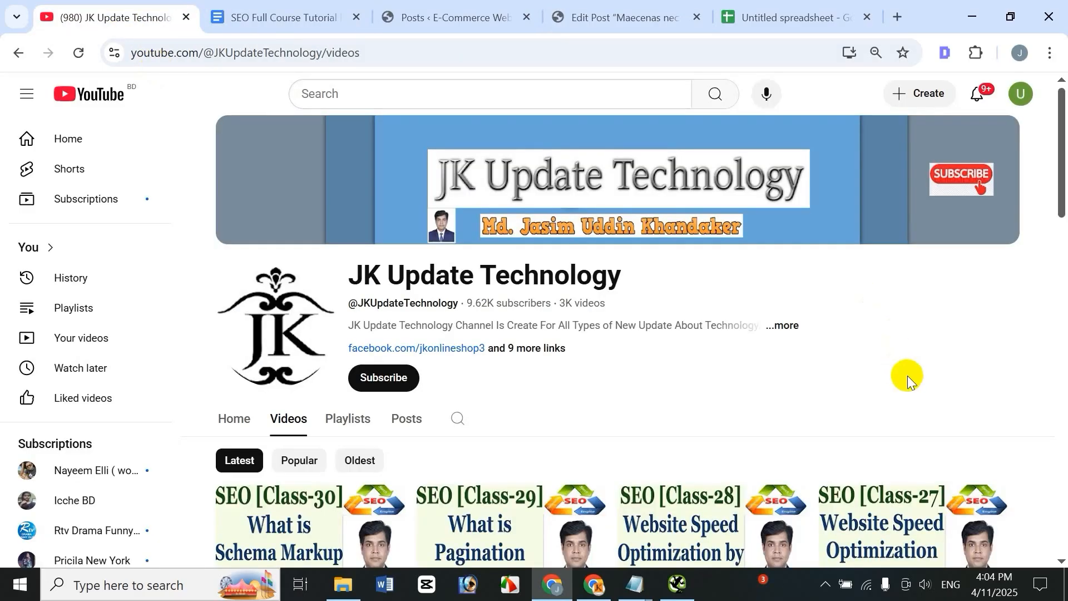